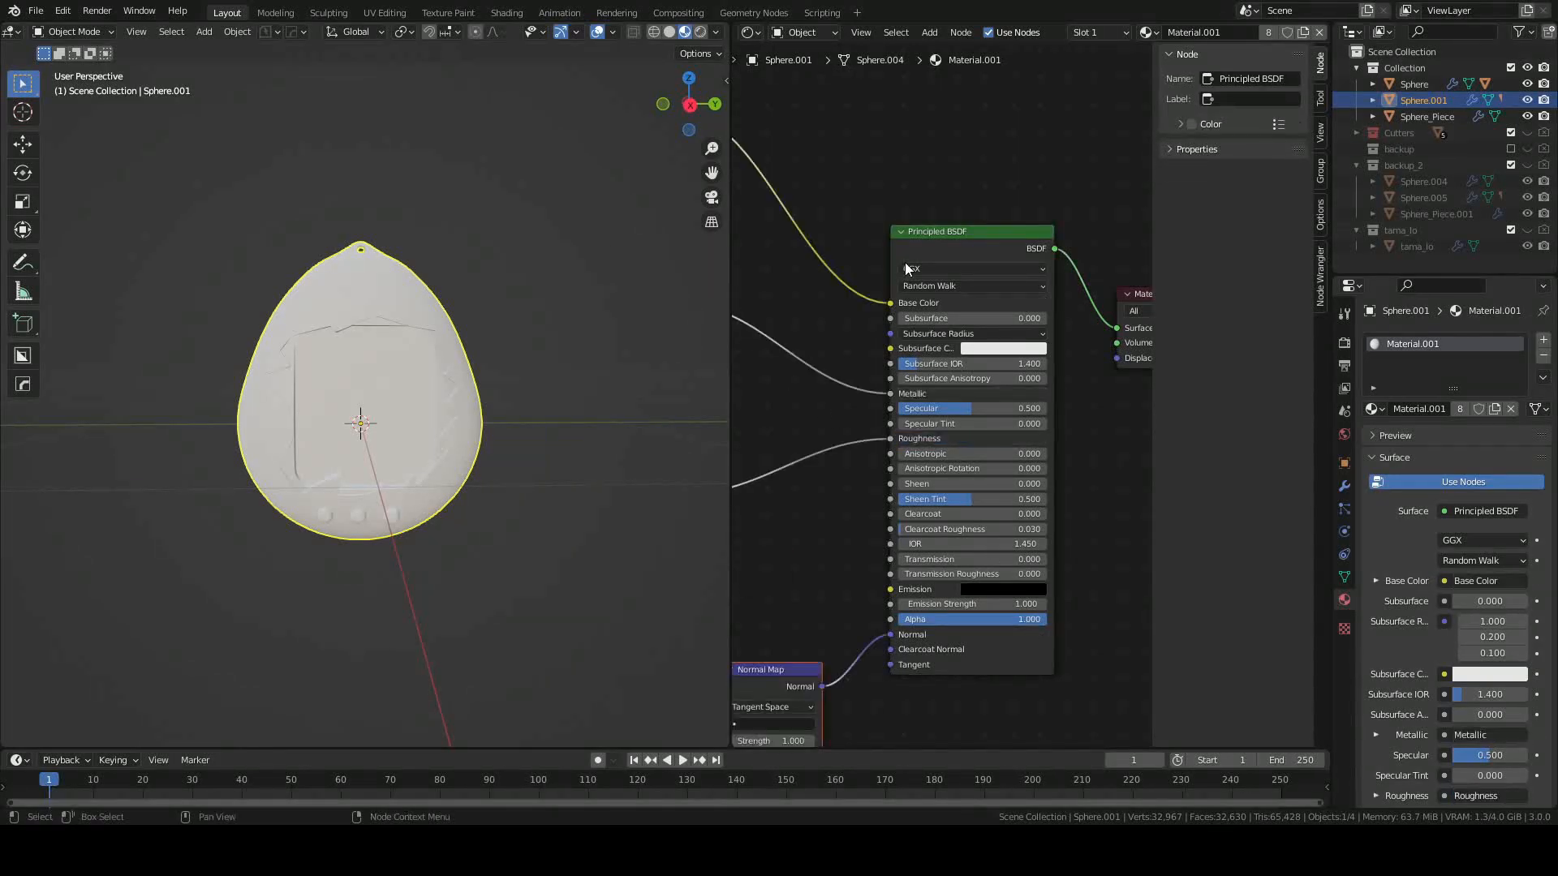
Duplicate the Base Color image texture node and place the copy above the original in the Textures frame, keeping its image assigned.
{"action": "scroll", "coordinate": [991, 236], "scroll_direction": "down", "scroll_amount": 3}
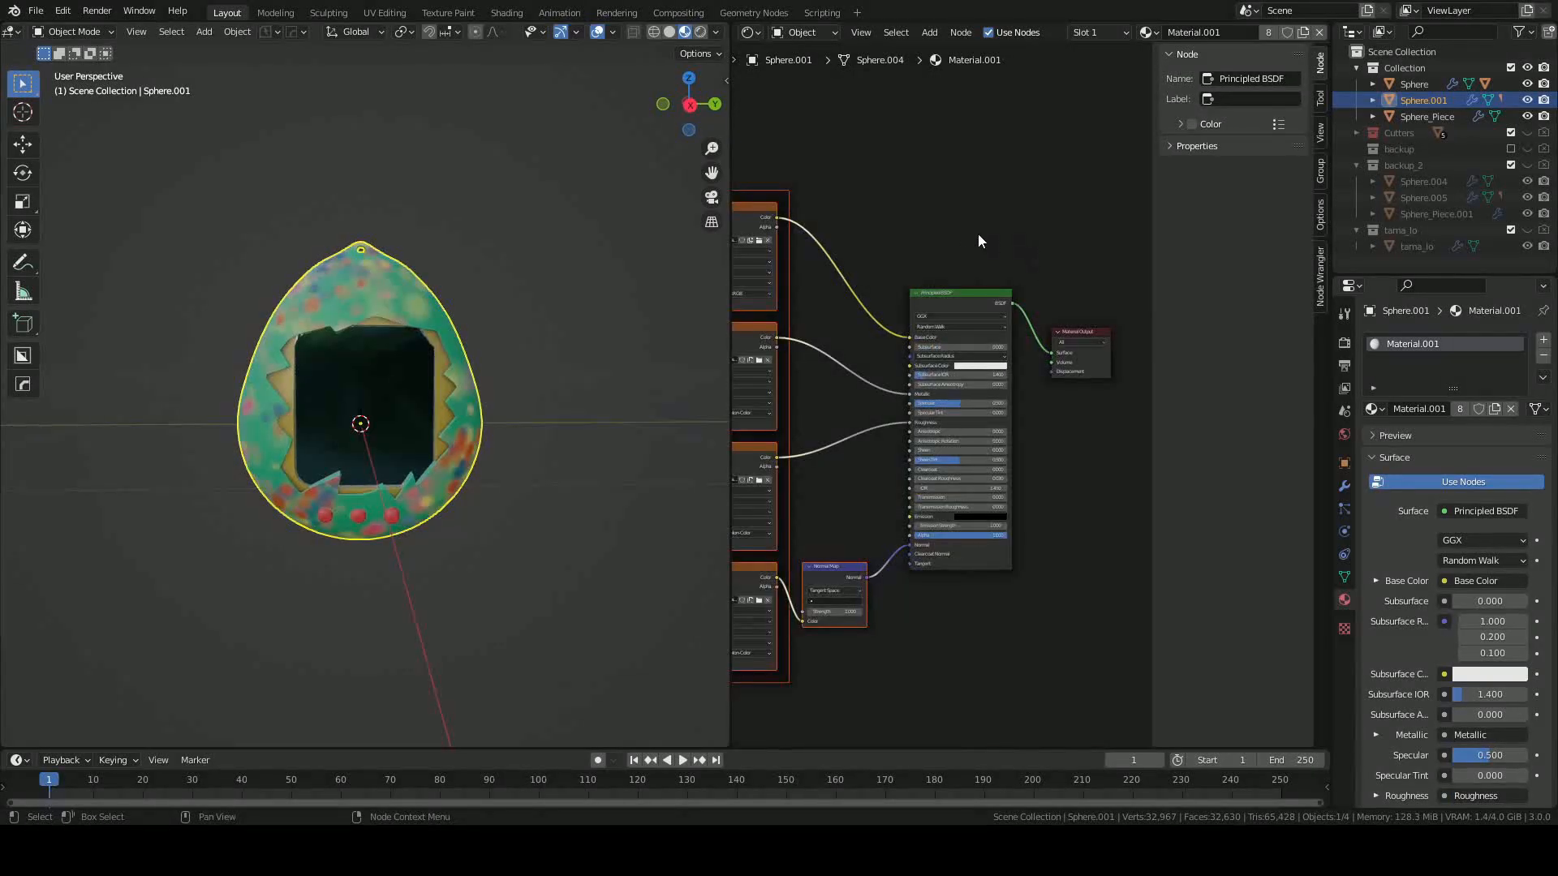
{"action": "scroll", "coordinate": [900, 256], "scroll_direction": "up", "scroll_amount": 5}
{"action": "left_click", "coordinate": [909, 199]}
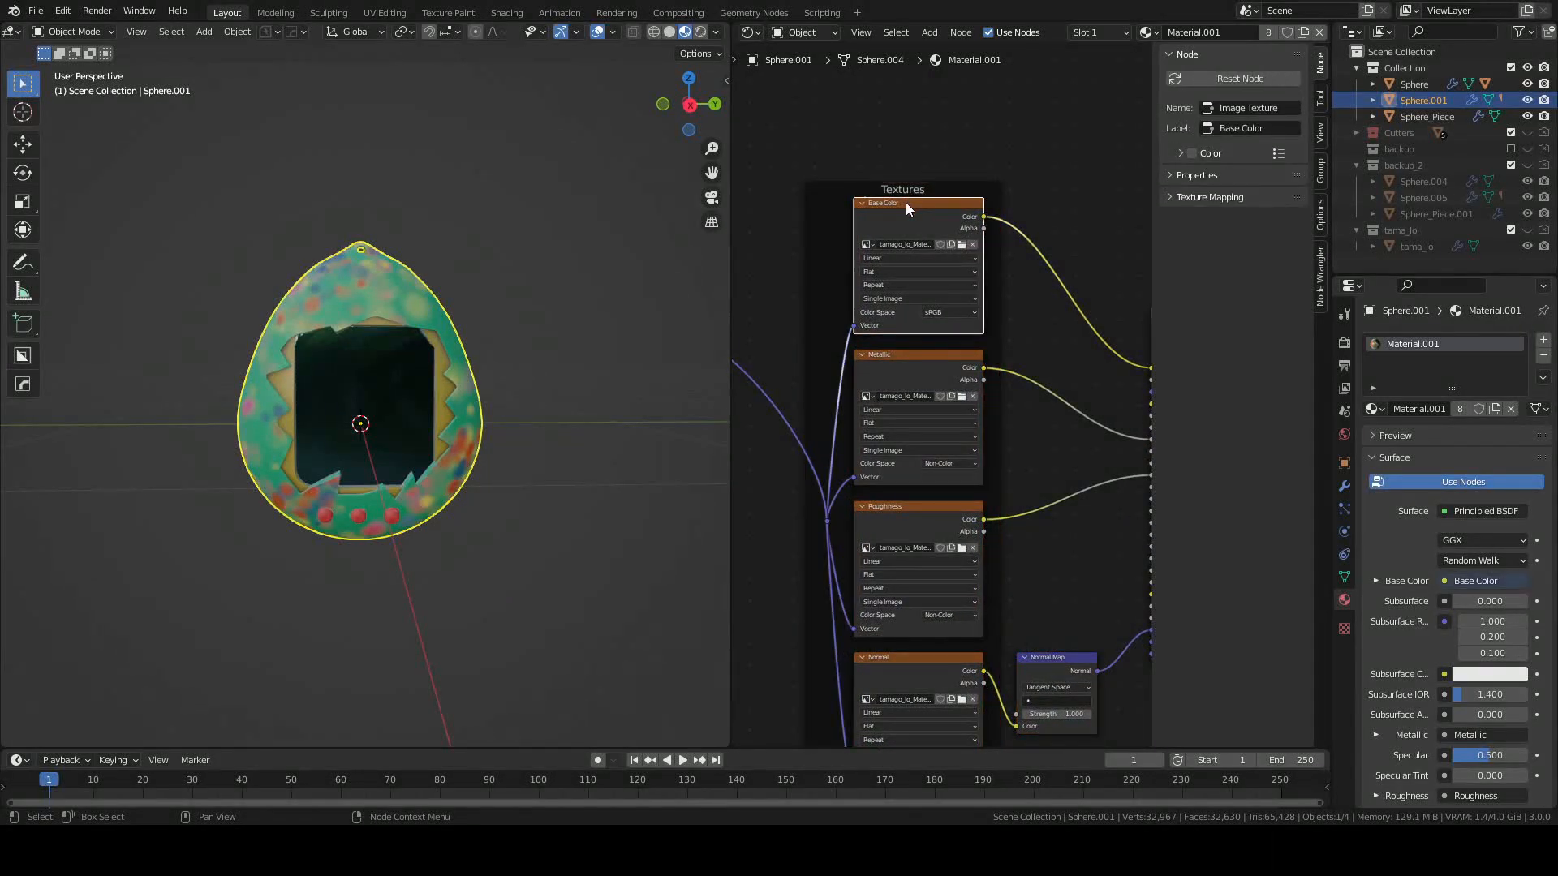
{"action": "key", "text": "shift+d"}
{"action": "left_click", "coordinate": [907, 49]}
{"action": "middle_click_drag", "start_coordinate": [983, 143], "coordinate": [918, 337]}
{"action": "scroll", "coordinate": [919, 341], "scroll_direction": "up", "scroll_amount": 4}
{"action": "left_click", "coordinate": [897, 246]}
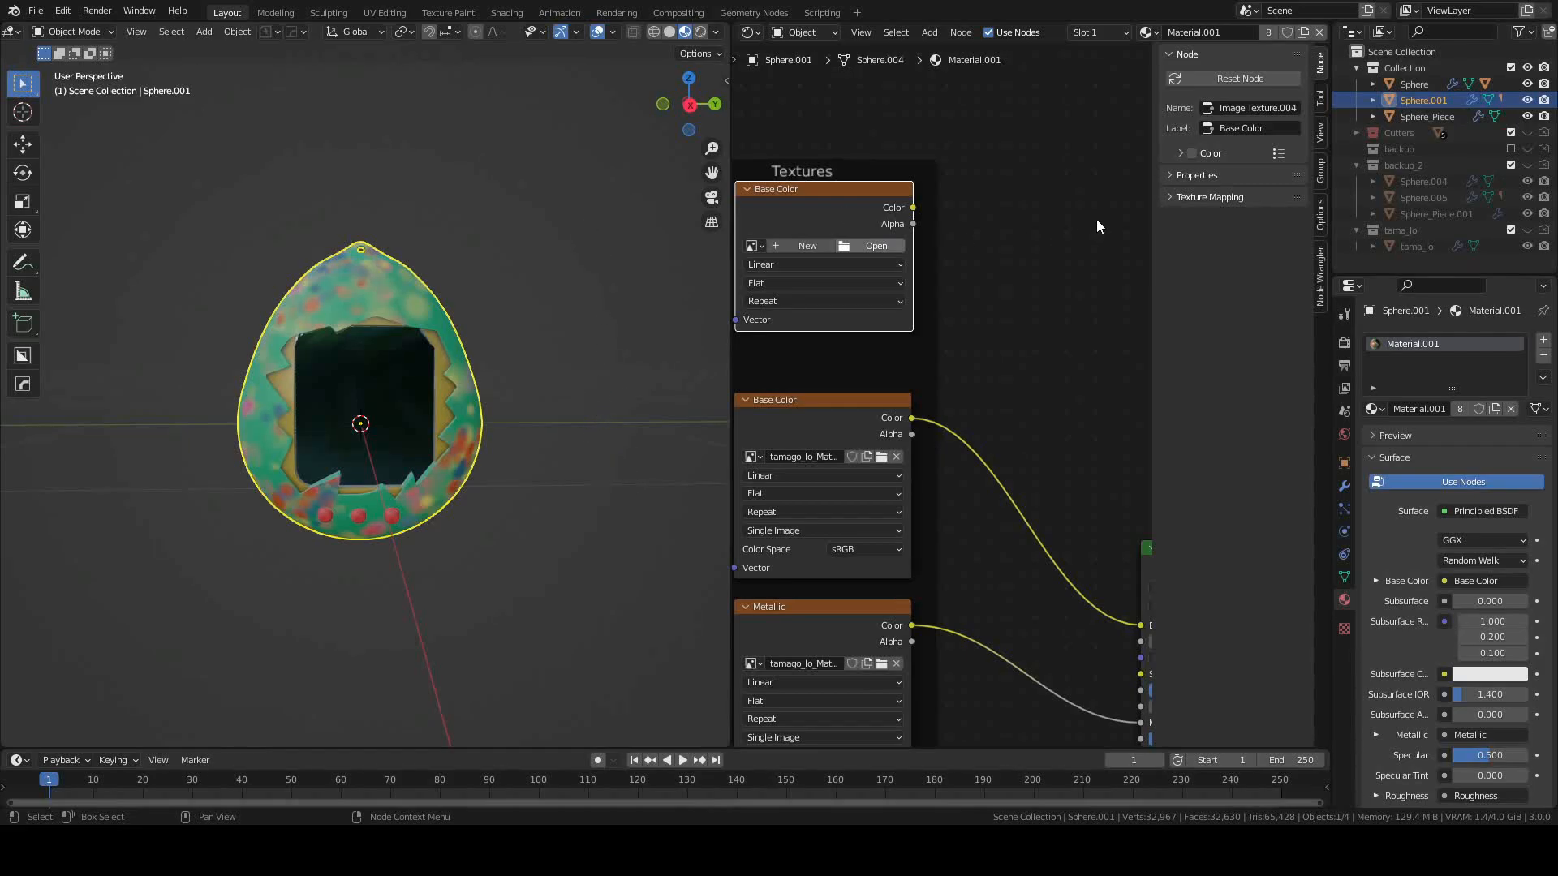
{"action": "key", "text": "ctrl+z"}
Add a Mix color node between the textures and the Principled BSDF and set its blend mode to Multiply.
{"action": "middle_click_drag", "start_coordinate": [975, 333], "coordinate": [884, 258]}
{"action": "key", "text": "shift+a"}
{"action": "left_click", "coordinate": [930, 278]}
{"action": "type", "text": "mix"}
{"action": "key", "text": "Return"}
{"action": "left_click", "coordinate": [941, 270]}
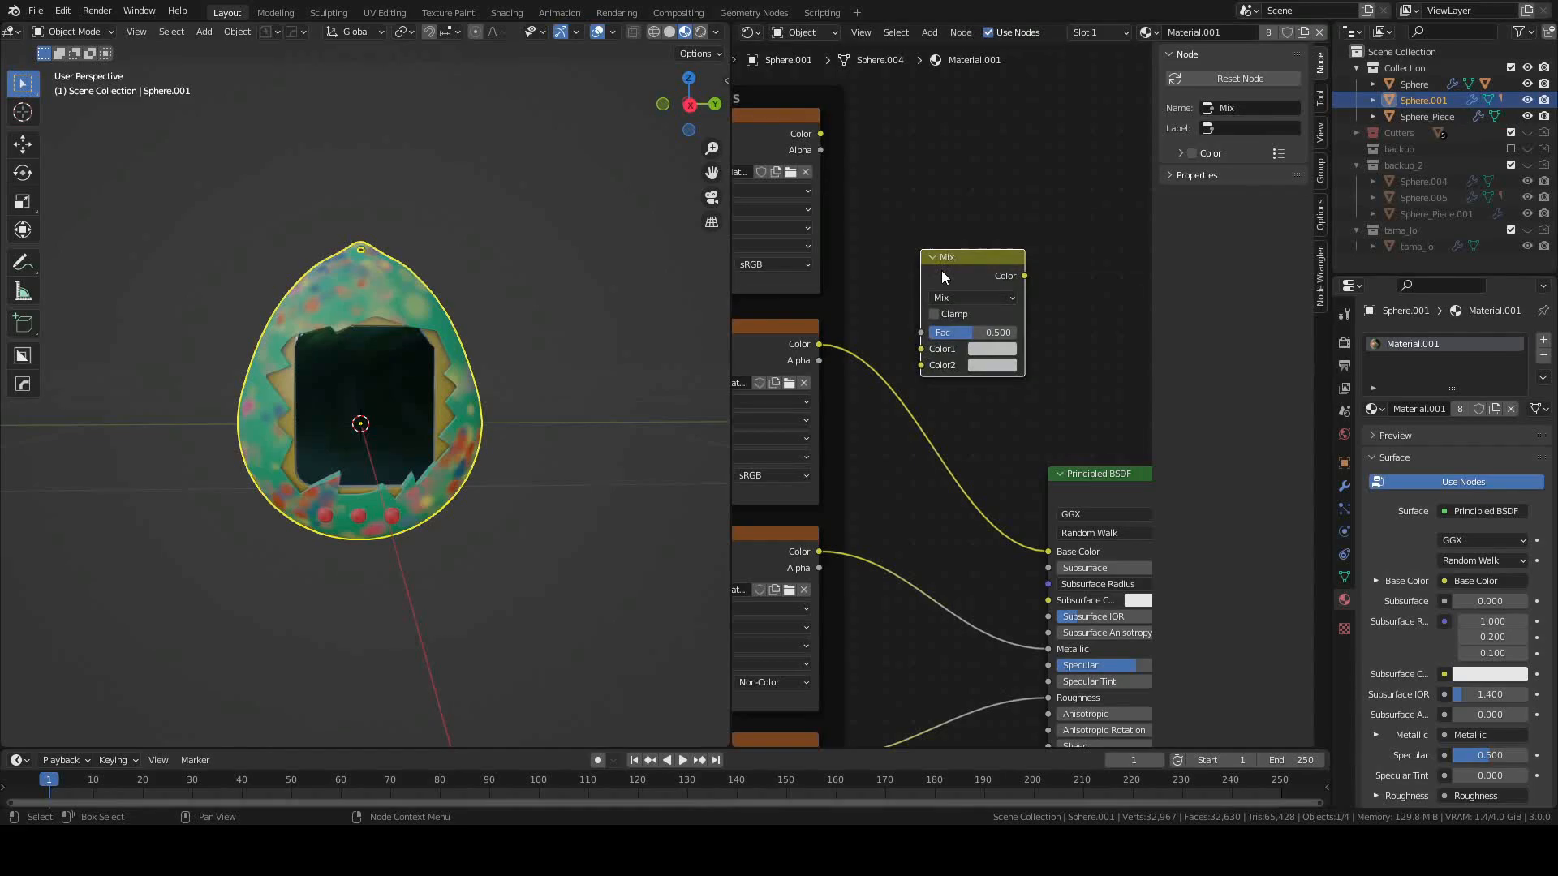
{"action": "left_click", "coordinate": [963, 295]}
{"action": "left_click", "coordinate": [968, 357]}
Feed both Base Color textures into the Multiply node with factor 1.000 and connect its output to the shader's Base Color.
{"action": "left_click_drag", "start_coordinate": [1050, 552], "coordinate": [837, 149]}
{"action": "left_click_drag", "start_coordinate": [918, 349], "coordinate": [921, 349]}
{"action": "left_click_drag", "start_coordinate": [1024, 276], "coordinate": [1048, 552]}
{"action": "left_click_drag", "start_coordinate": [972, 332], "coordinate": [921, 365]}
{"action": "left_click_drag", "start_coordinate": [820, 344], "coordinate": [995, 333]}
{"action": "scroll", "coordinate": [79, 425], "scroll_direction": "down", "scroll_amount": 2}
Expand the 3D viewport over the node editor and check the egg up close, toggling the visibility of the Sphere object.
{"action": "middle_click_drag", "start_coordinate": [79, 425], "coordinate": [275, 438]}
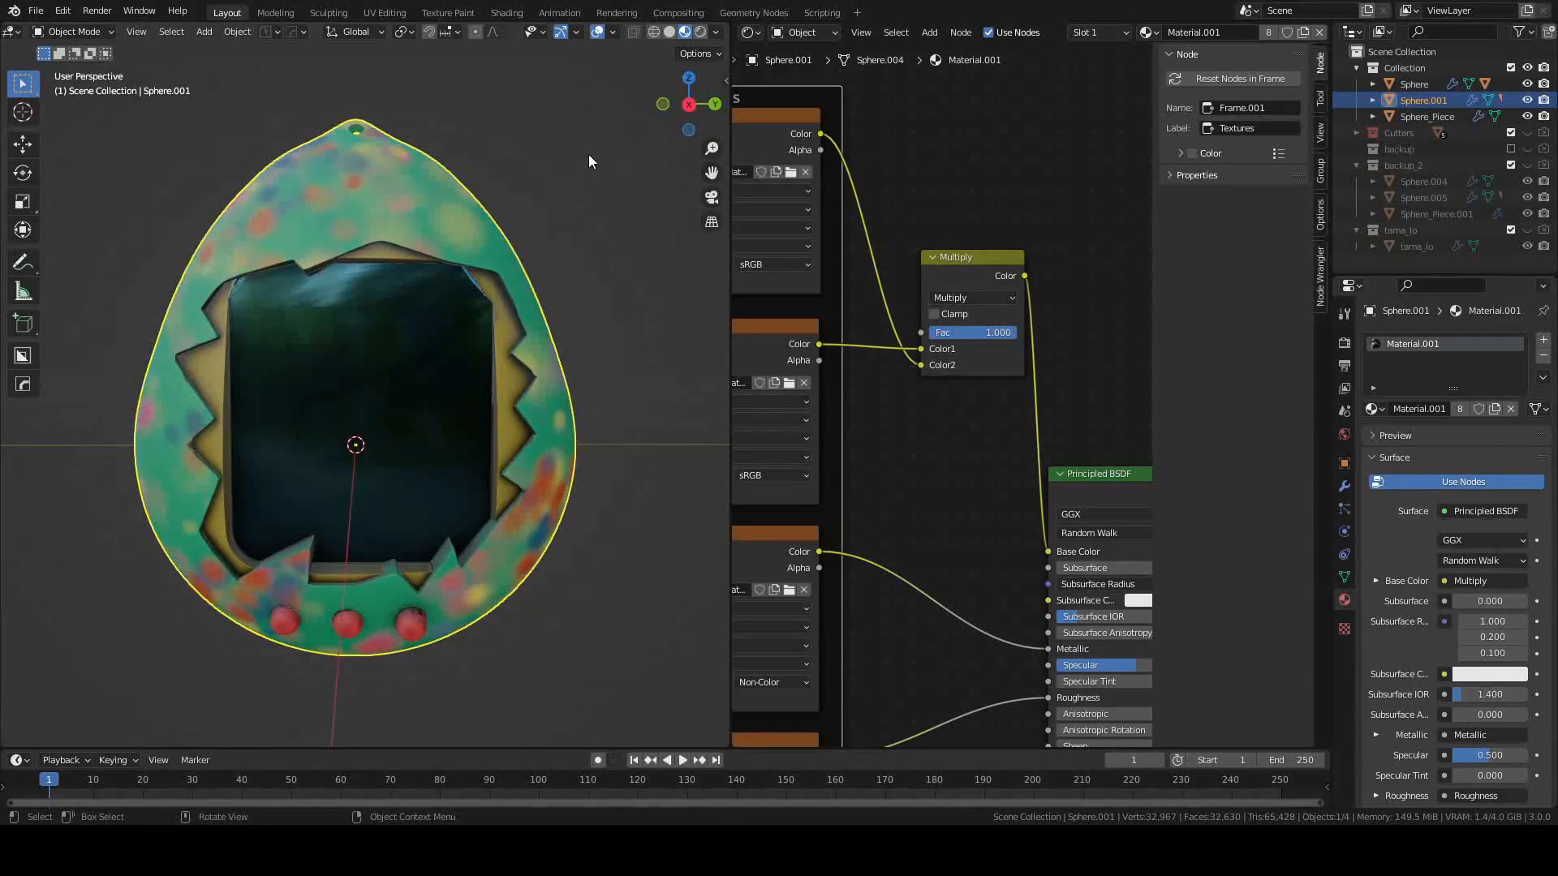
{"action": "left_click_drag", "start_coordinate": [723, 30], "coordinate": [761, 83]}
{"action": "scroll", "coordinate": [893, 325], "scroll_direction": "down", "scroll_amount": 7}
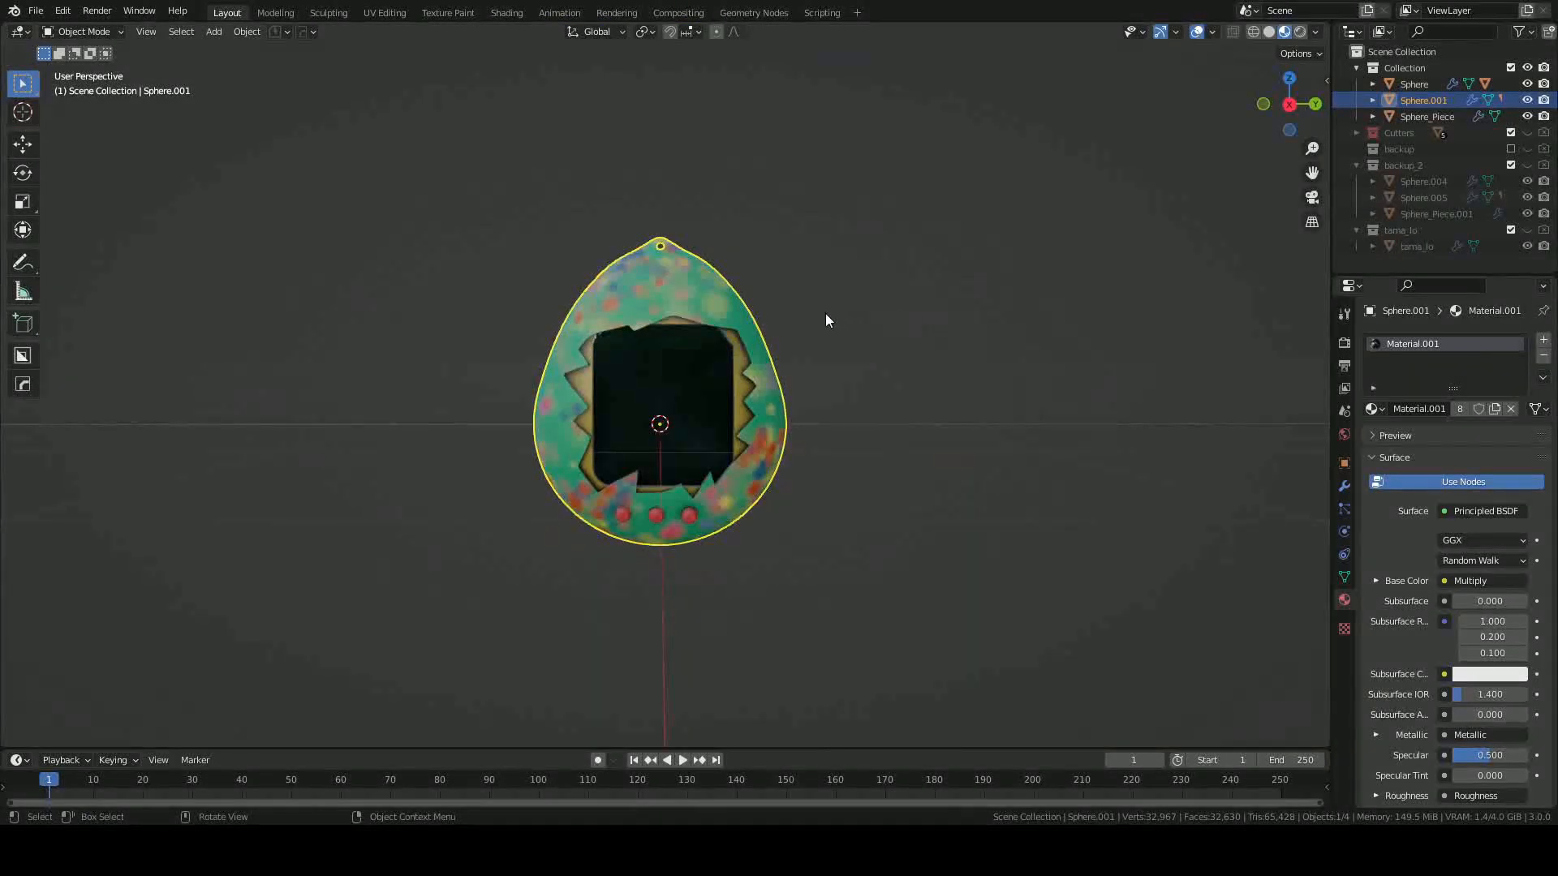
{"action": "scroll", "coordinate": [830, 313], "scroll_direction": "up", "scroll_amount": 6}
{"action": "left_click", "coordinate": [1527, 84]}
{"action": "left_click", "coordinate": [1527, 84]}
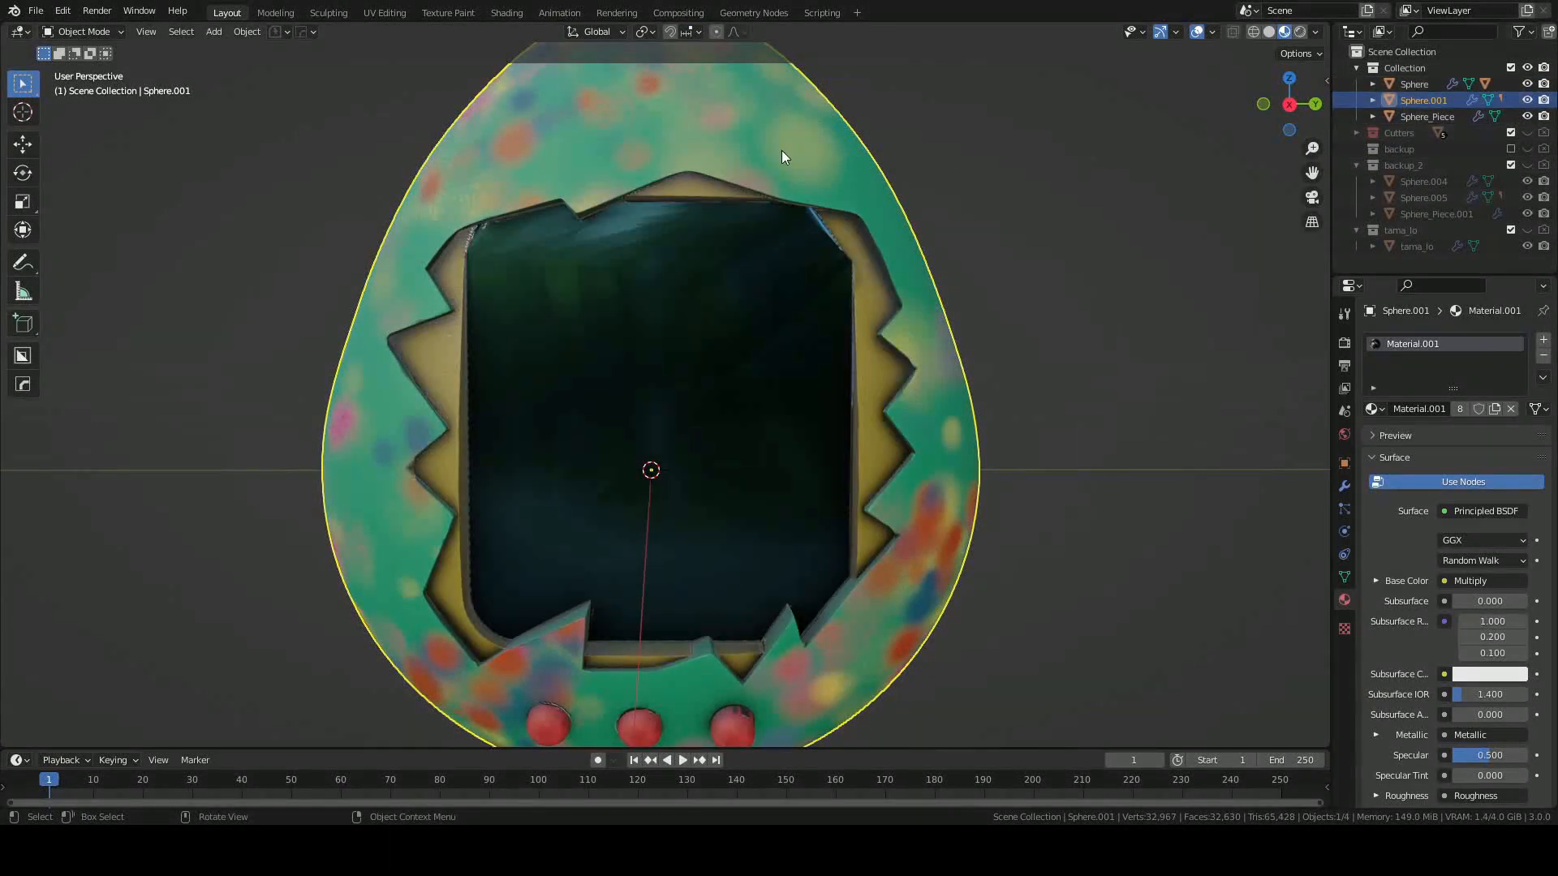
{"action": "left_click", "coordinate": [737, 325]}
{"action": "left_click", "coordinate": [1049, 330]}
{"action": "scroll", "coordinate": [1030, 330], "scroll_direction": "down", "scroll_amount": 4}
Switch the viewport to Rendered shading and open the node choices for the World background color.
{"action": "left_click", "coordinate": [1299, 31]}
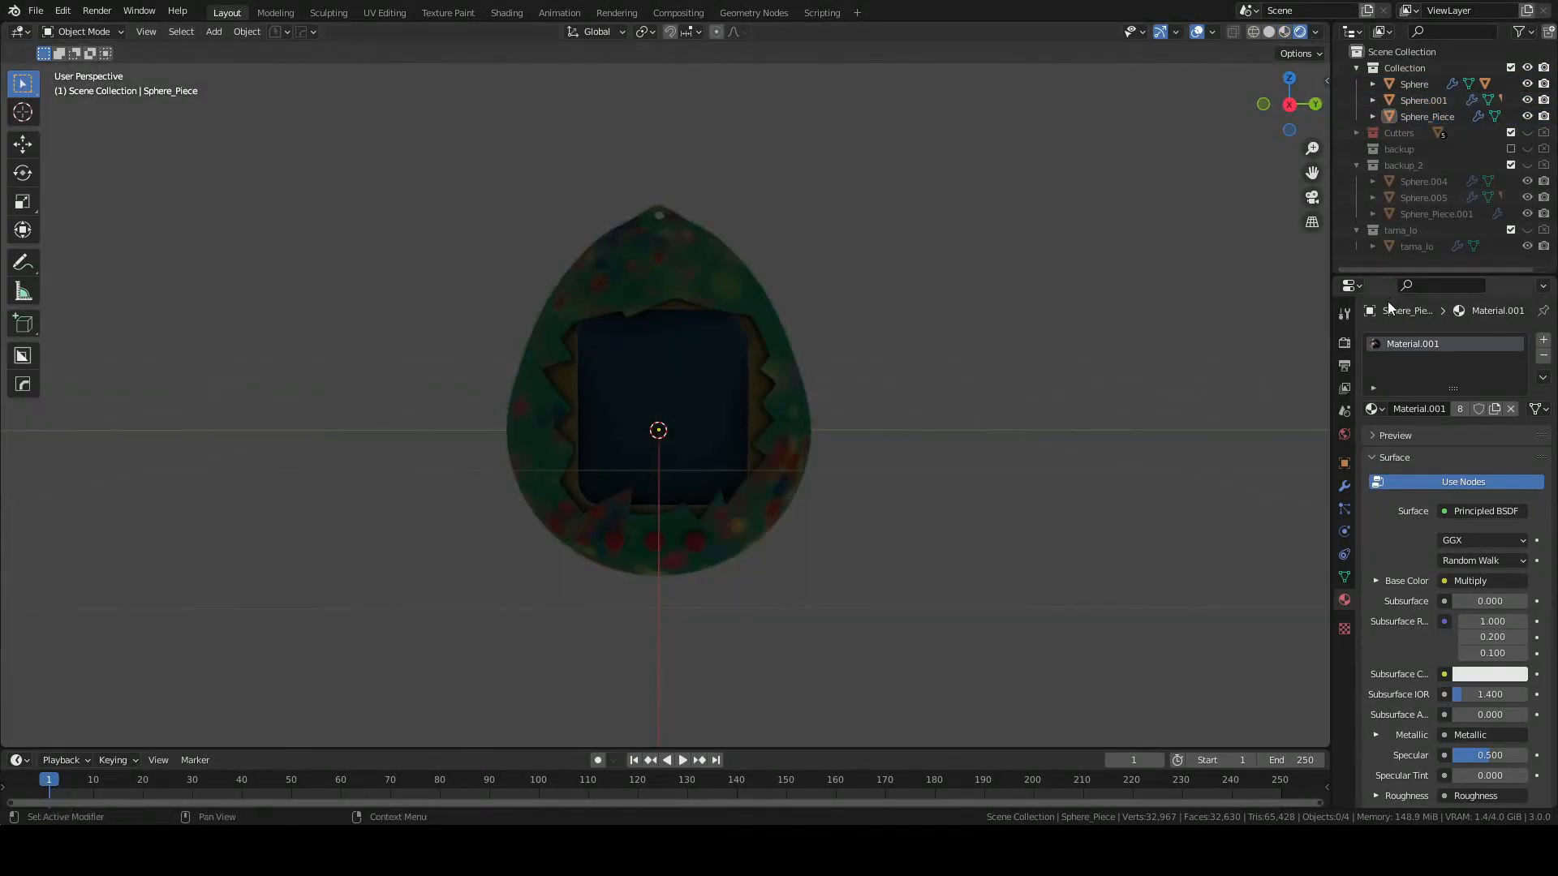
{"action": "left_click", "coordinate": [1344, 434]}
{"action": "left_click", "coordinate": [1444, 449]}
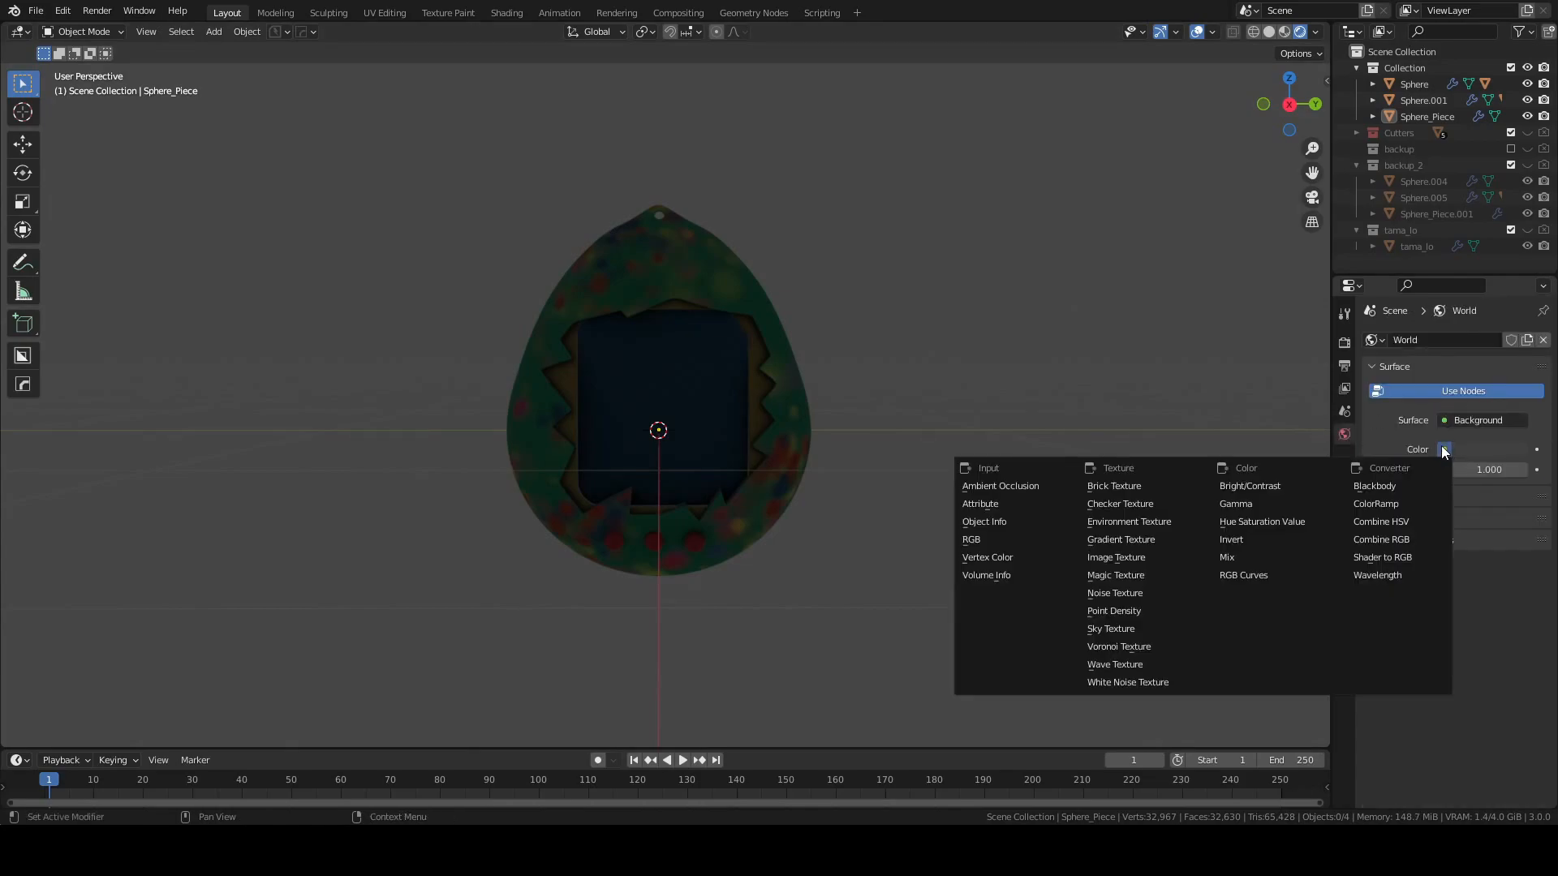
Add a camera to the scene and look through it.
{"action": "key", "text": "shift+a"}
{"action": "mouse_move", "coordinate": [791, 440]}
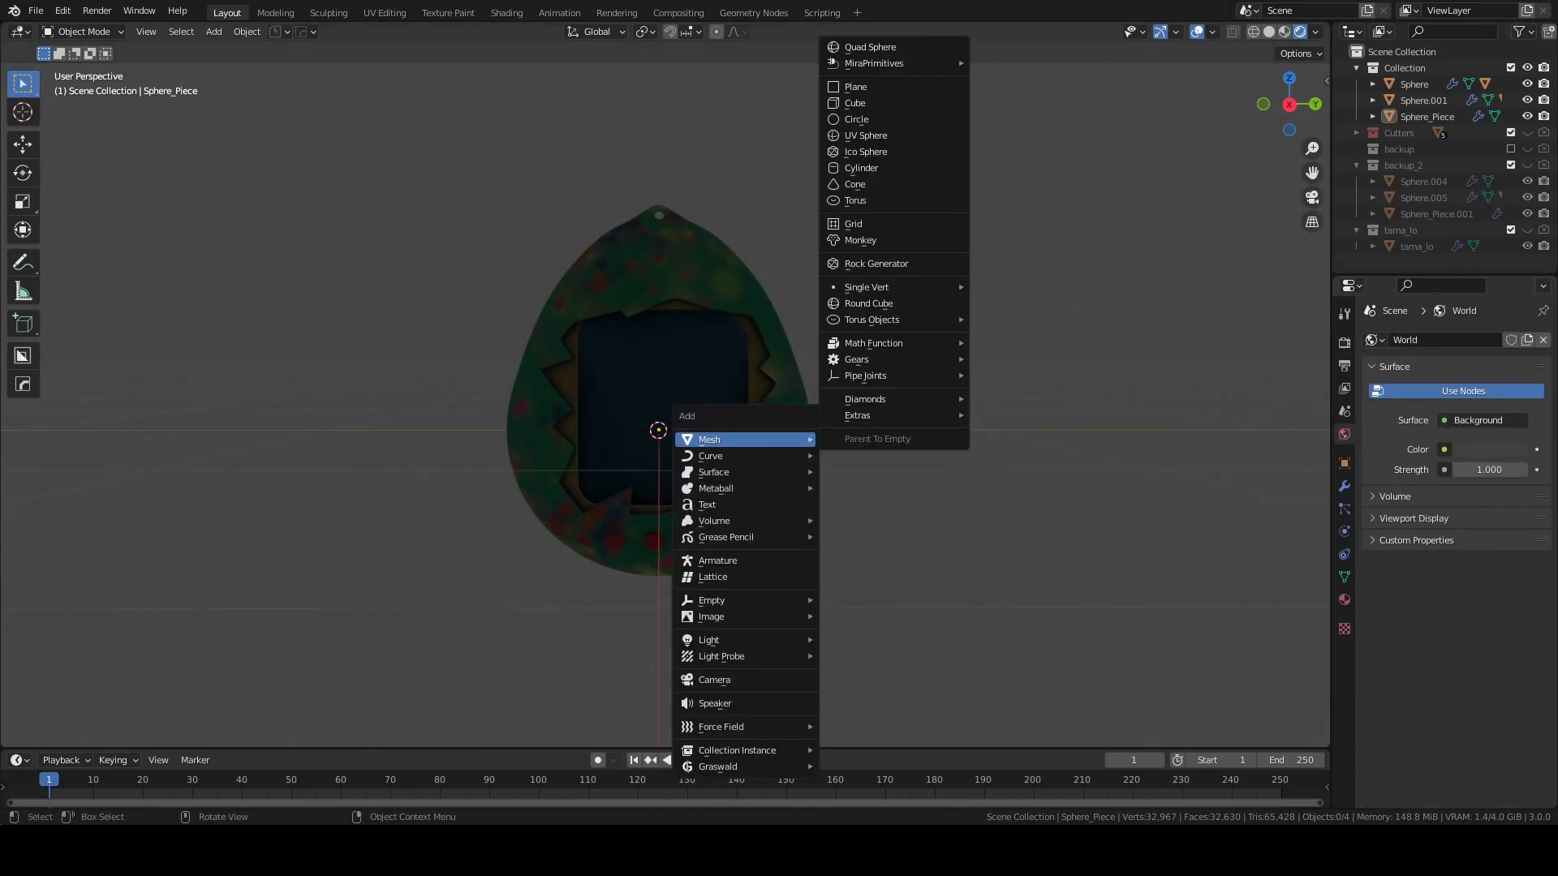
{"action": "key", "text": "Escape"}
{"action": "key", "text": "shift+a"}
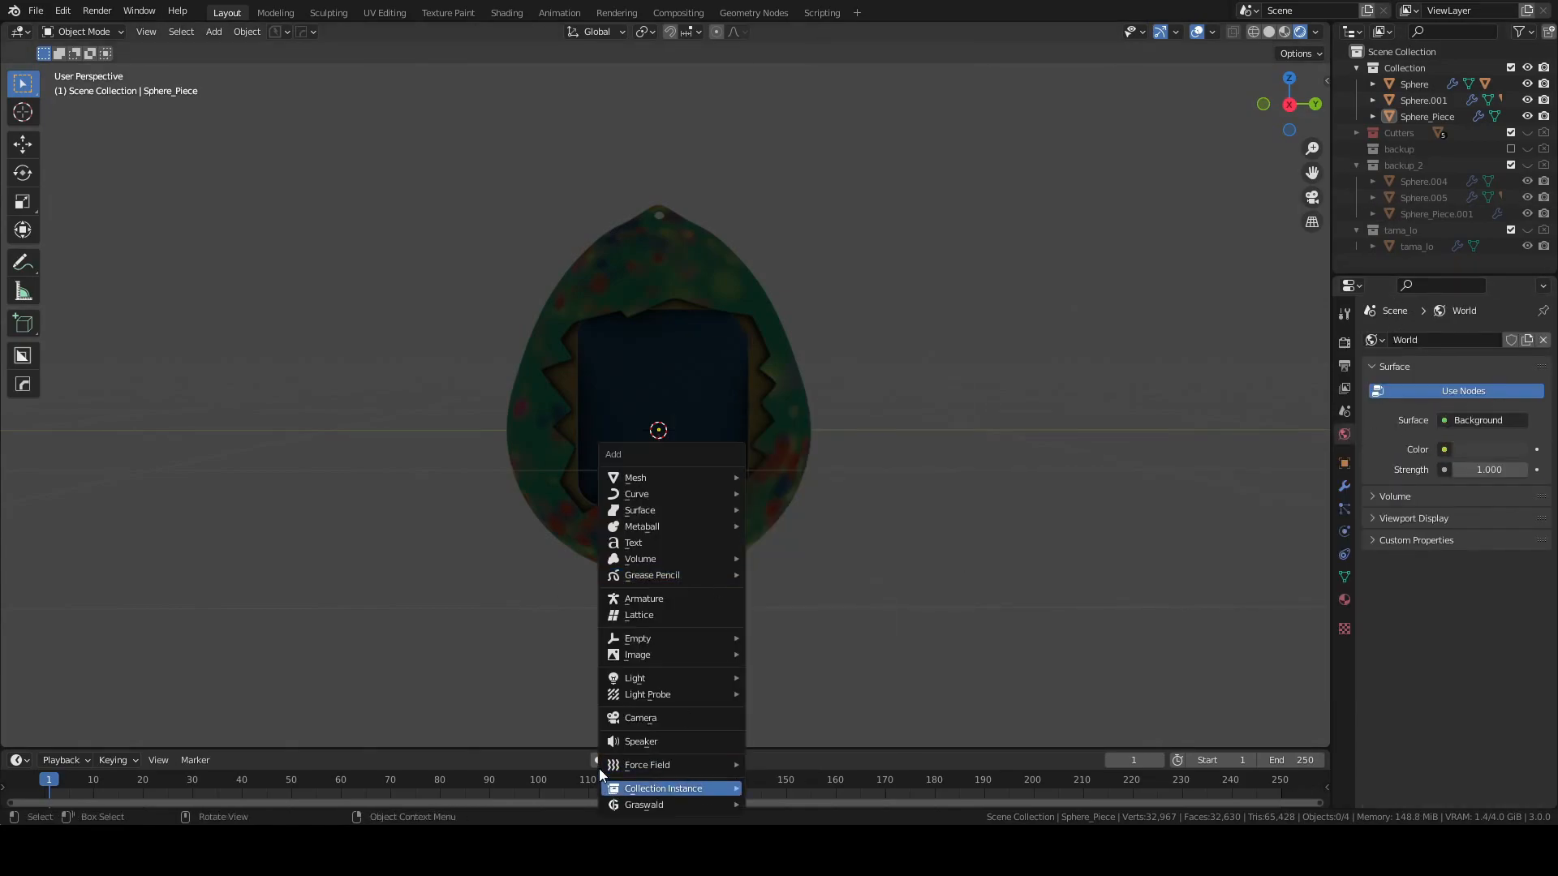
{"action": "left_click", "coordinate": [649, 716]}
{"action": "key", "text": "KP_0"}
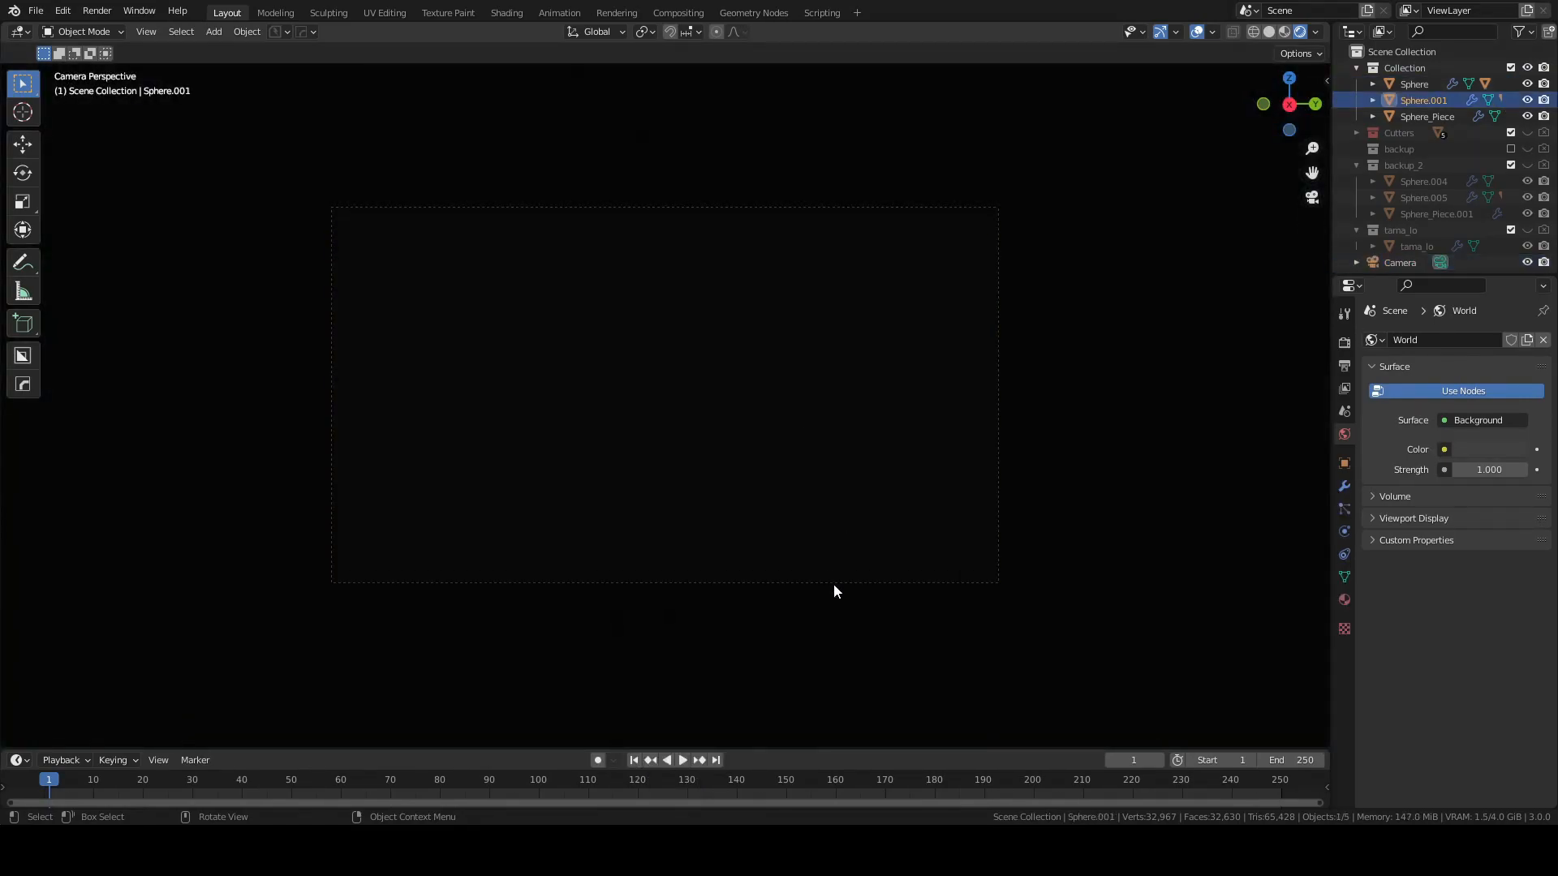
Turn on the Screencast Keys display for the viewport.
{"action": "key", "text": "n"}
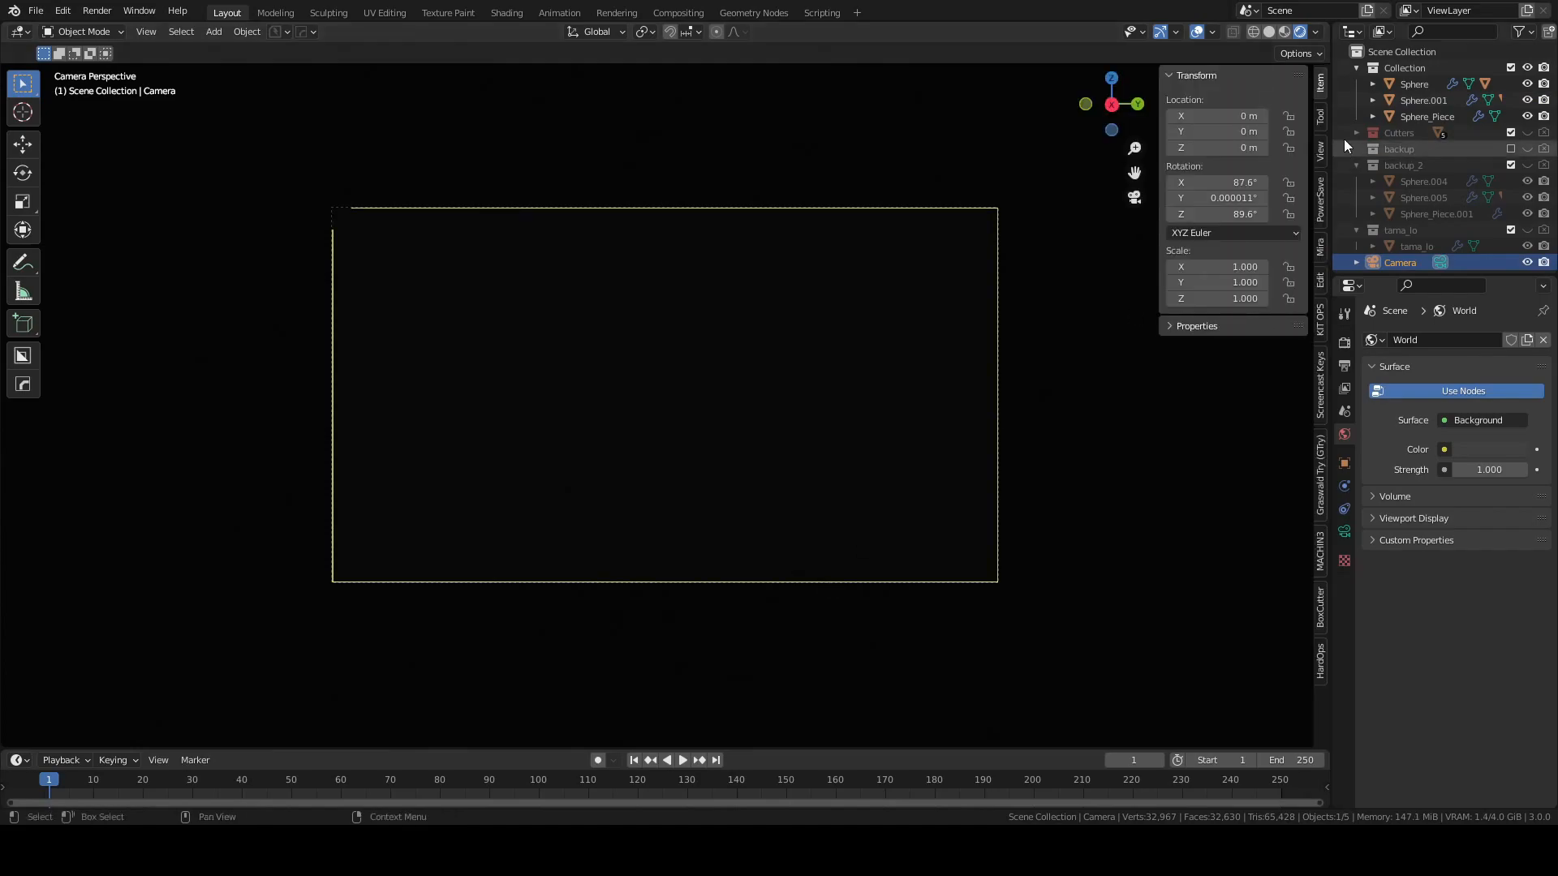
{"action": "left_click", "coordinate": [1169, 76]}
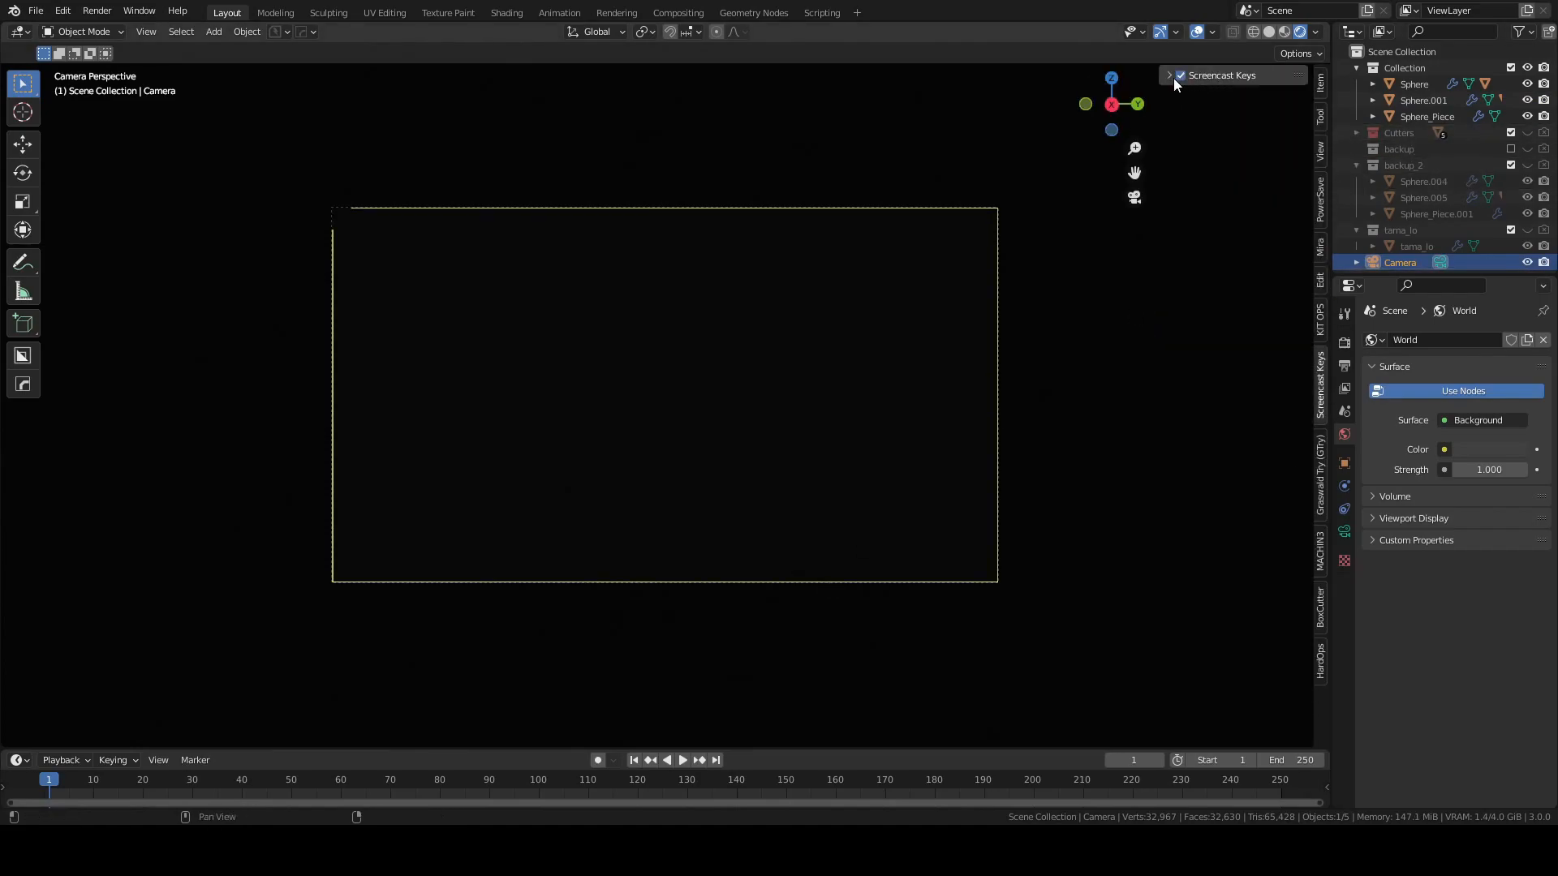
{"action": "key", "text": "n"}
{"action": "key", "text": "ctrl+Page_Down"}
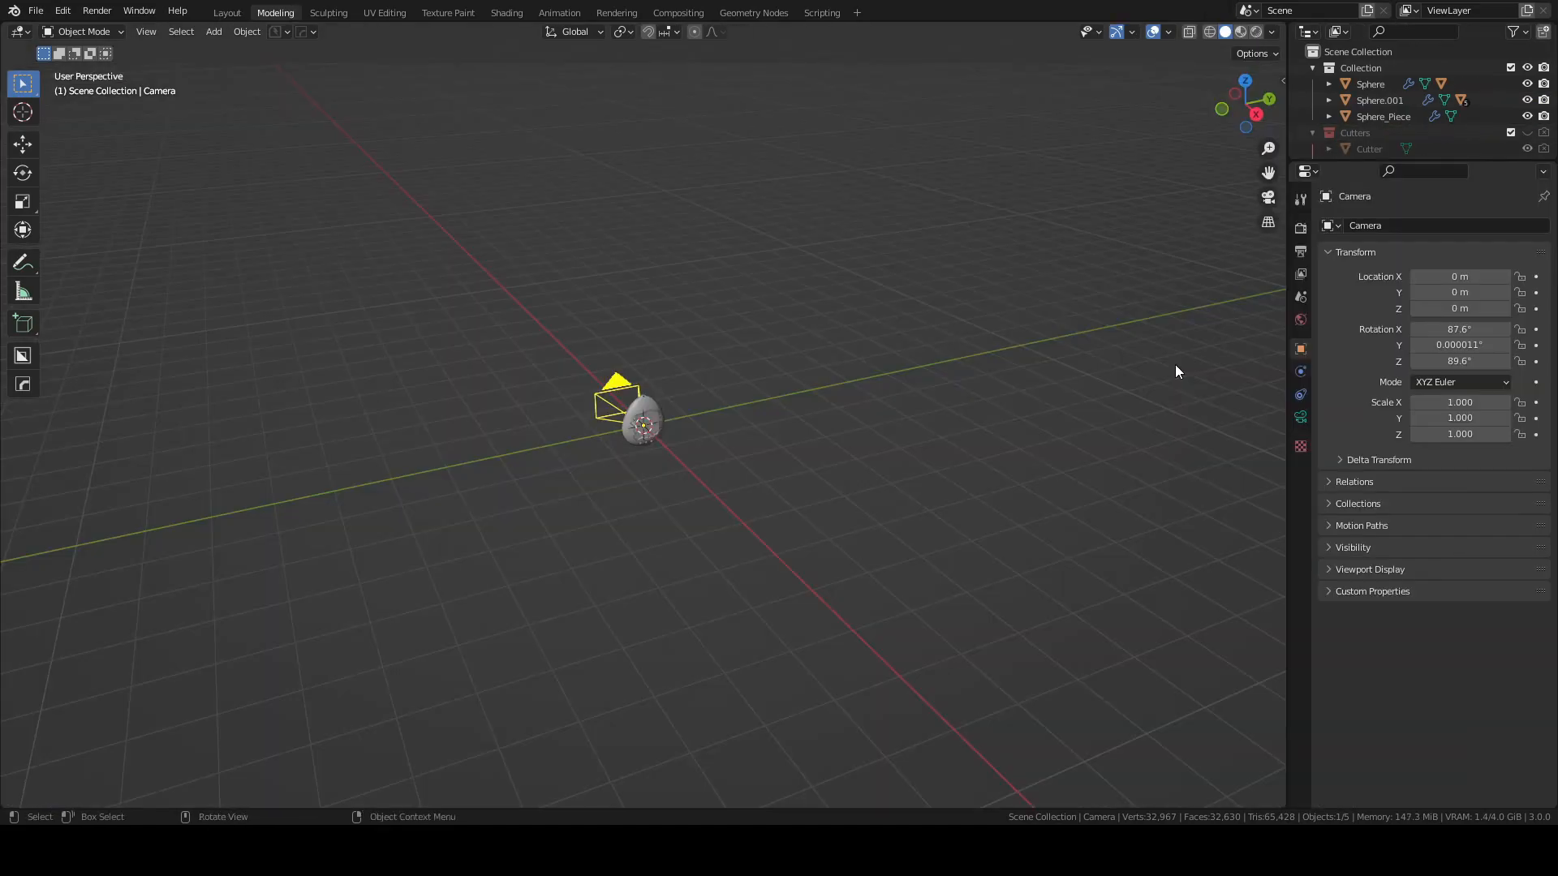
{"action": "key", "text": "ctrl+Page_Down"}
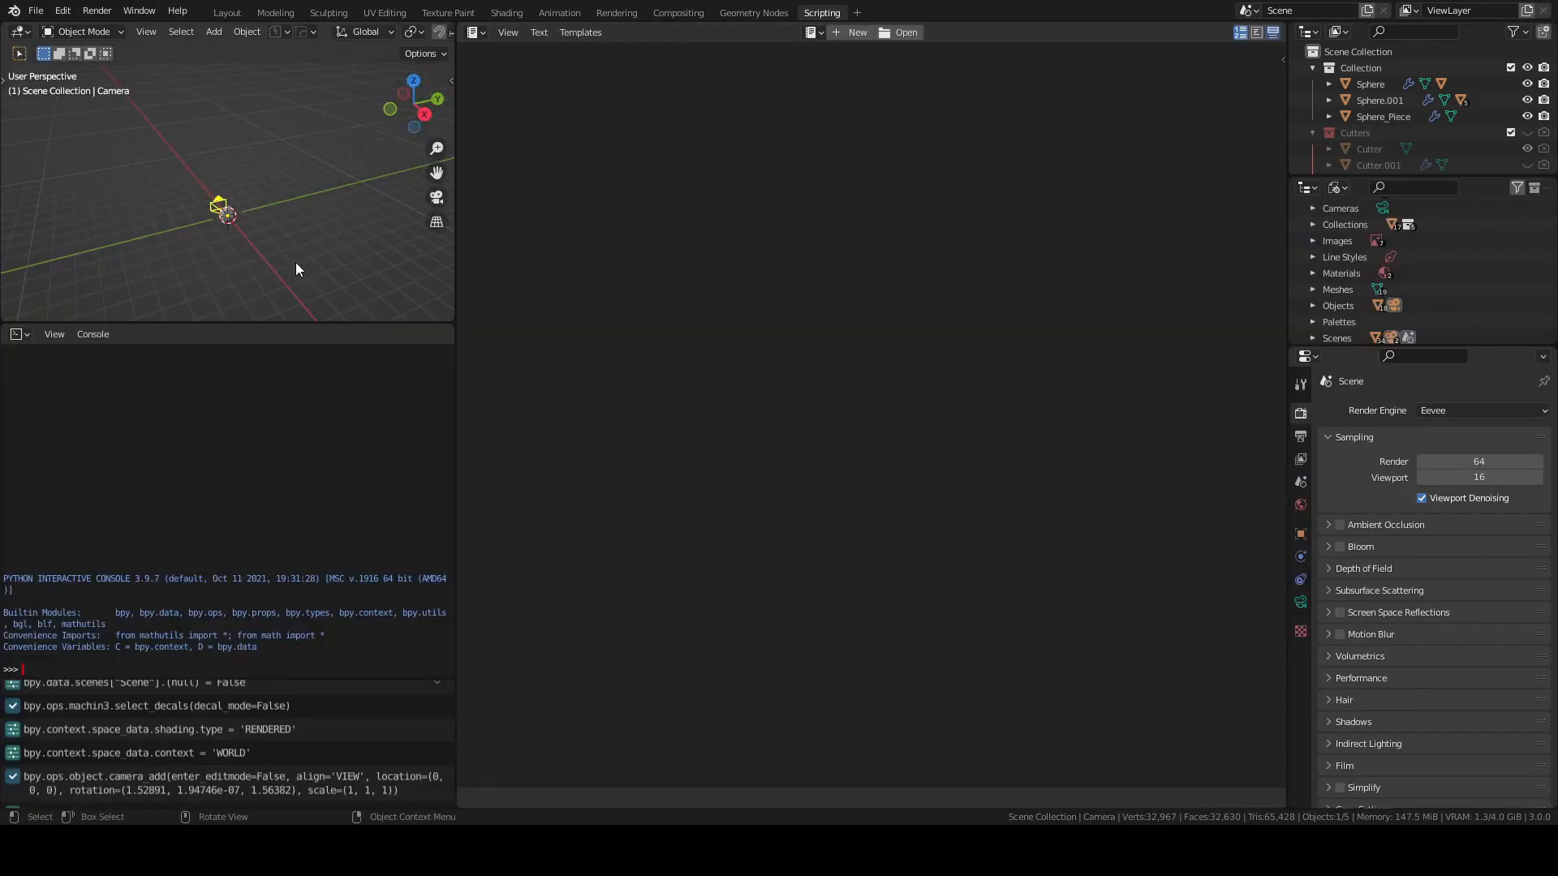
{"action": "left_click", "coordinate": [238, 14]}
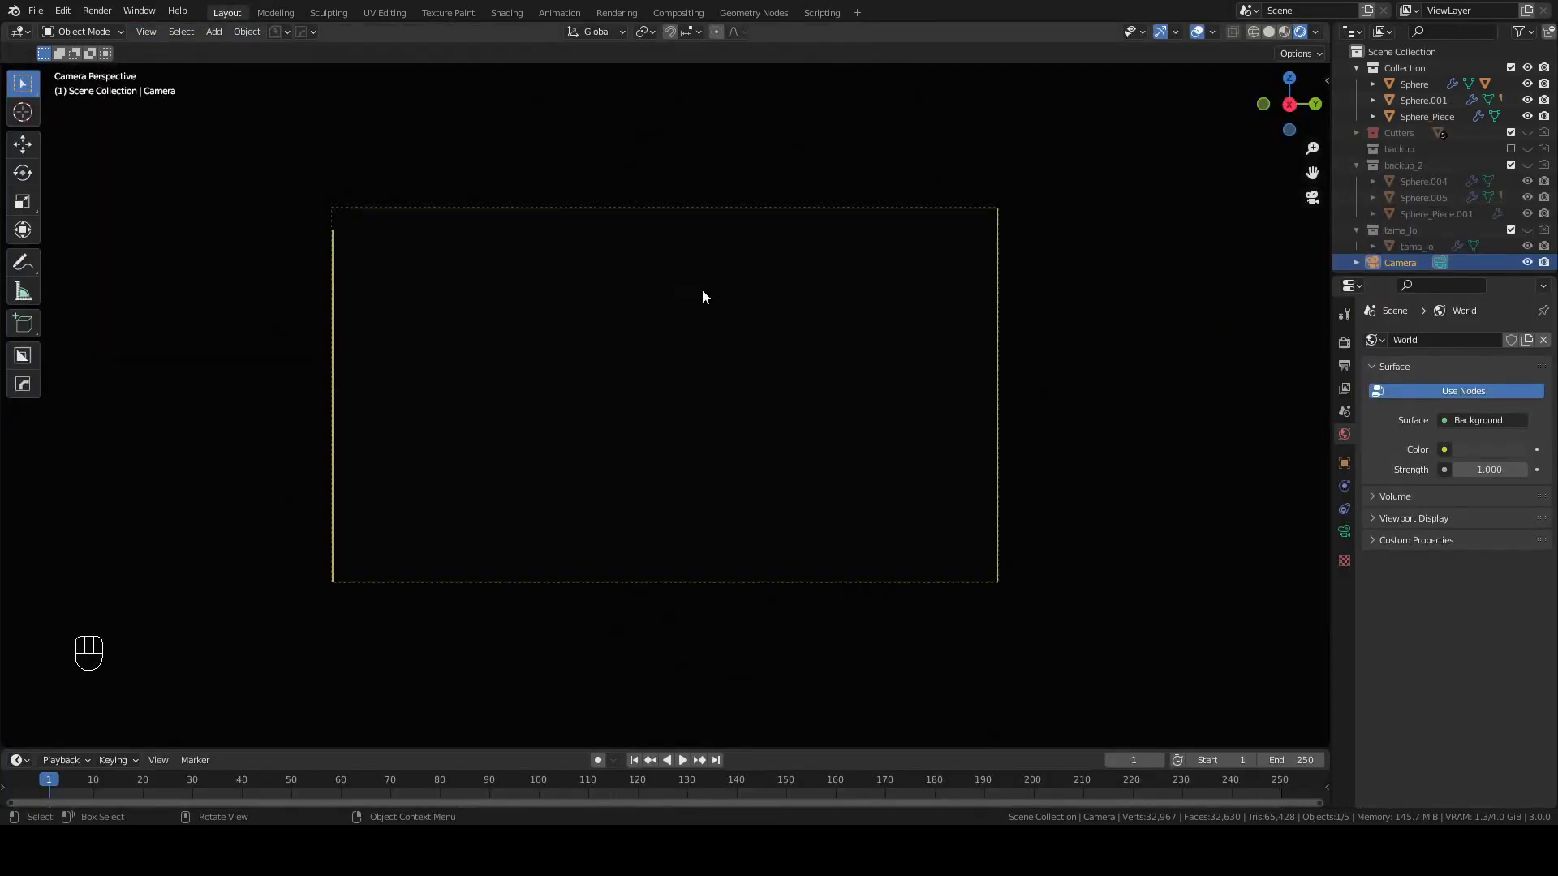
{"action": "key", "text": "alt+Page_Up"}
{"action": "key", "text": "shift+Page_Up"}
{"action": "key", "text": "shift+Page_Down"}
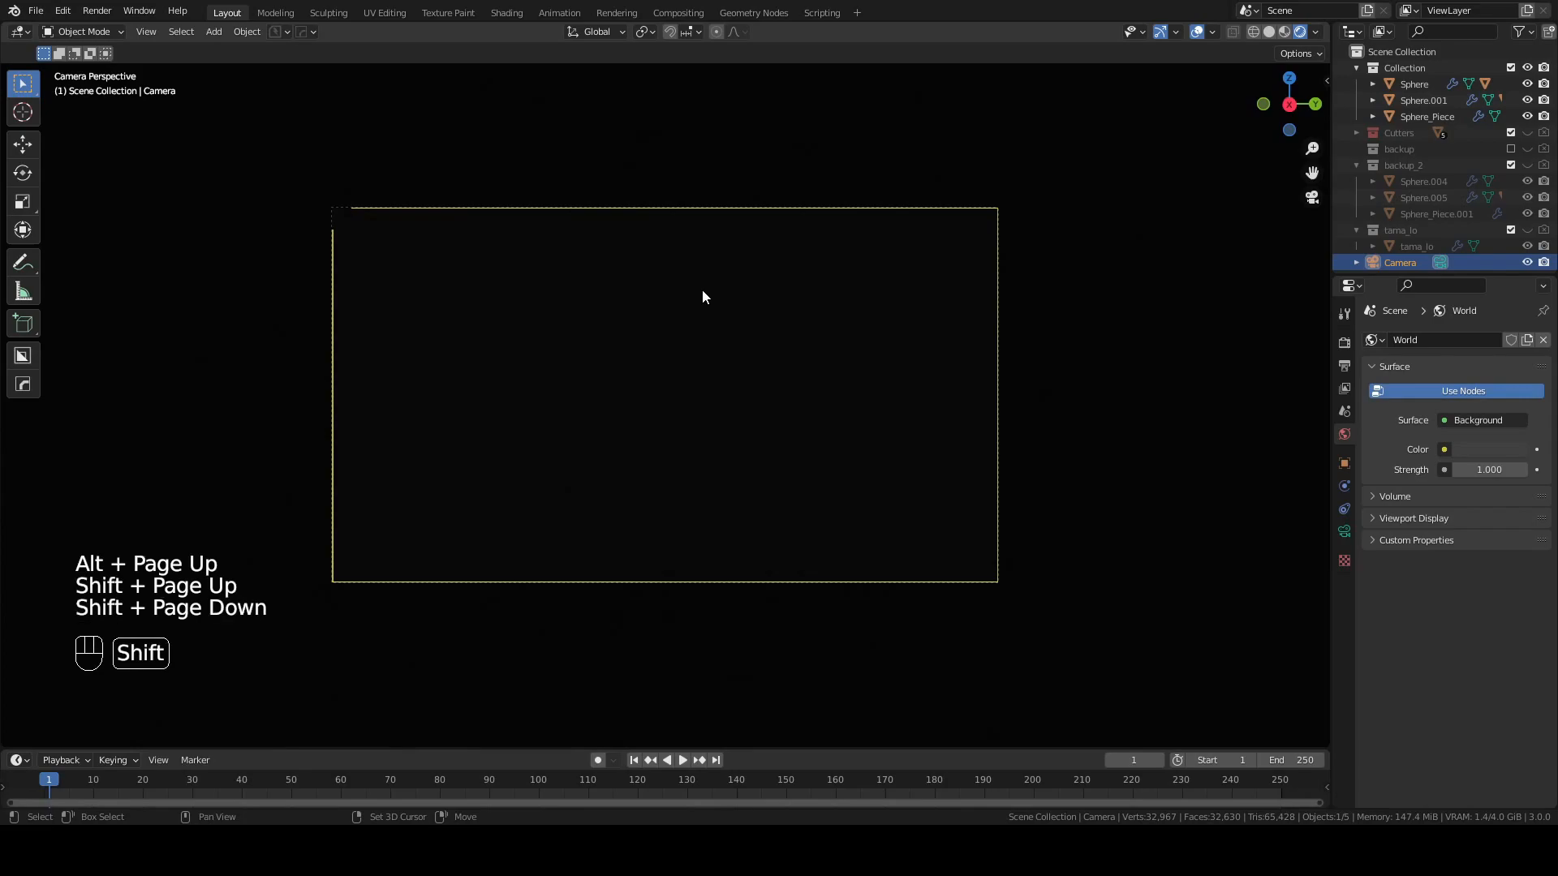
{"action": "key", "text": "shift+Page_Up"}
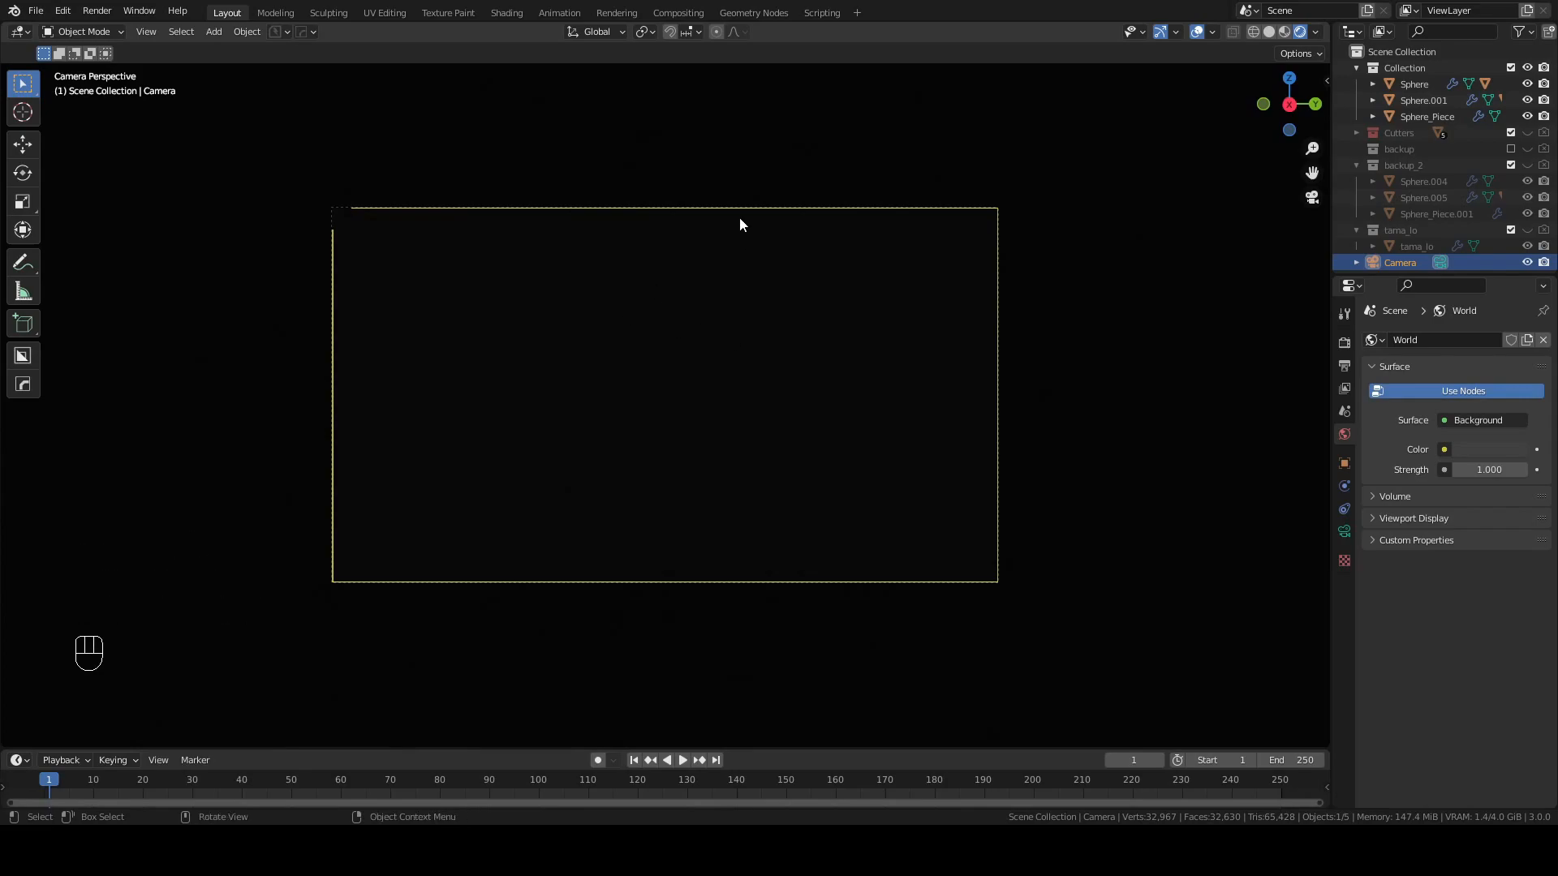
Enable the local camera, lock the camera to the view and pull it back until the egg is in frame.
{"action": "key", "text": "n"}
{"action": "left_click", "coordinate": [1320, 151]}
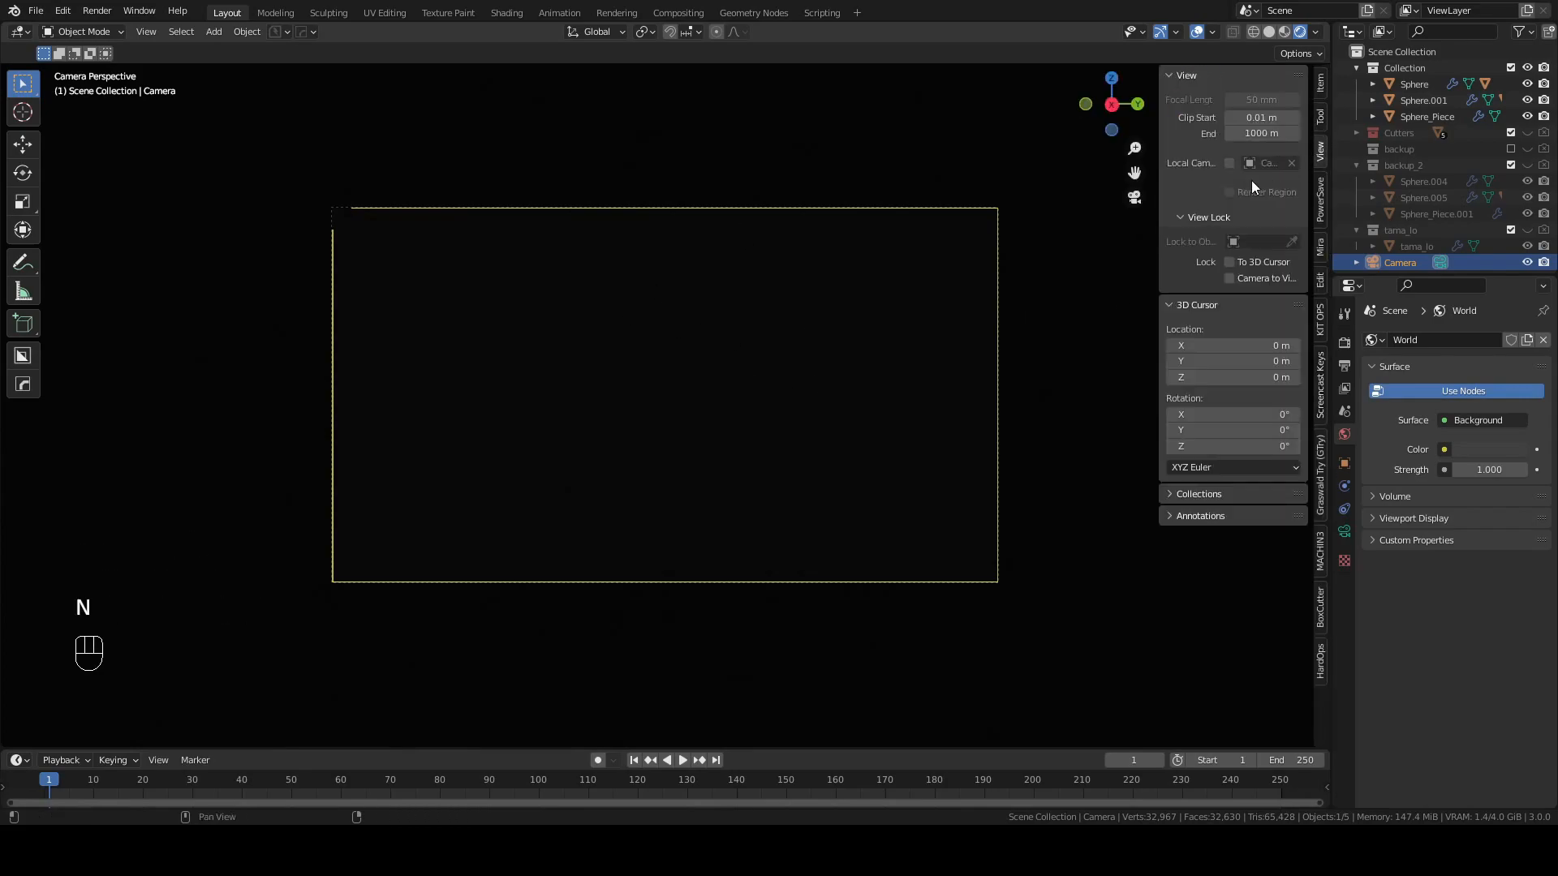
{"action": "key", "text": "Home"}
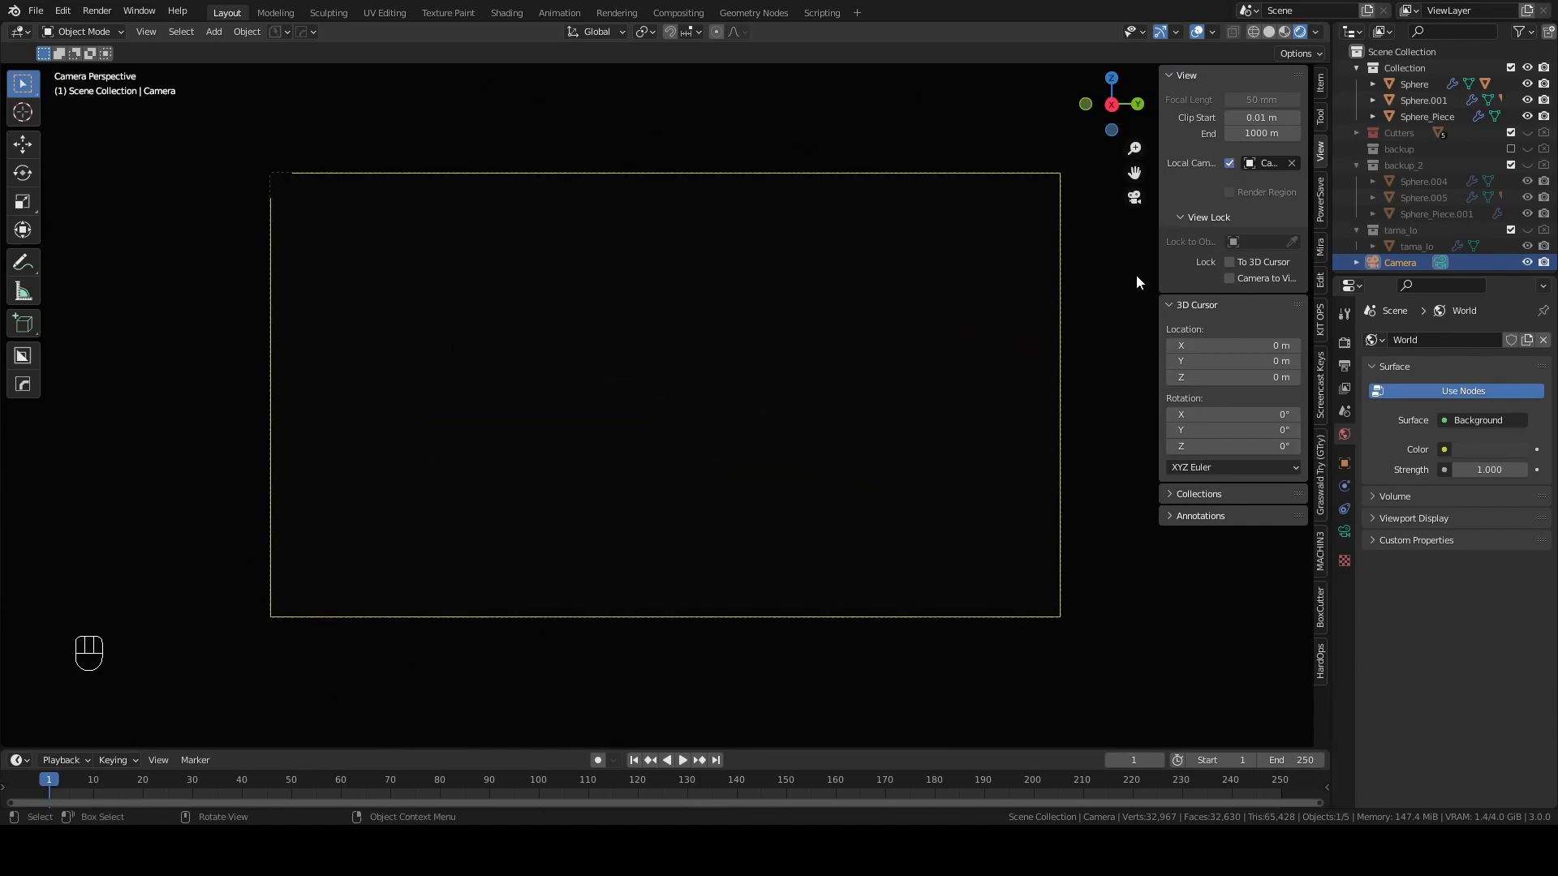
{"action": "left_click", "coordinate": [1229, 278]}
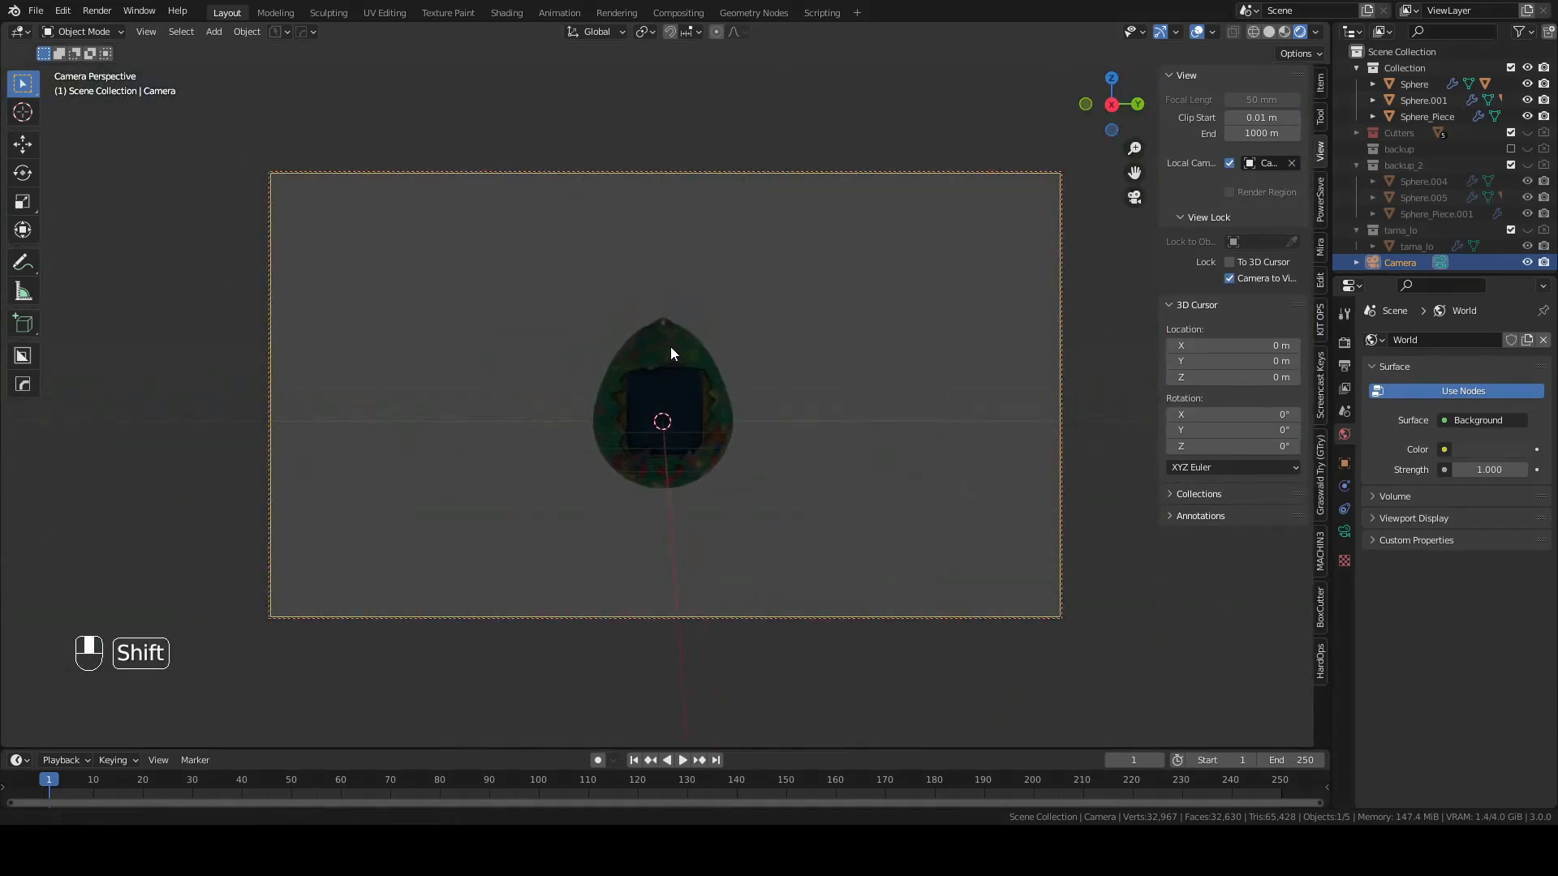
Set the output resolution's Y value to 1920 px for a square frame.
{"action": "left_click", "coordinate": [1344, 345]}
{"action": "left_click", "coordinate": [1344, 366]}
{"action": "left_click", "coordinate": [1484, 361]}
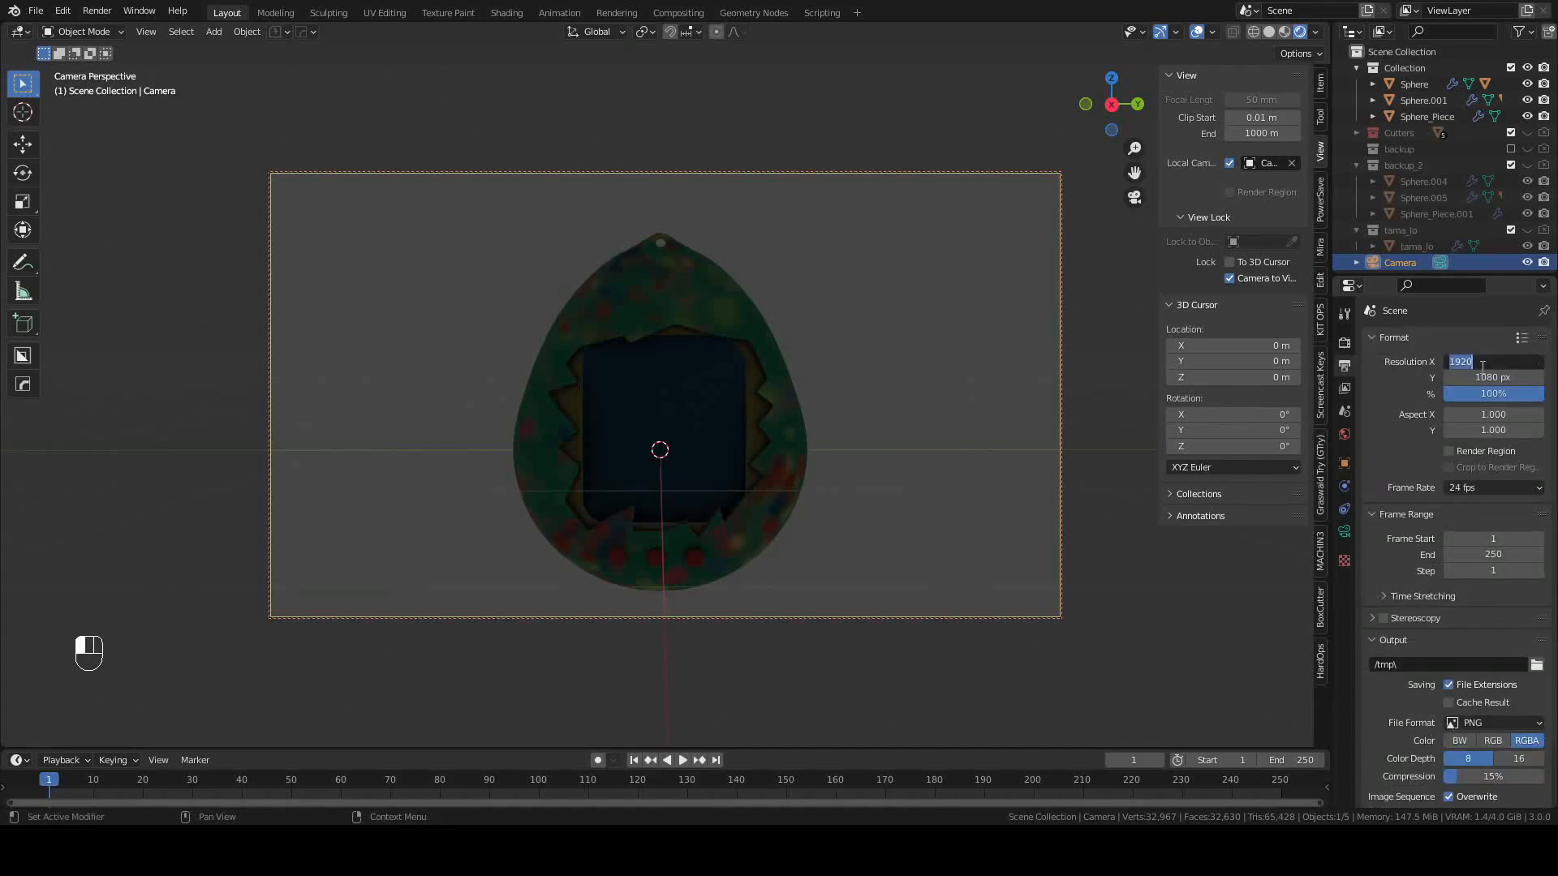
{"action": "left_click", "coordinate": [1502, 378]}
{"action": "type", "text": "1920"}
{"action": "key", "text": "Return"}
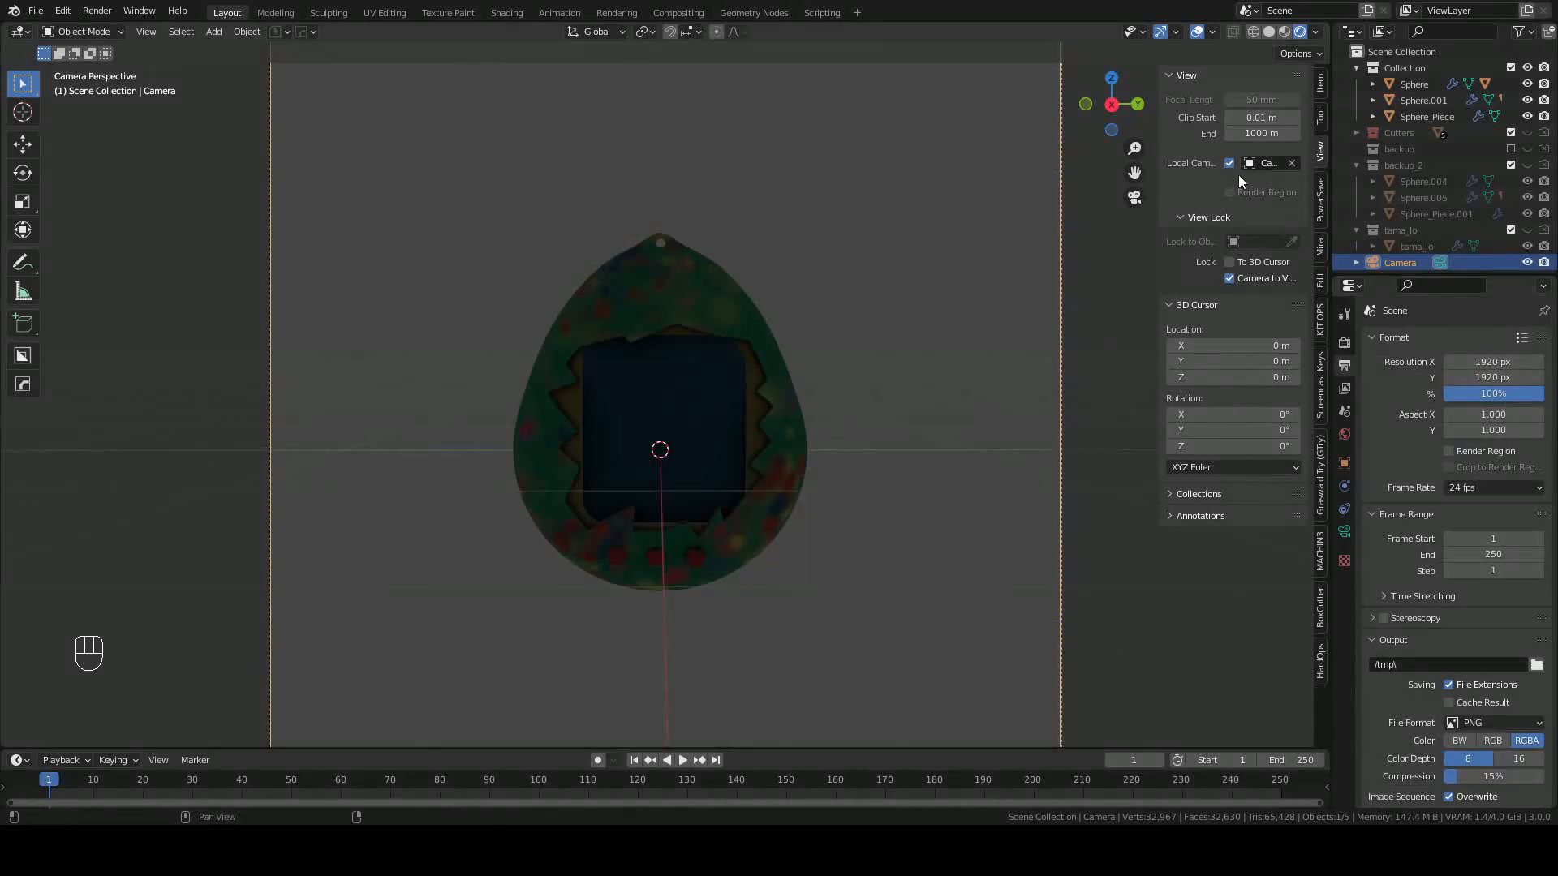
Move the camera closer to the egg, unlock it from the view and fit the whole square frame in the viewport.
{"action": "scroll", "coordinate": [917, 258], "scroll_direction": "up", "scroll_amount": 3}
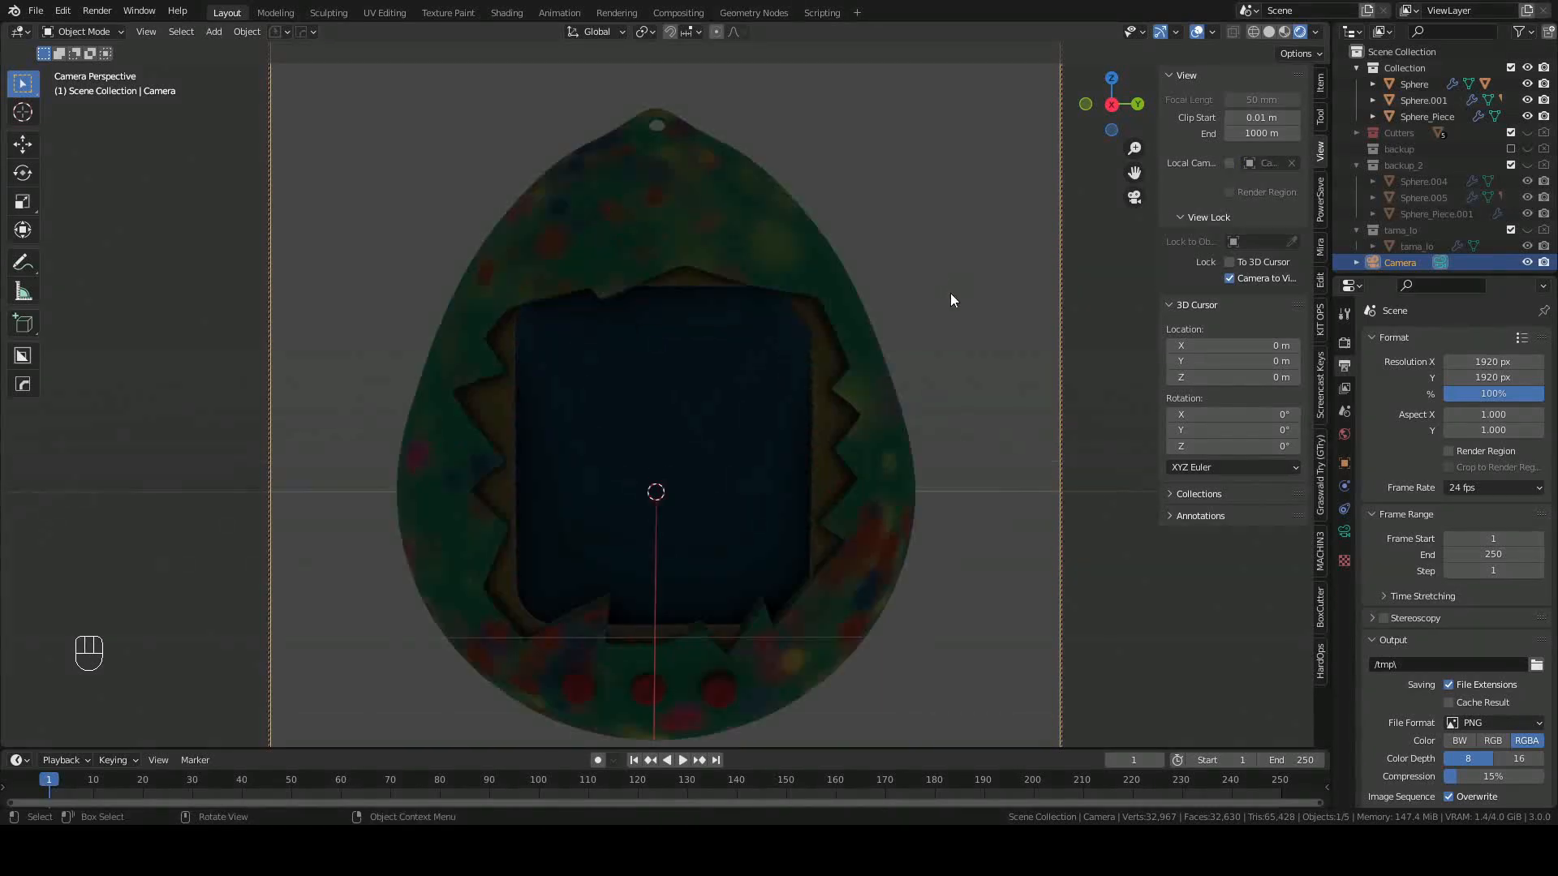
{"action": "left_click", "coordinate": [1229, 278]}
{"action": "left_click", "coordinate": [1231, 164]}
{"action": "scroll", "coordinate": [1016, 252], "scroll_direction": "down", "scroll_amount": 3}
{"action": "scroll", "coordinate": [1015, 251], "scroll_direction": "up", "scroll_amount": 2}
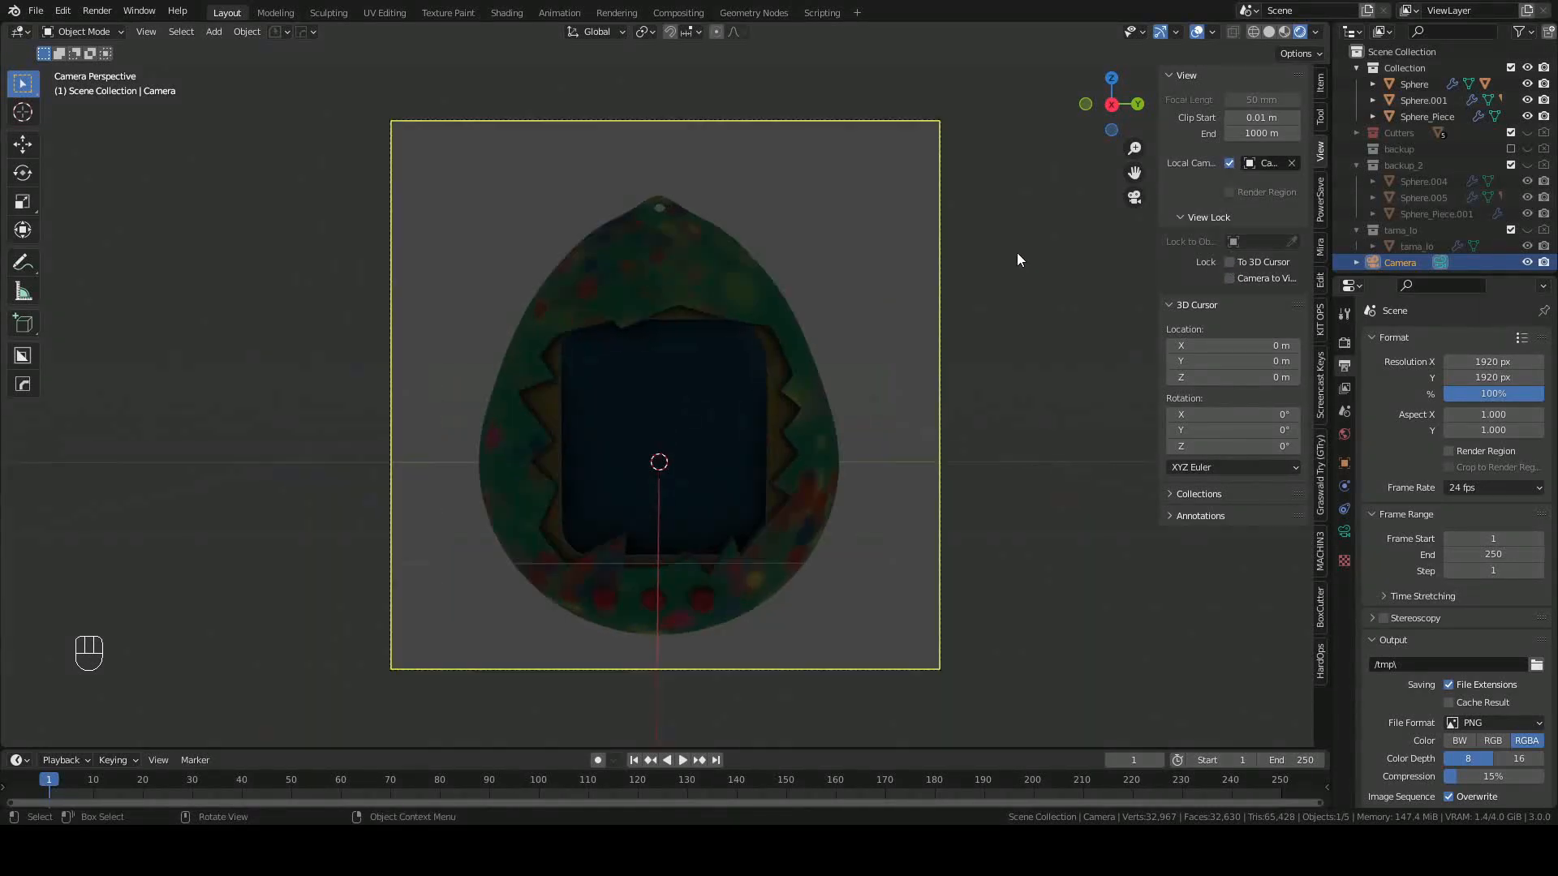
Lock the camera to the view again and move it back so the egg sits smaller within the frame.
{"action": "left_click", "coordinate": [1224, 280]}
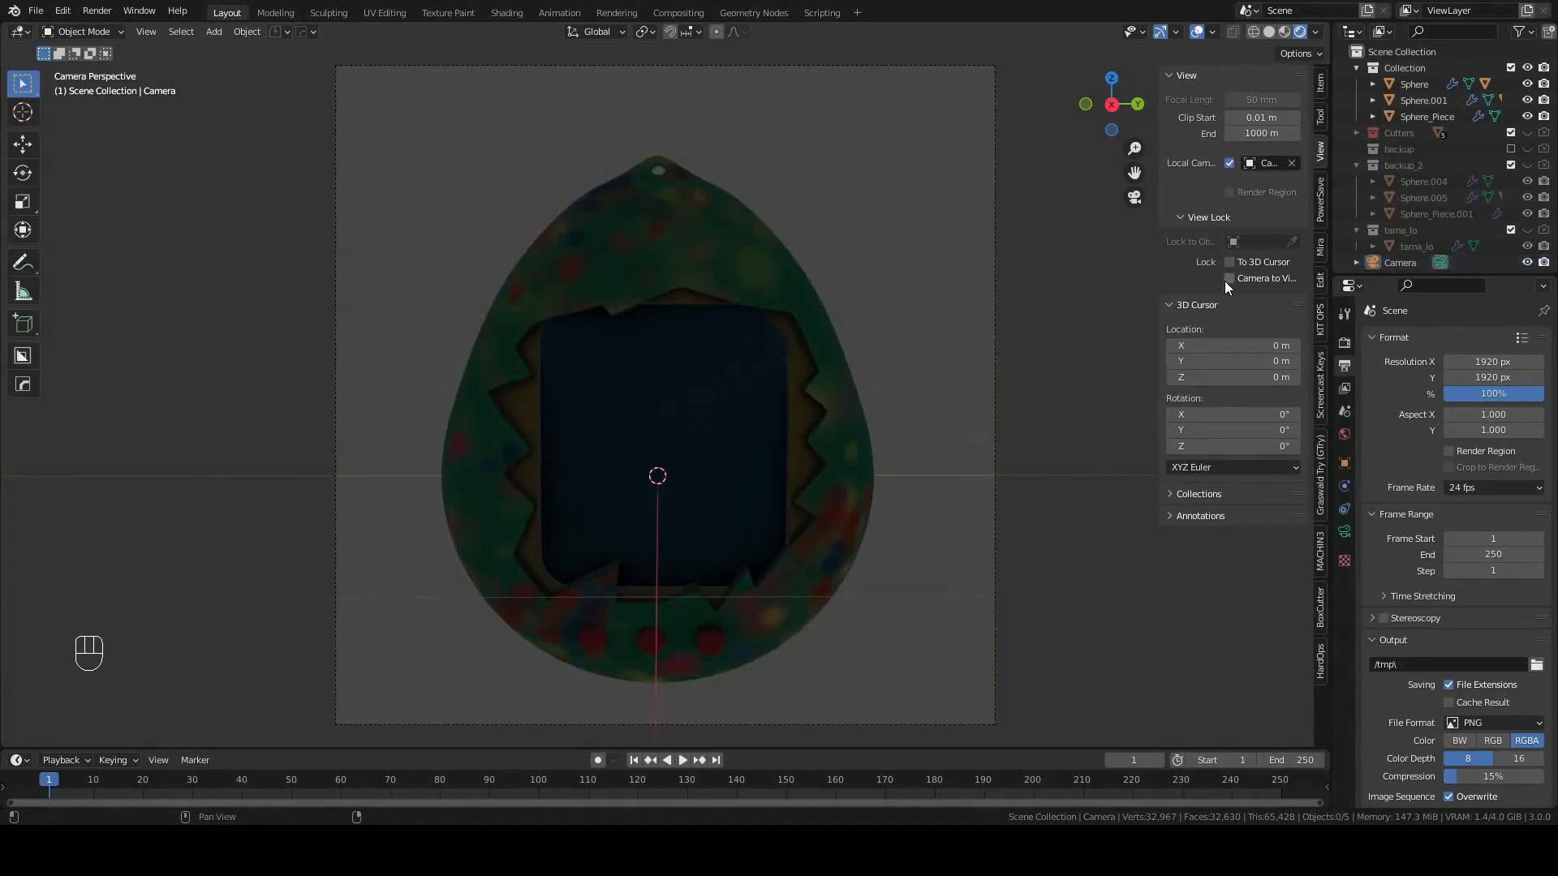
{"action": "left_click", "coordinate": [1227, 280]}
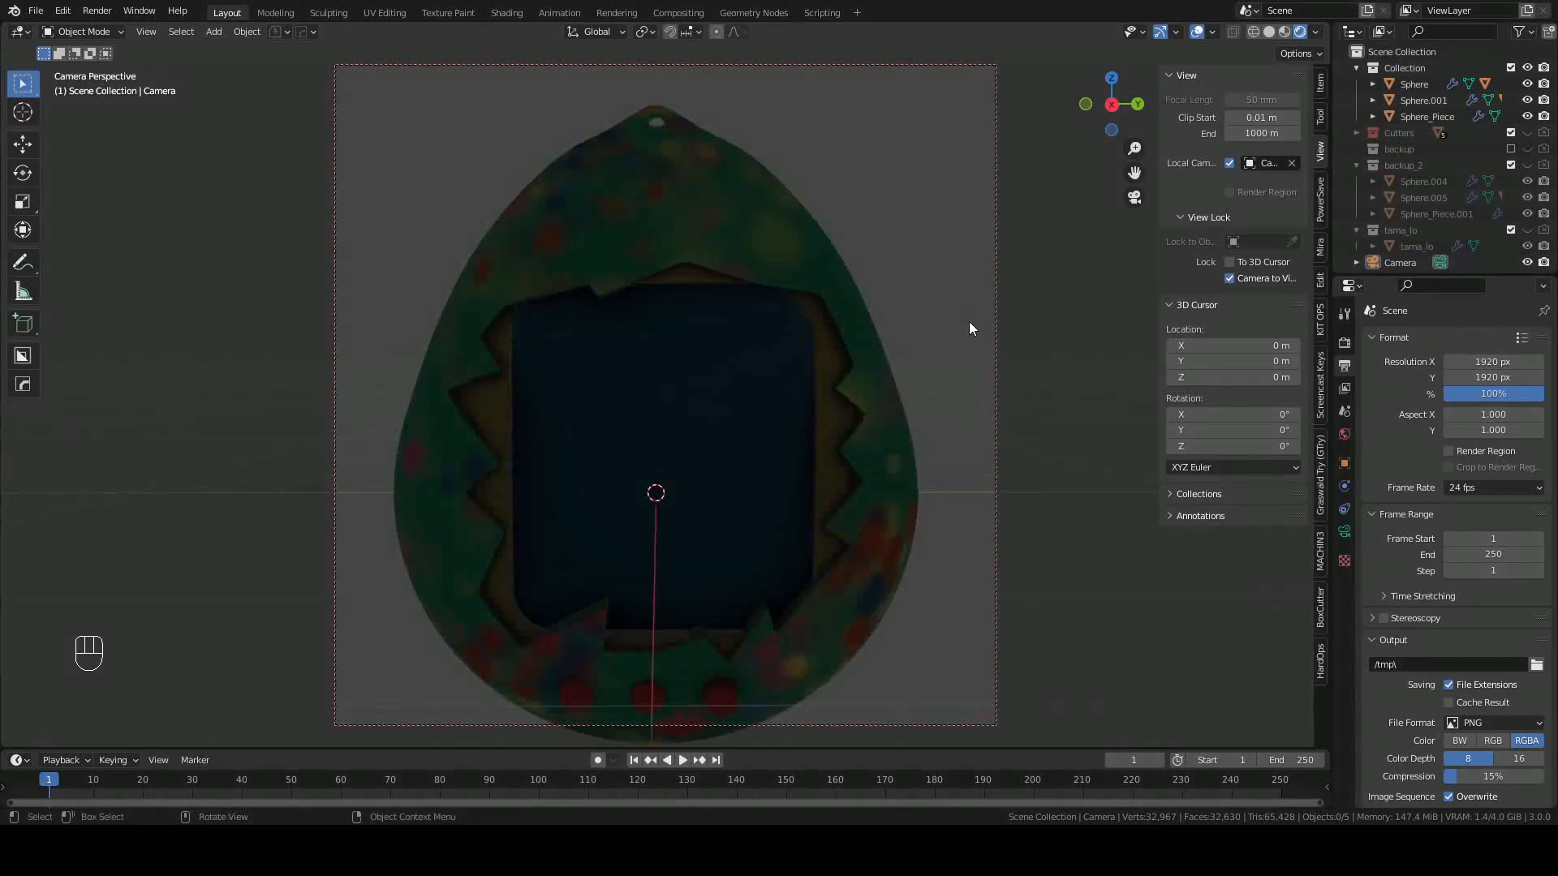
{"action": "scroll", "coordinate": [970, 321], "scroll_direction": "down", "scroll_amount": 3}
{"action": "key", "text": "n"}
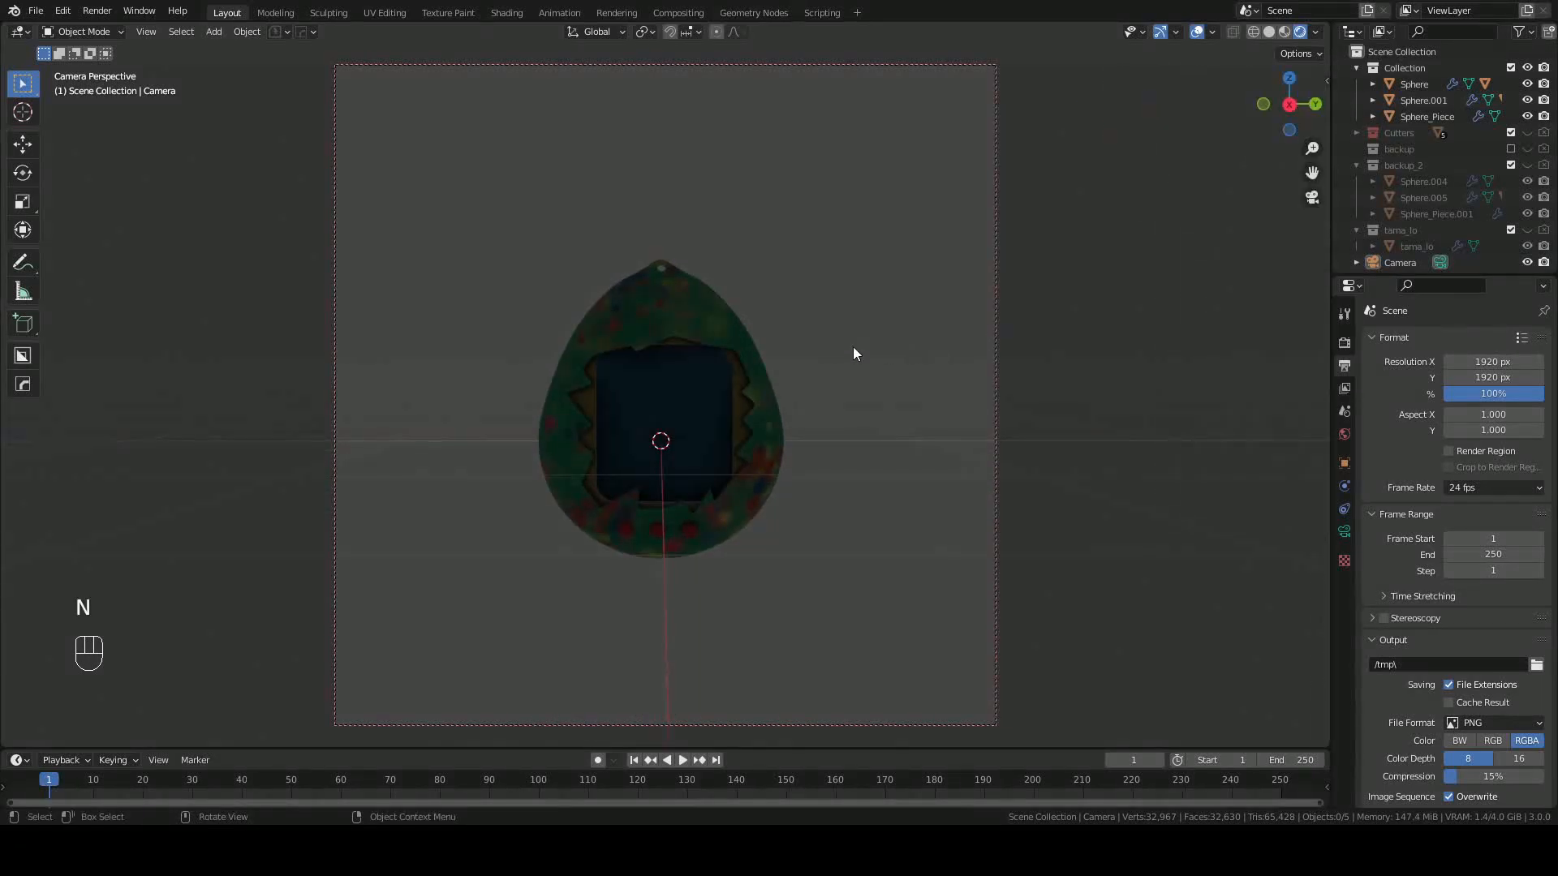
Try adding an area light at the egg's origin and moving it.
{"action": "key", "text": "shift+a"}
{"action": "mouse_move", "coordinate": [811, 301]}
{"action": "left_click", "coordinate": [915, 354]}
{"action": "key", "text": "g"}
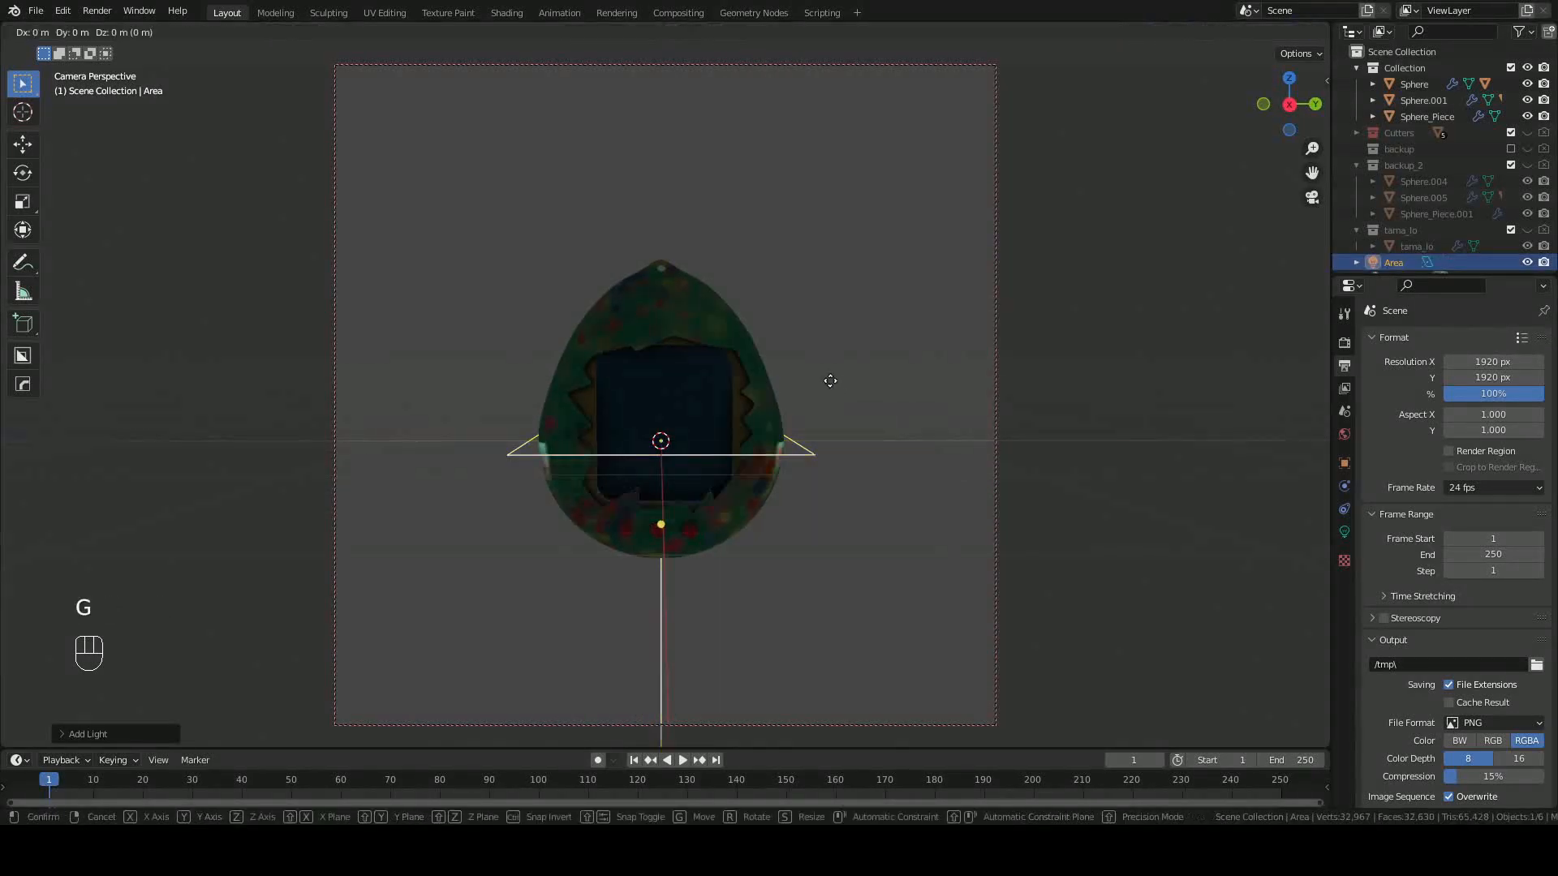
{"action": "right_click", "coordinate": [828, 742]}
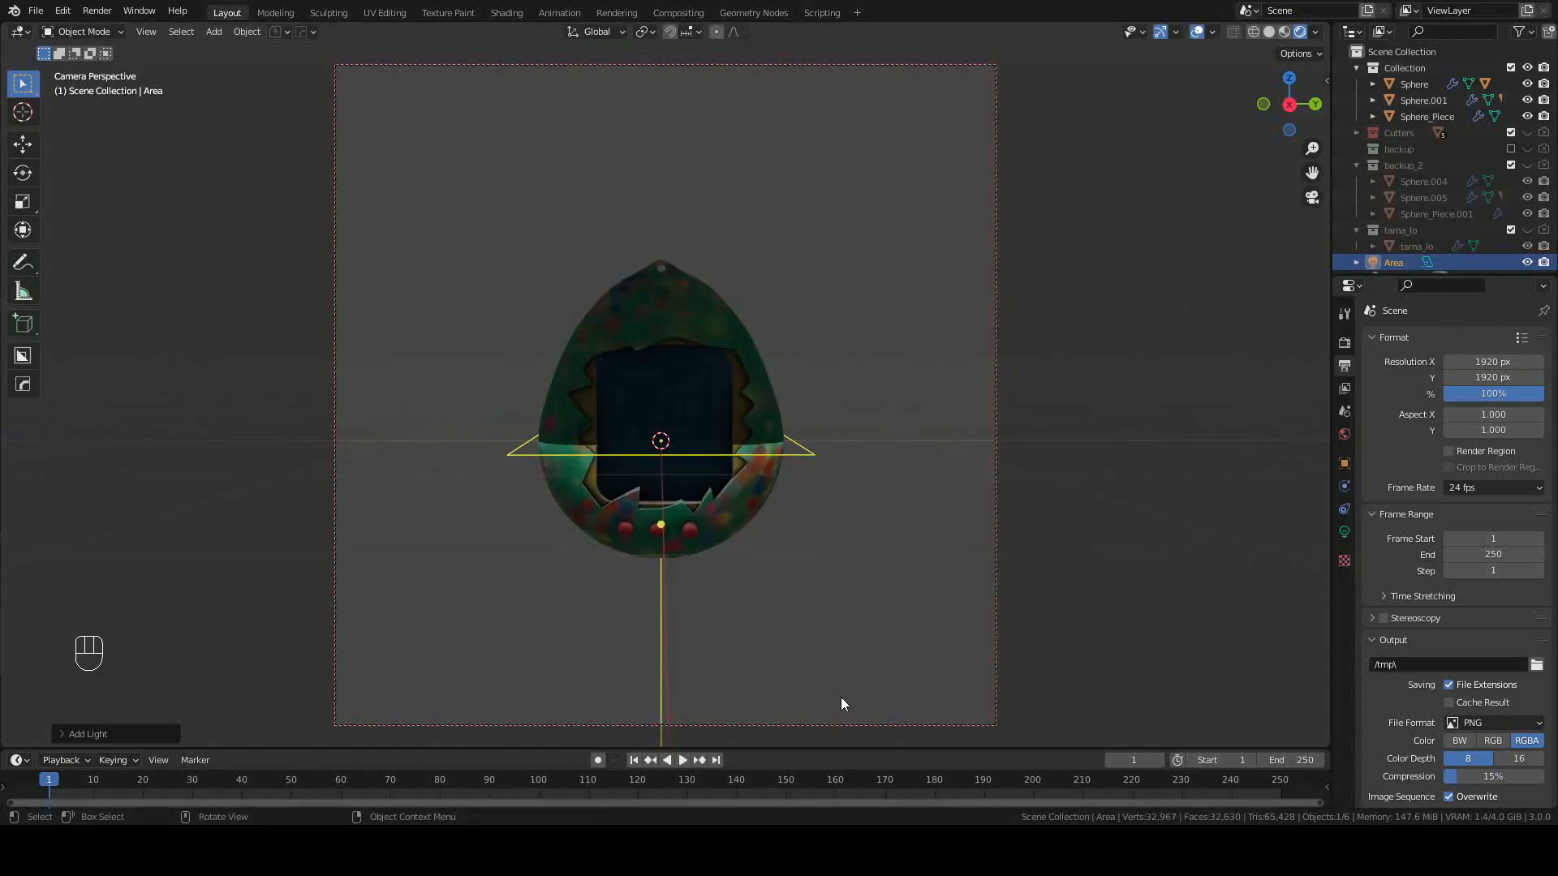
{"action": "key", "text": "ctrl+z"}
Leave the camera view and select all the egg's parts, including Sphere, Sphere.001, Sphere_Piece and Cutter.003.
{"action": "key", "text": "KP_0"}
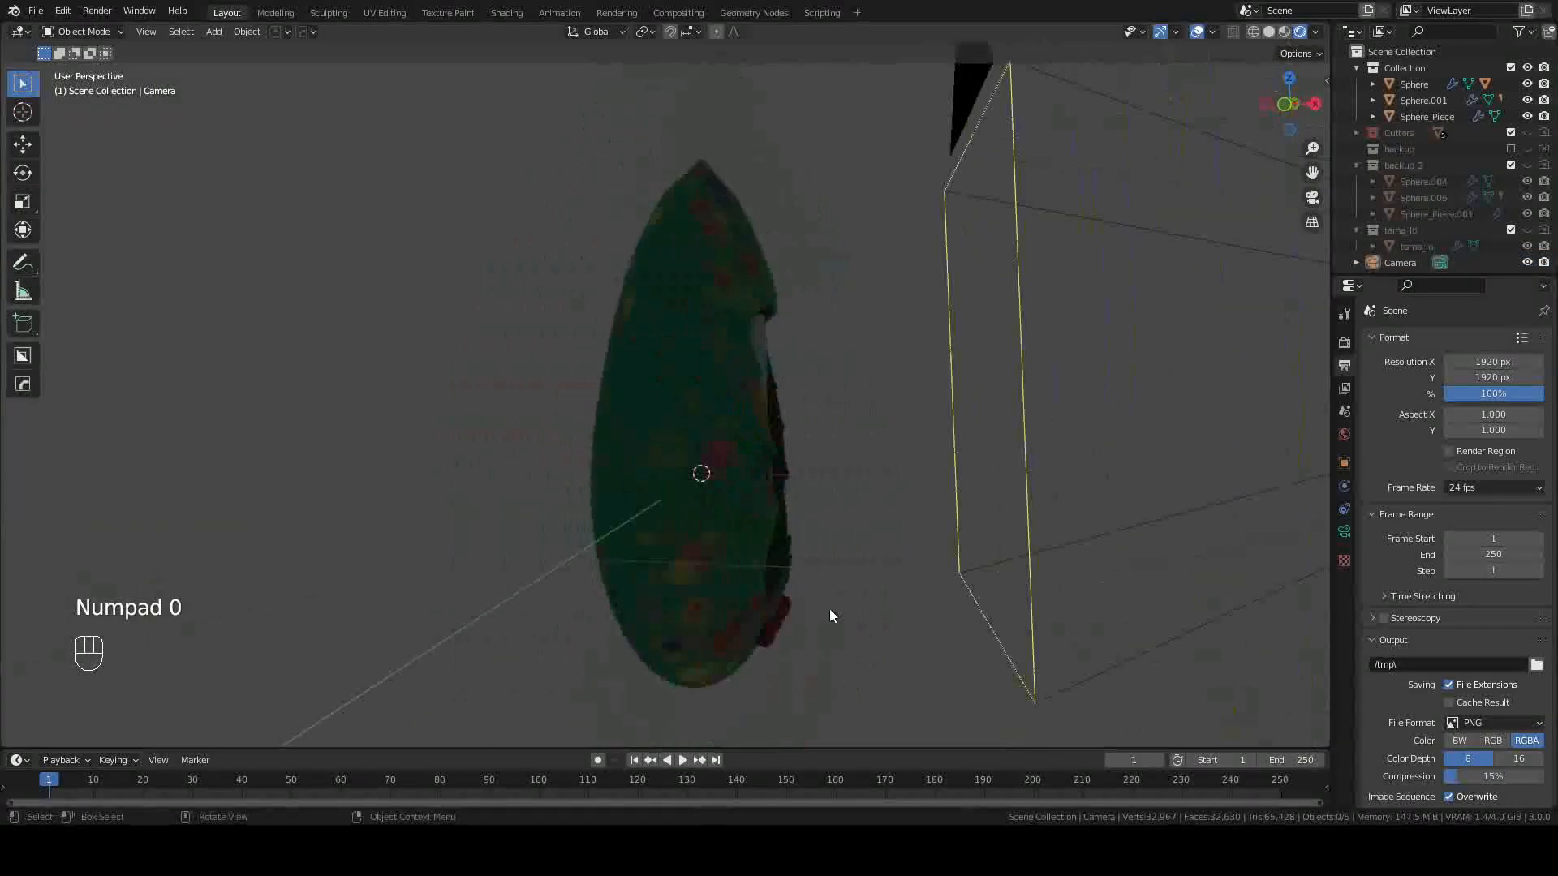
{"action": "left_click", "coordinate": [642, 456]}
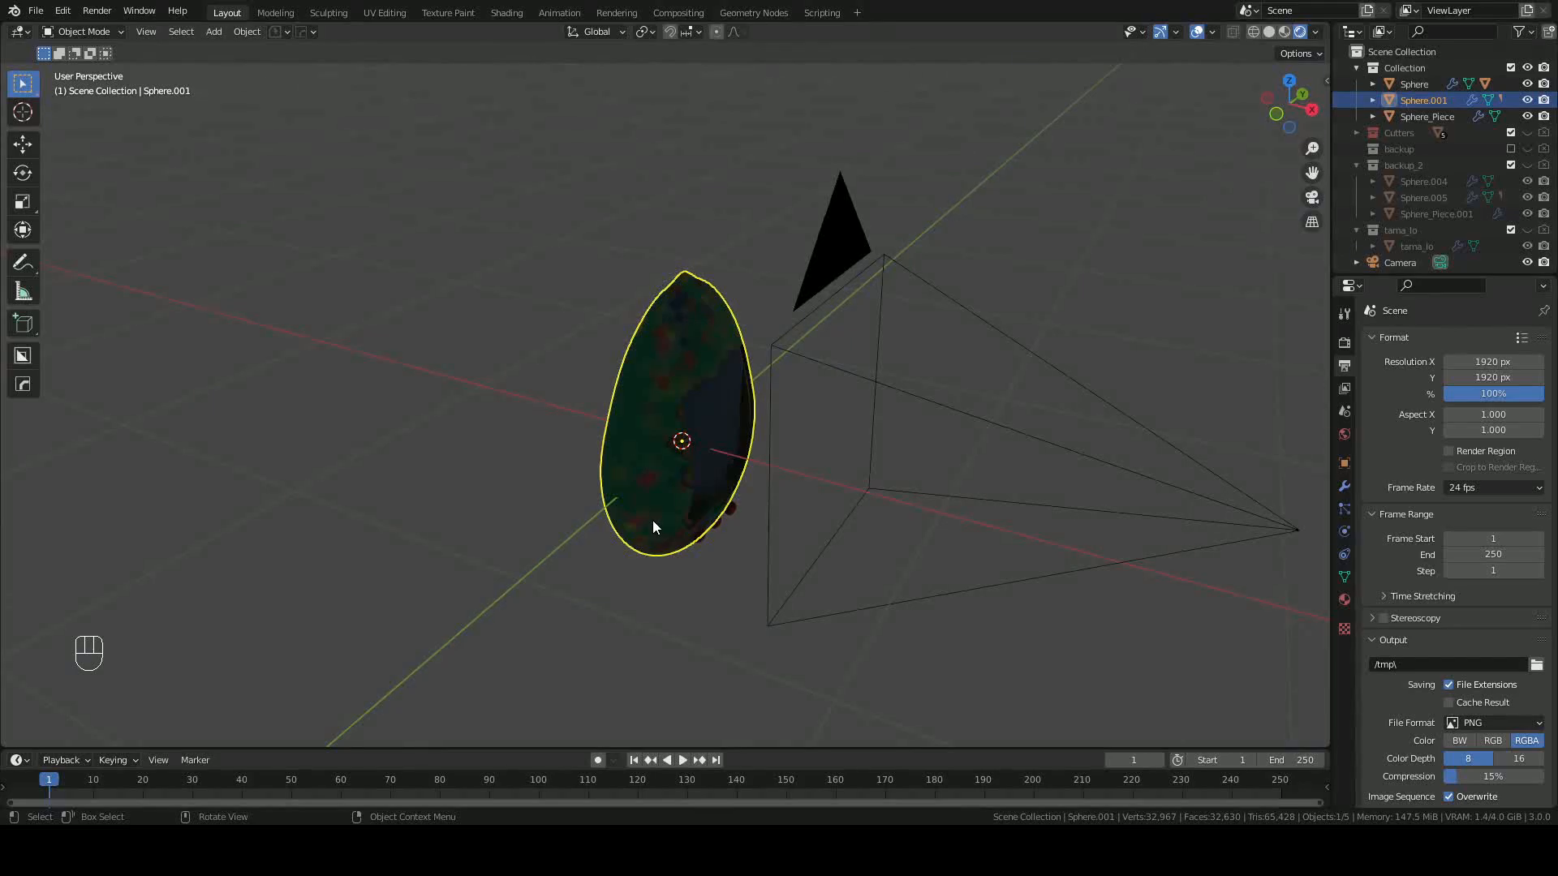
{"action": "left_click", "coordinate": [1419, 84]}
{"action": "left_click", "coordinate": [1421, 113], "text": "shift"}
{"action": "middle_click_drag", "start_coordinate": [698, 491], "coordinate": [617, 451]}
{"action": "scroll", "coordinate": [681, 535], "scroll_direction": "up", "scroll_amount": 3}
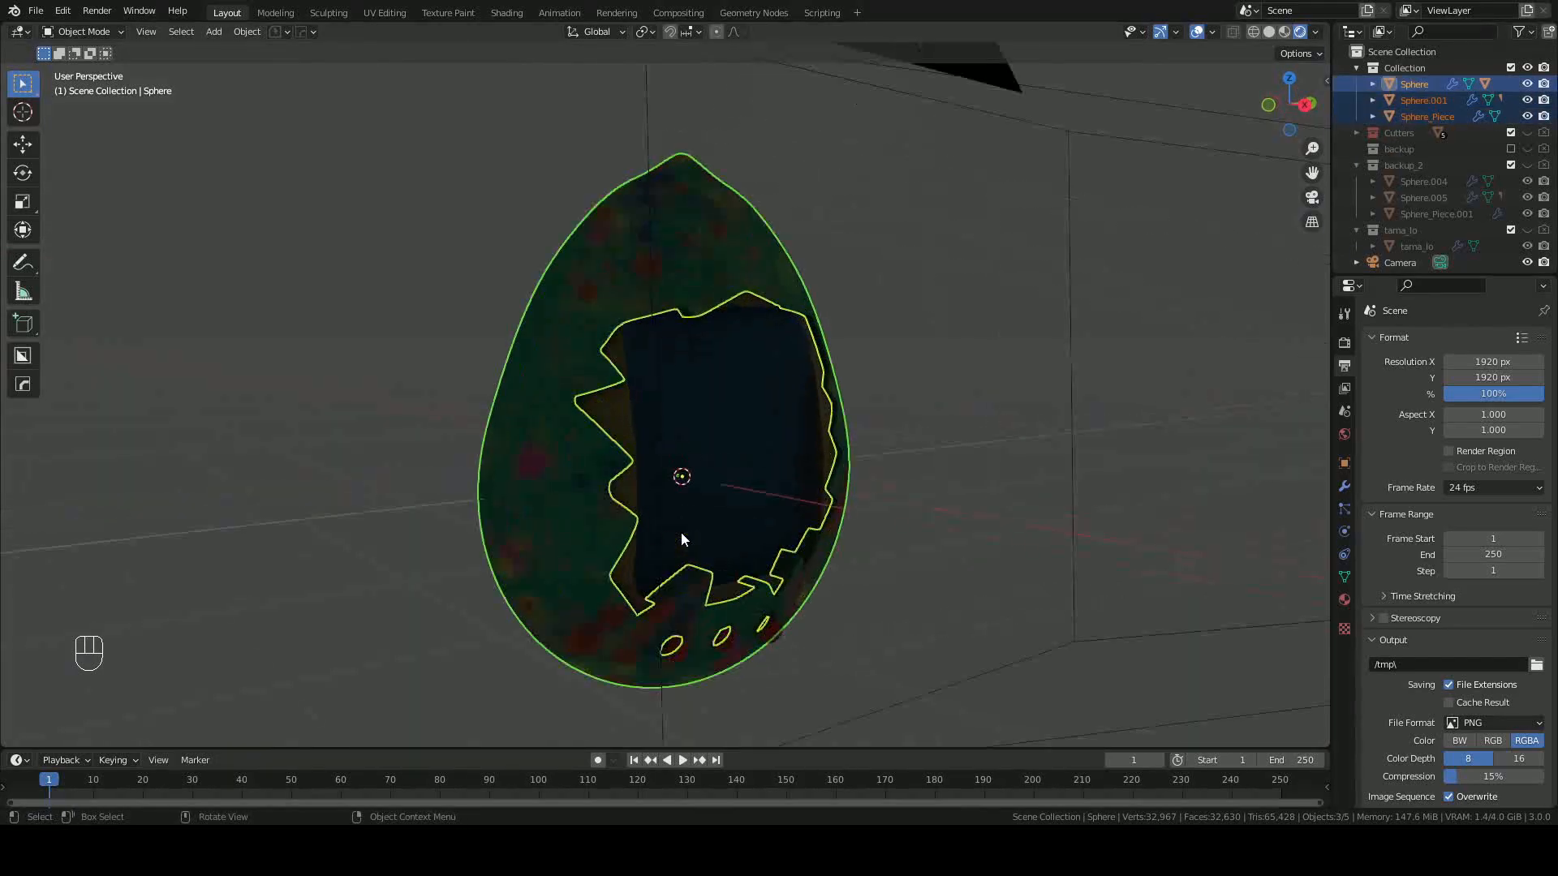
{"action": "middle_click_drag", "start_coordinate": [664, 517], "coordinate": [711, 410]}
{"action": "scroll", "coordinate": [693, 585], "scroll_direction": "up", "scroll_amount": 3}
{"action": "left_click", "coordinate": [694, 592], "text": "shift"}
{"action": "middle_click_drag", "start_coordinate": [692, 592], "coordinate": [714, 466]}
{"action": "scroll", "coordinate": [712, 446], "scroll_direction": "down", "scroll_amount": 3}
Rotate all the selected egg parts about the global Y axis so the egg lies on its back.
{"action": "key", "text": "r"}
{"action": "right_click", "coordinate": [712, 446]}
{"action": "key", "text": "r"}
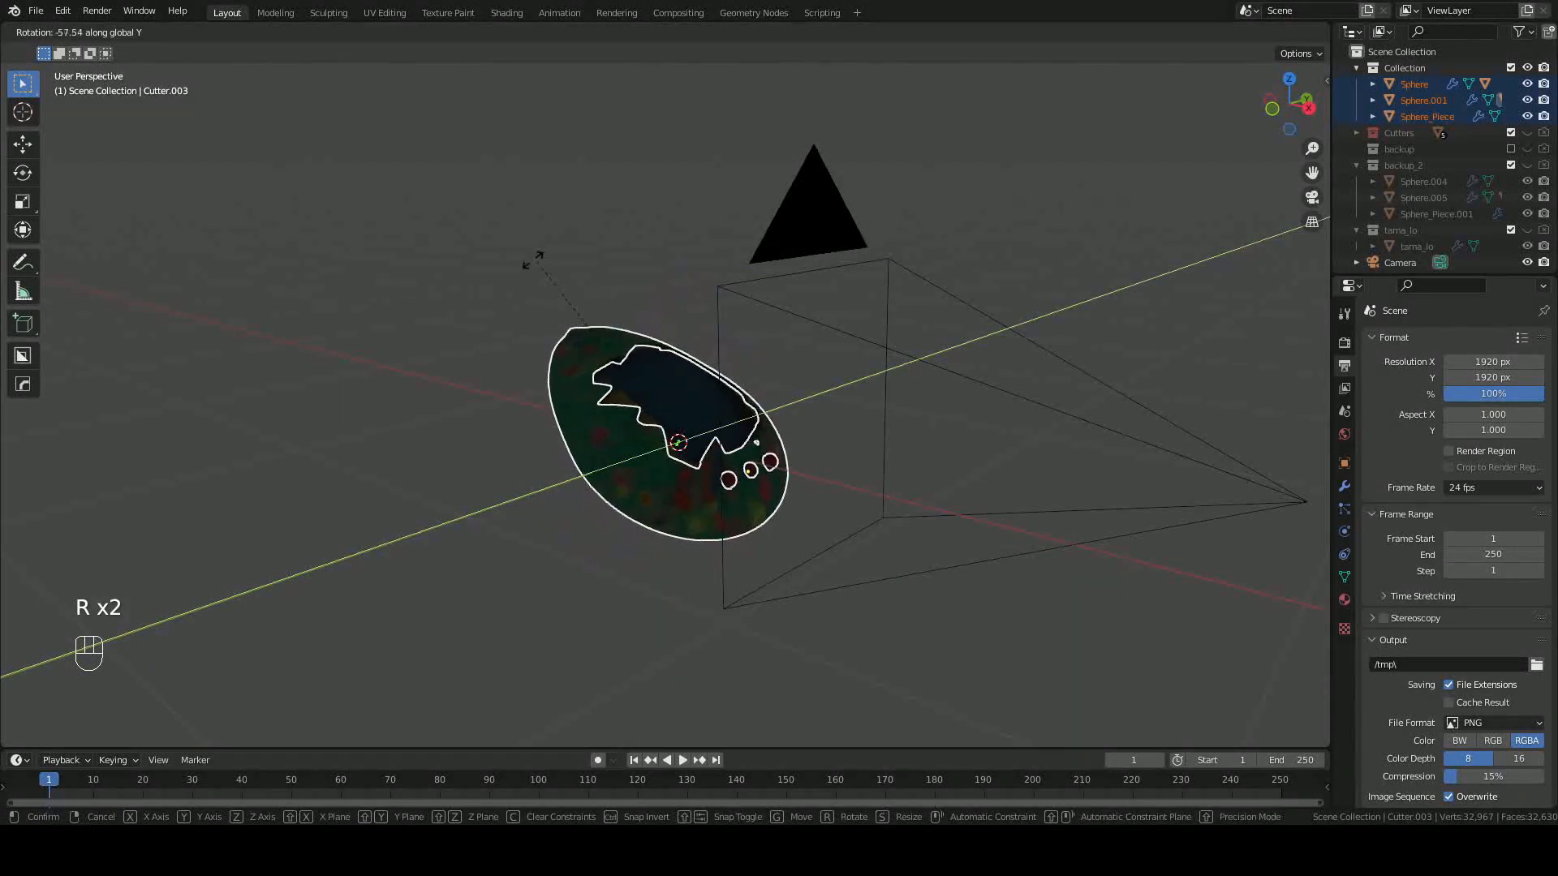
{"action": "left_click", "coordinate": [490, 371]}
Re-aim the camera to look straight down at the lying egg, centred and upright in the square frame.
{"action": "key", "text": "KP_0"}
{"action": "middle_click_drag", "start_coordinate": [489, 372], "coordinate": [547, 524]}
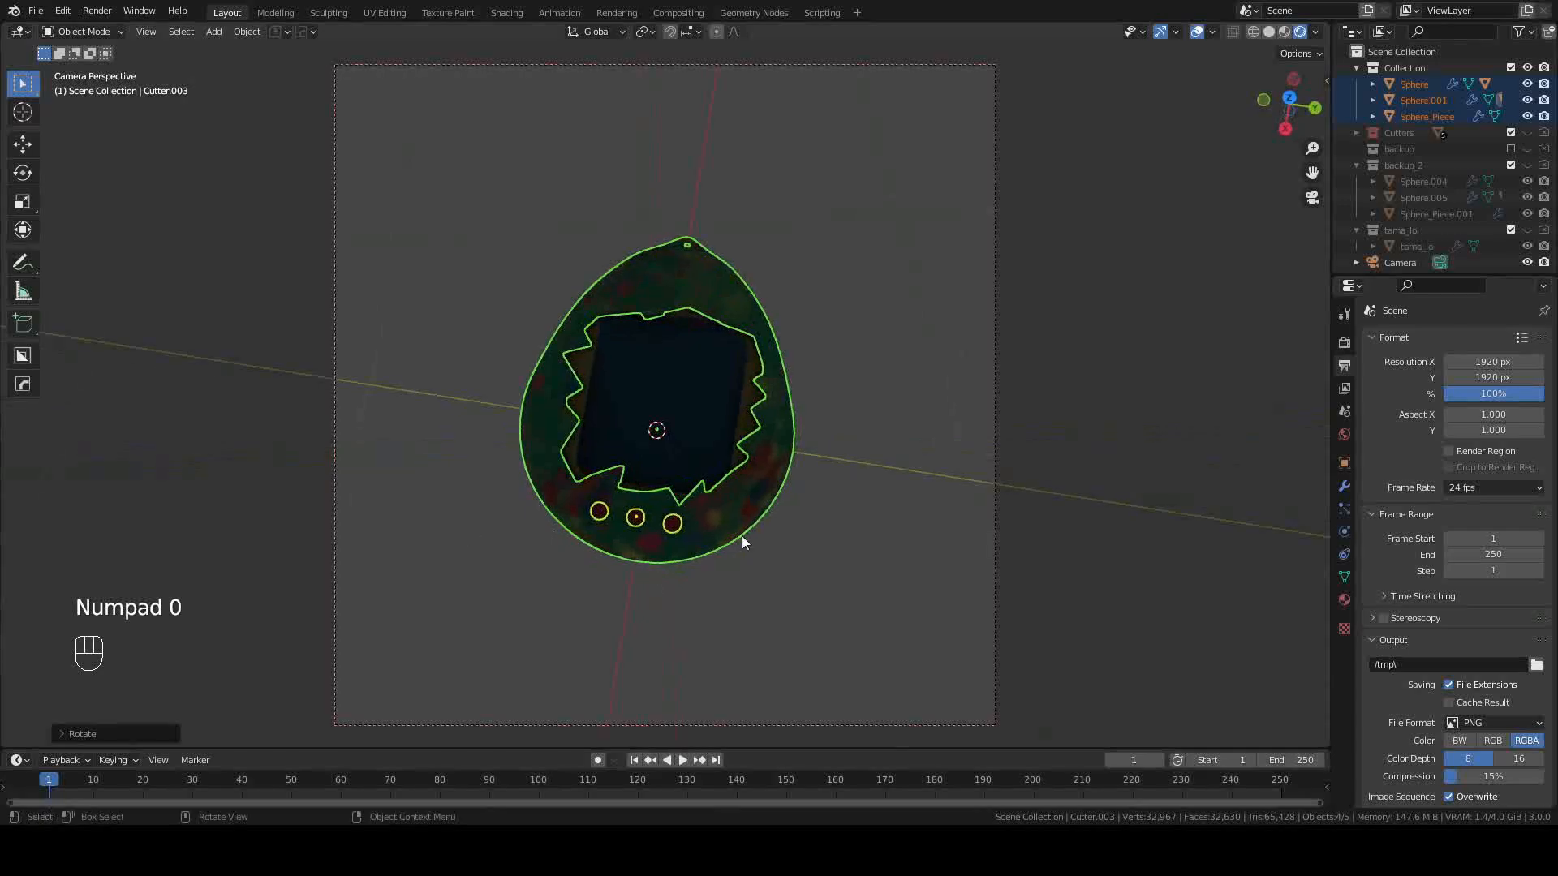
{"action": "left_click", "coordinate": [860, 368]}
{"action": "scroll", "coordinate": [860, 368], "scroll_direction": "down", "scroll_amount": 2}
{"action": "scroll", "coordinate": [843, 385], "scroll_direction": "up", "scroll_amount": 2}
{"action": "mouse_move", "coordinate": [843, 384]}
{"action": "middle_mouse_down"}
{"action": "mouse_move", "coordinate": [853, 404]}
{"action": "mouse_move", "coordinate": [860, 372]}
{"action": "middle_mouse_up"}
Add a plane mesh at the egg's origin and scale it up beyond the sides of the camera frame.
{"action": "key", "text": "shift+a"}
{"action": "mouse_move", "coordinate": [791, 186]}
{"action": "left_click", "coordinate": [933, 231]}
{"action": "key", "text": "s"}
{"action": "left_click", "coordinate": [1224, 498]}
Add an area light at the egg's origin and raise it along Z above the egg, working outside the camera view.
{"action": "key", "text": "shift+a"}
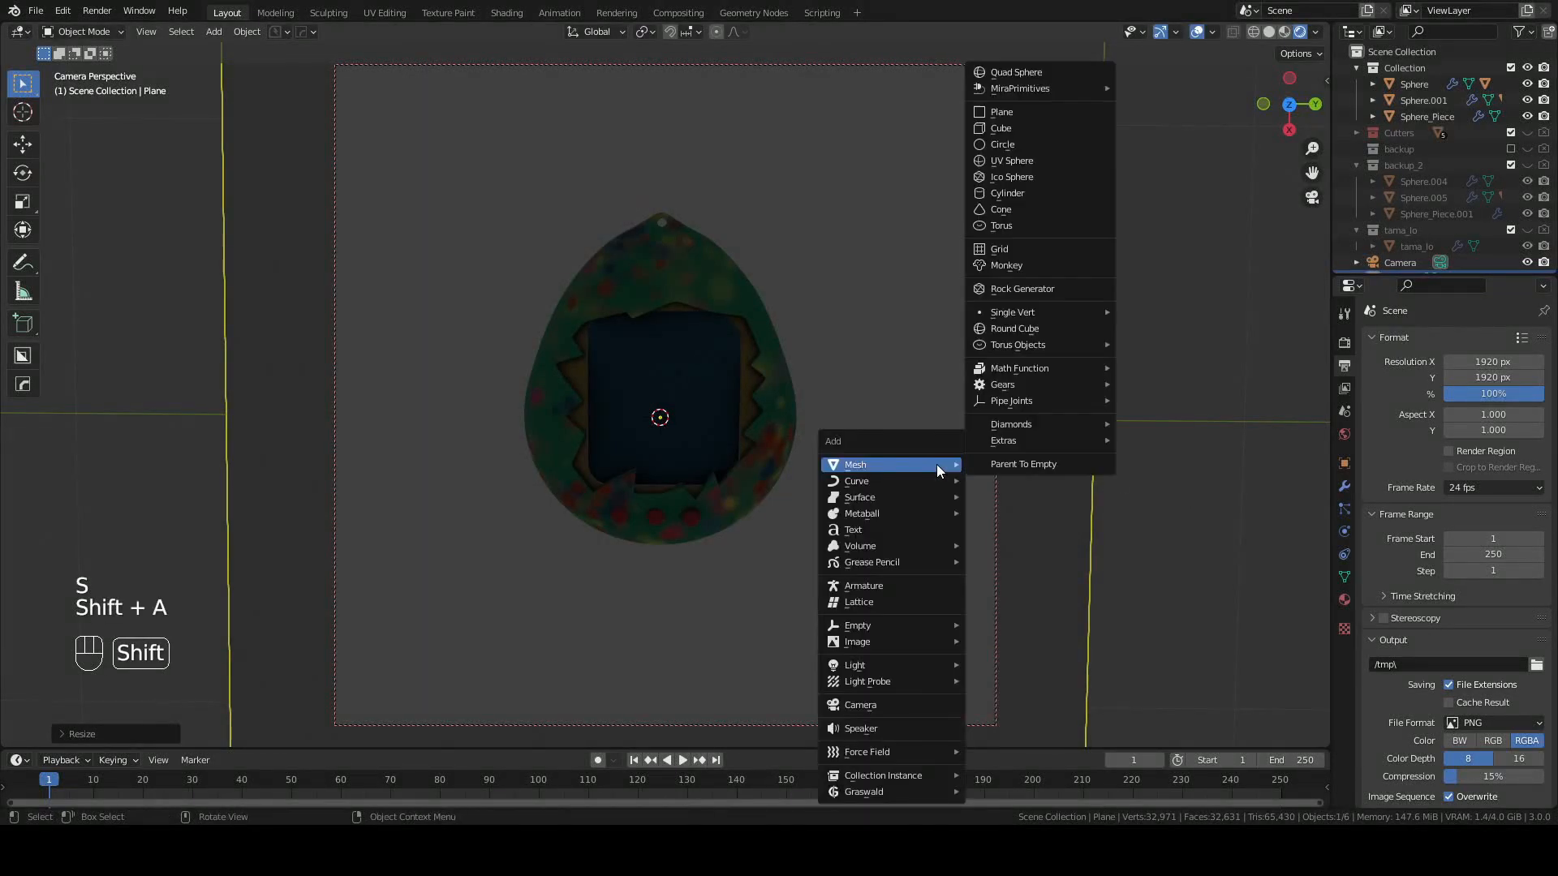
{"action": "mouse_move", "coordinate": [957, 665]}
{"action": "left_click", "coordinate": [994, 717]}
{"action": "key", "text": "g"}
{"action": "key", "text": "Escape"}
{"action": "key", "text": "KP_0"}
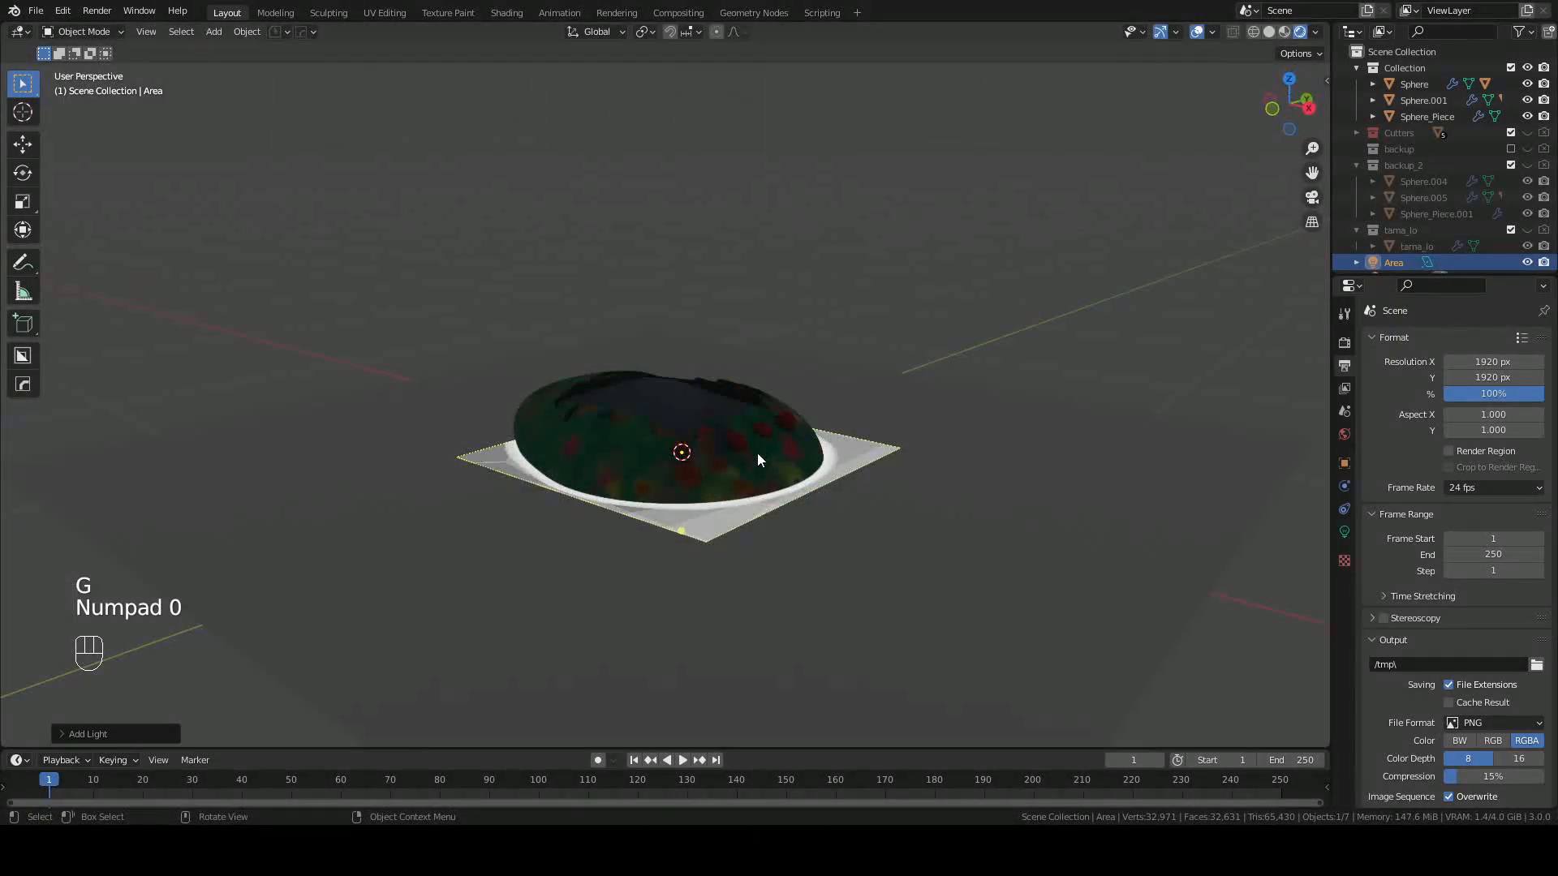
{"action": "key", "text": "g"}
{"action": "key", "text": "z"}
{"action": "left_click", "coordinate": [816, 529]}
Lower the plane along Z so it forms a ground surface beneath the egg.
{"action": "left_click", "coordinate": [822, 584]}
{"action": "key", "text": "g"}
{"action": "key", "text": "z"}
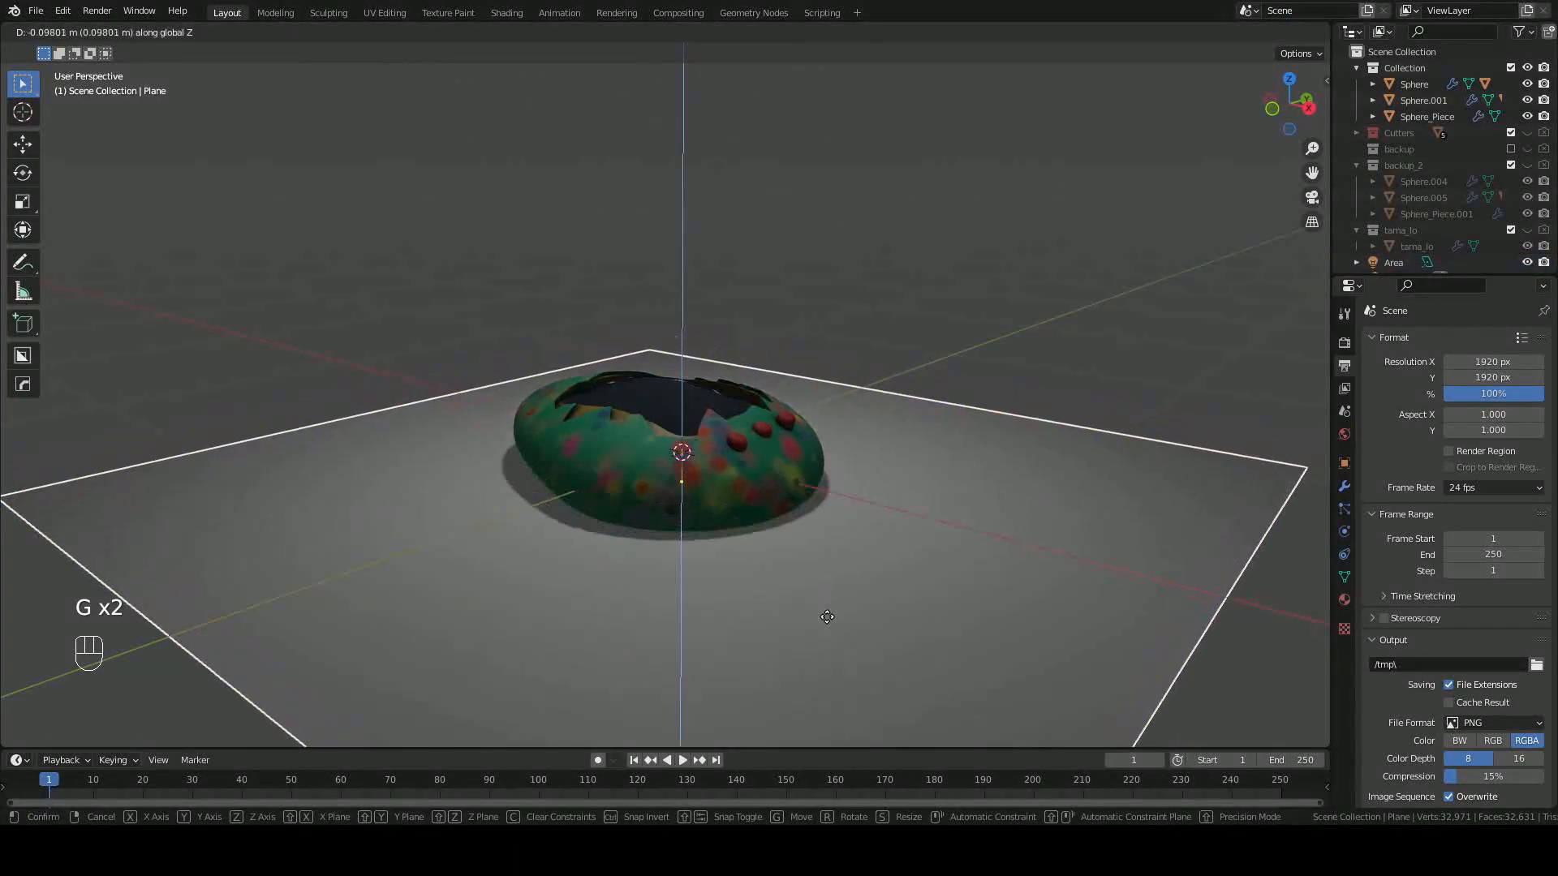
{"action": "left_click", "coordinate": [844, 609]}
{"action": "middle_click_drag", "start_coordinate": [844, 608], "coordinate": [766, 526]}
{"action": "scroll", "coordinate": [766, 525], "scroll_direction": "down", "scroll_amount": 3}
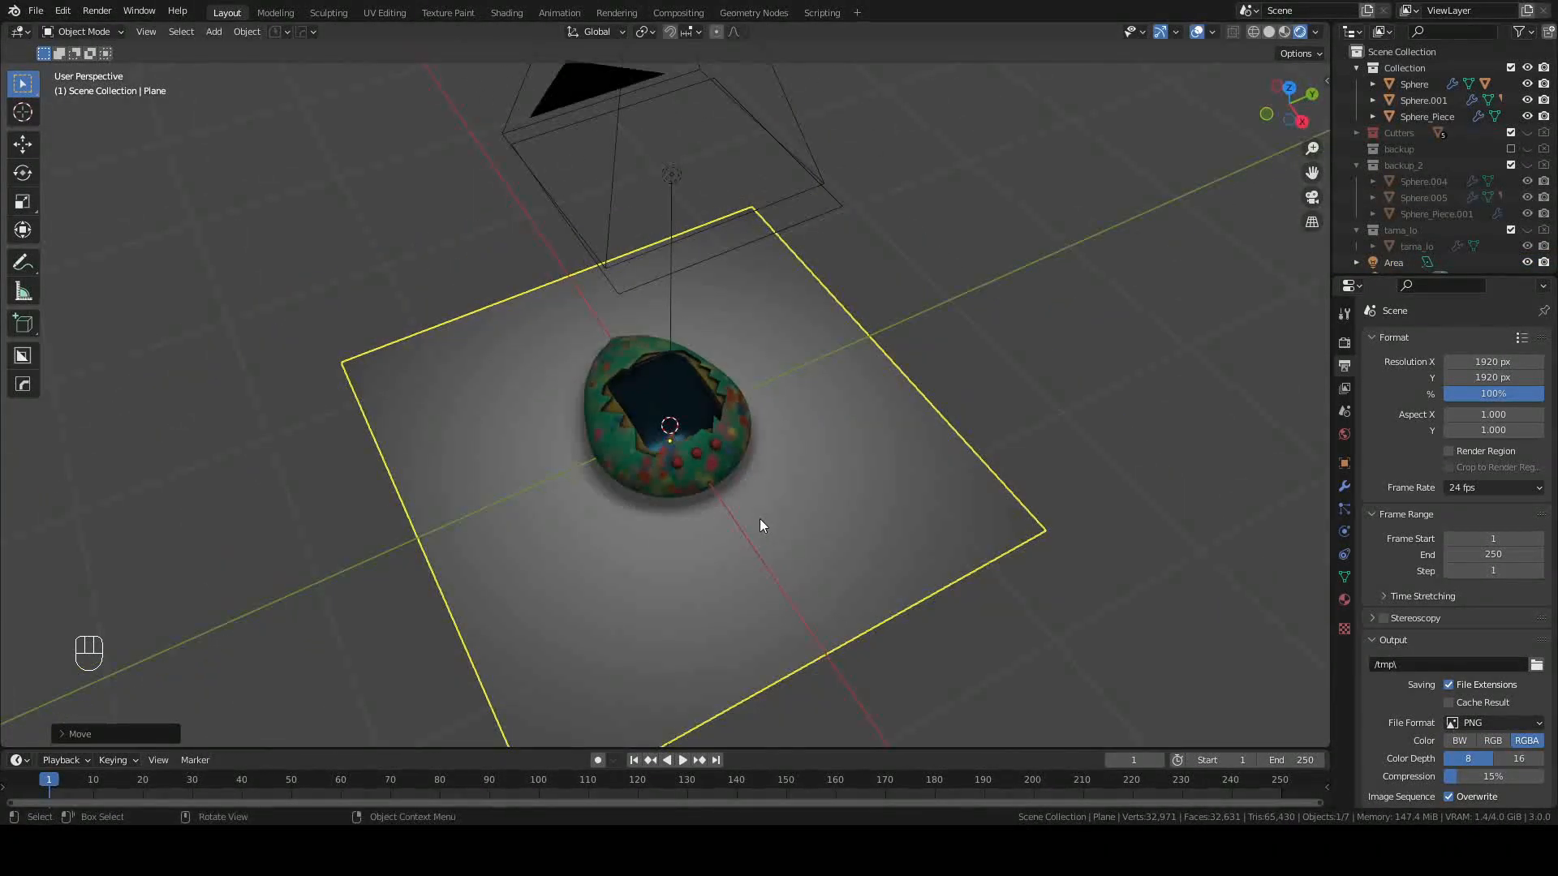
Raise the area light much higher above the egg and set its power to 1500 W.
{"action": "left_click", "coordinate": [677, 286]}
{"action": "key", "text": "g"}
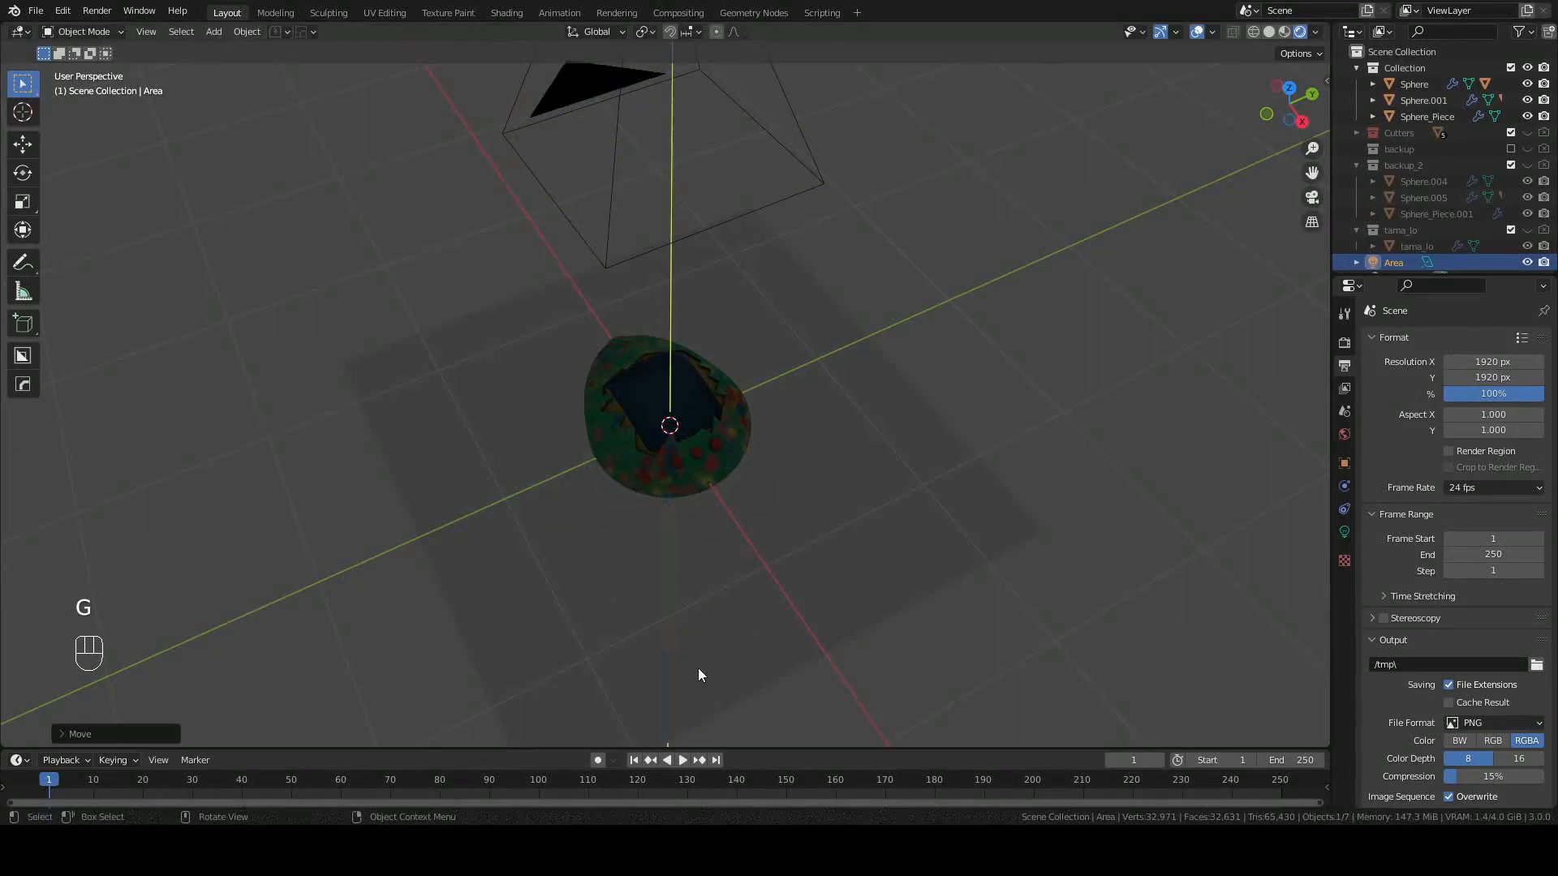
{"action": "left_click", "coordinate": [1343, 532]}
{"action": "type", "text": "1000"}
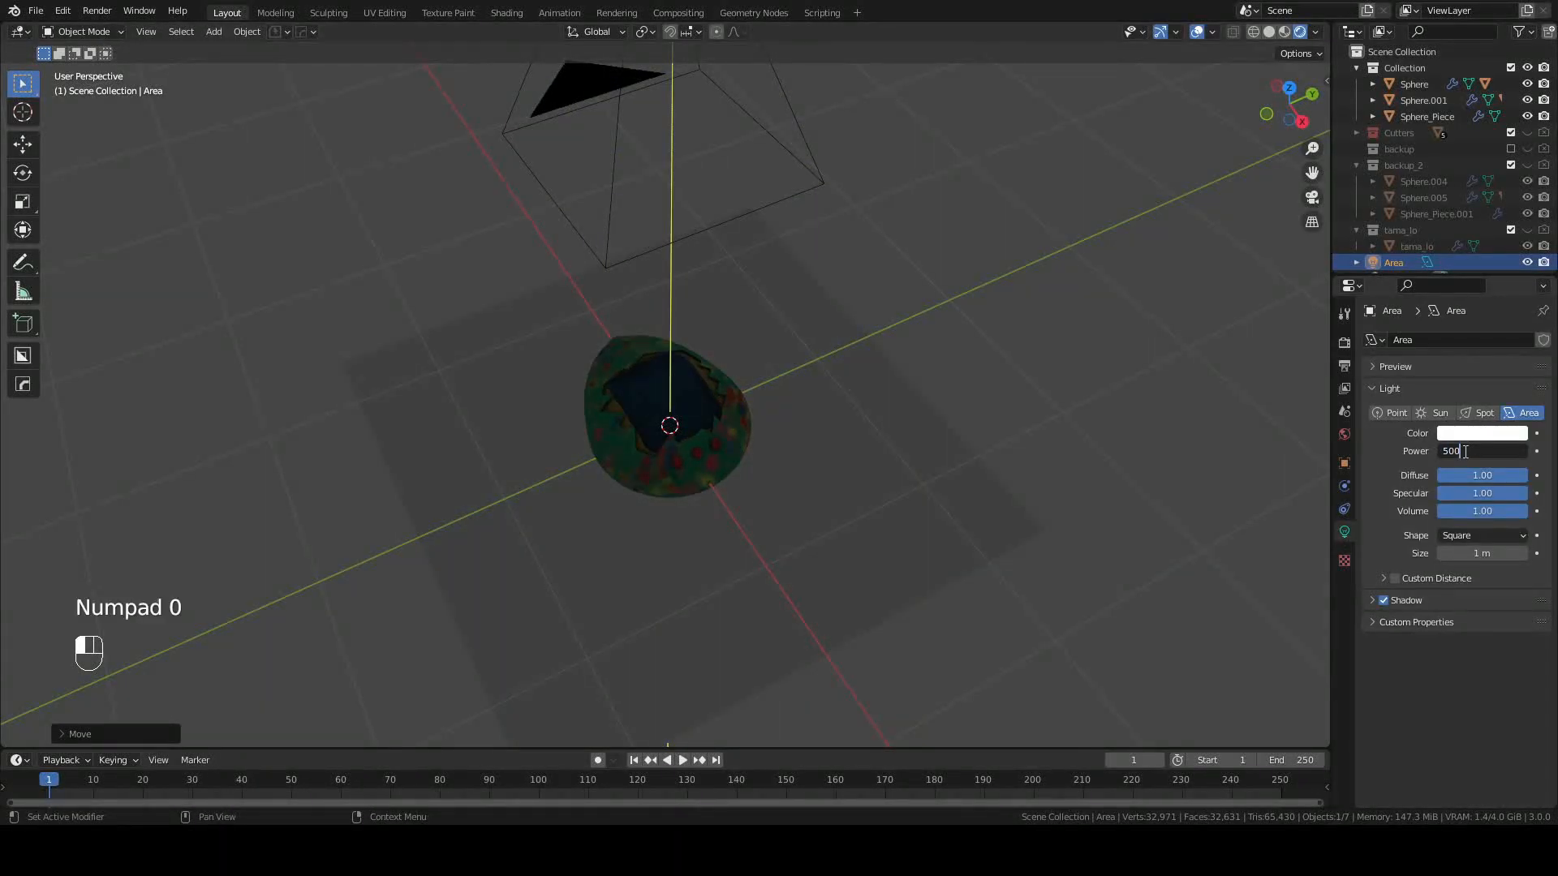
{"action": "key", "text": "Return"}
{"action": "type", "text": "2000"}
{"action": "key", "text": "Return"}
{"action": "left_click", "coordinate": [1475, 453]}
{"action": "type", "text": "1500"}
{"action": "key", "text": "Return"}
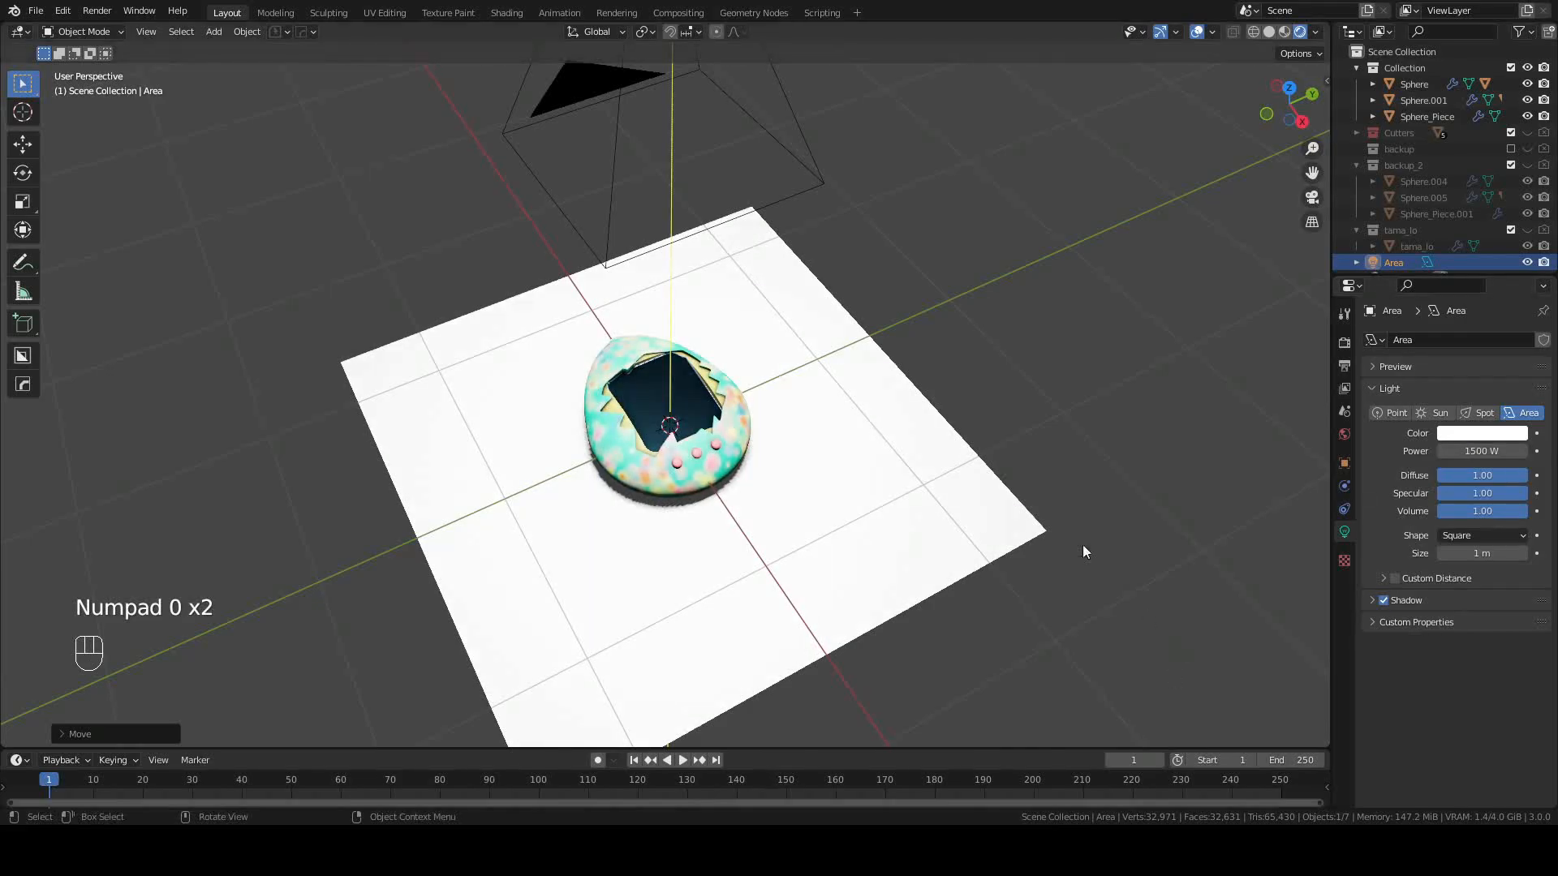
Reposition the area light above the egg, adjusting its height.
{"action": "scroll", "coordinate": [722, 291], "scroll_direction": "down", "scroll_amount": 4}
{"action": "key", "text": "g"}
{"action": "left_click", "coordinate": [787, 399]}
Enlarge the ground plane so it fills the whole square frame and return to the camera view.
{"action": "left_click", "coordinate": [783, 440]}
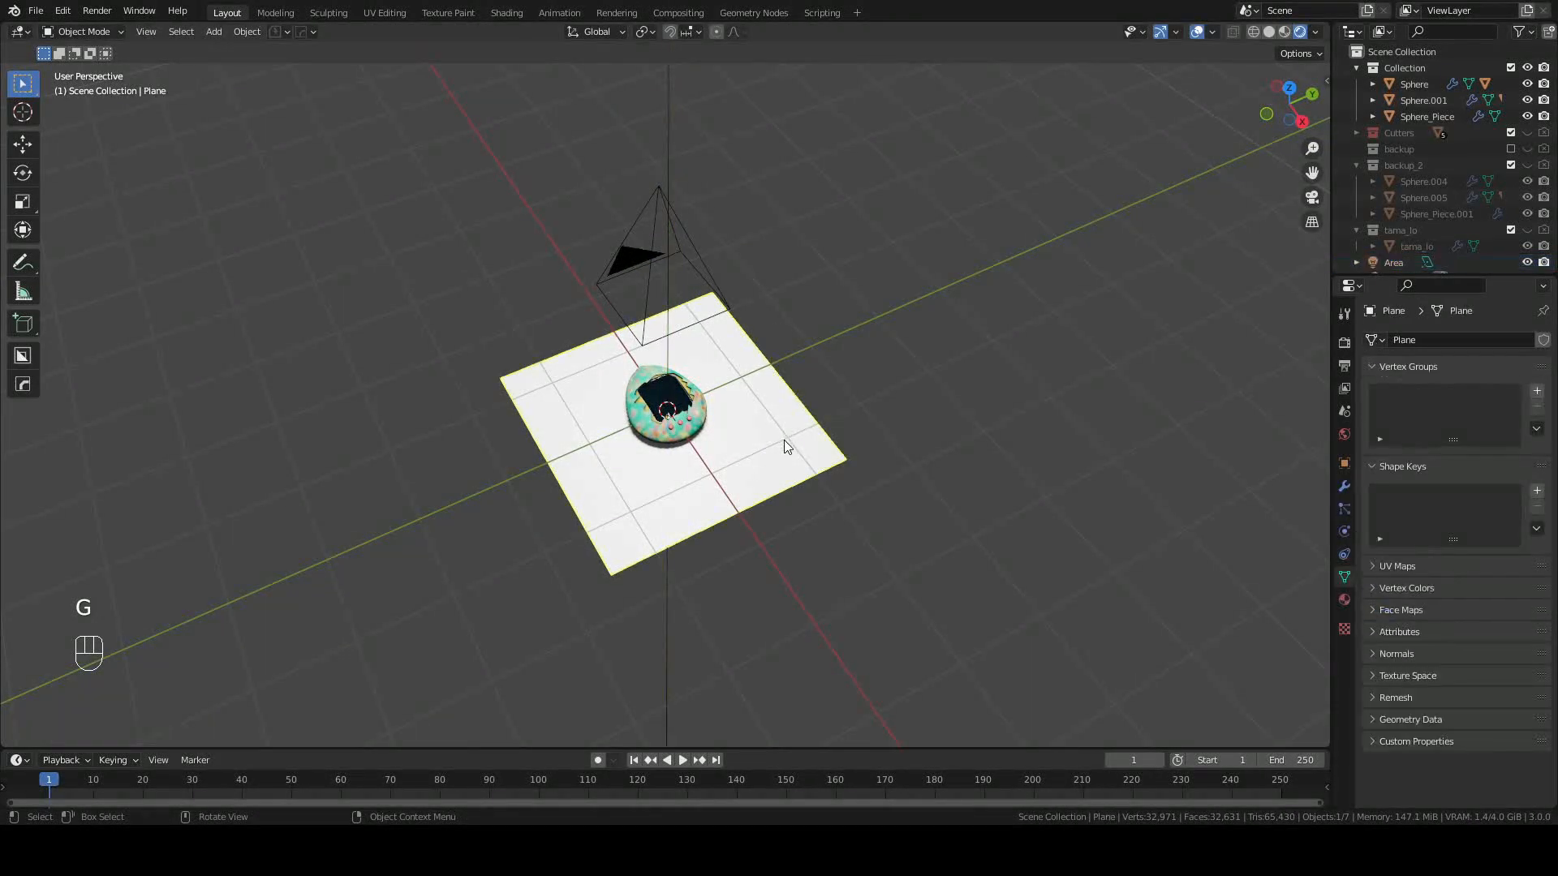
{"action": "key", "text": "s"}
{"action": "left_click", "coordinate": [813, 452]}
{"action": "scroll", "coordinate": [813, 451], "scroll_direction": "down", "scroll_amount": 2}
{"action": "key", "text": "KP_0"}
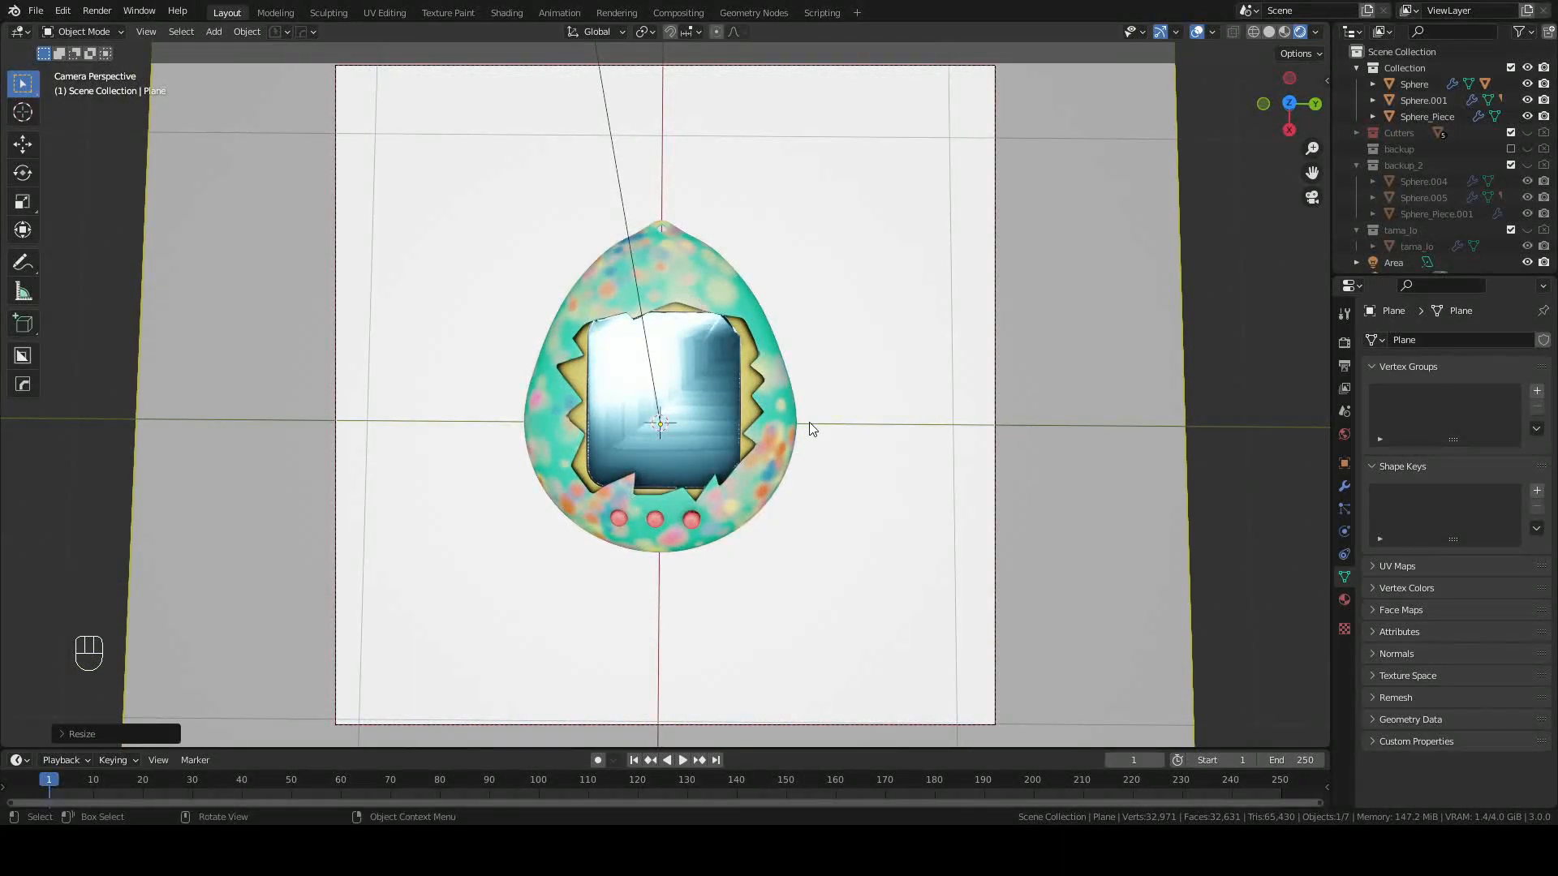
Set the area light's power to 500 W.
{"action": "left_click", "coordinate": [619, 182]}
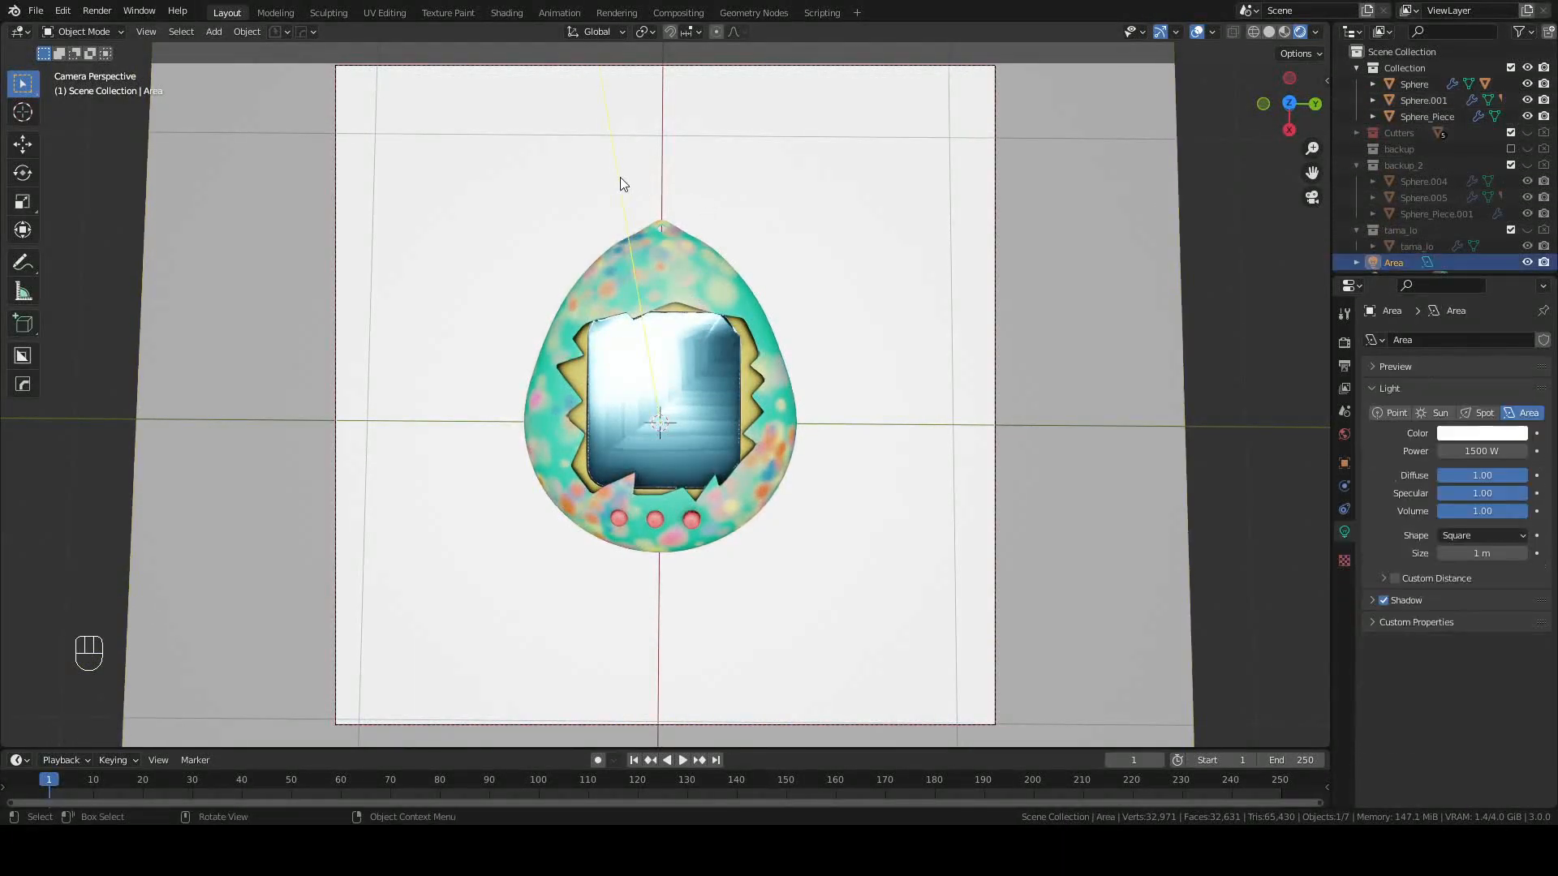
{"action": "left_click", "coordinate": [1482, 451]}
{"action": "type", "text": "500"}
Adjust the area light's height along Z outside the camera view and check the lighting through the camera.
{"action": "middle_click_drag", "start_coordinate": [1083, 448], "coordinate": [785, 267]}
{"action": "scroll", "coordinate": [1057, 480], "scroll_direction": "up", "scroll_amount": 2}
{"action": "scroll", "coordinate": [1038, 464], "scroll_direction": "down", "scroll_amount": 1}
{"action": "scroll", "coordinate": [1040, 468], "scroll_direction": "up", "scroll_amount": 2}
{"action": "key", "text": "KP_0"}
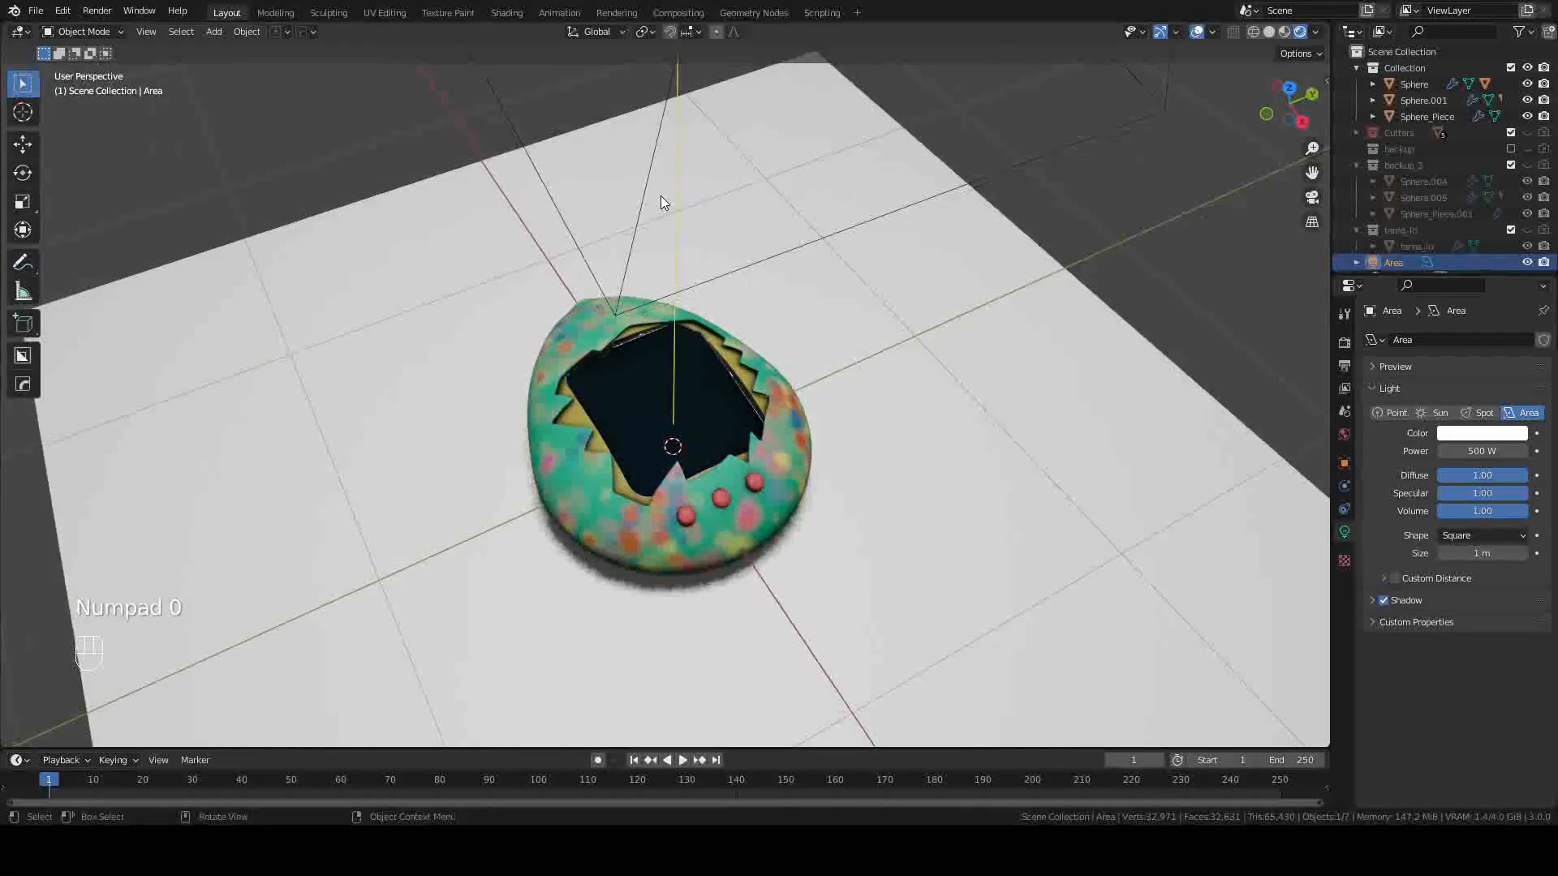
{"action": "key", "text": "g"}
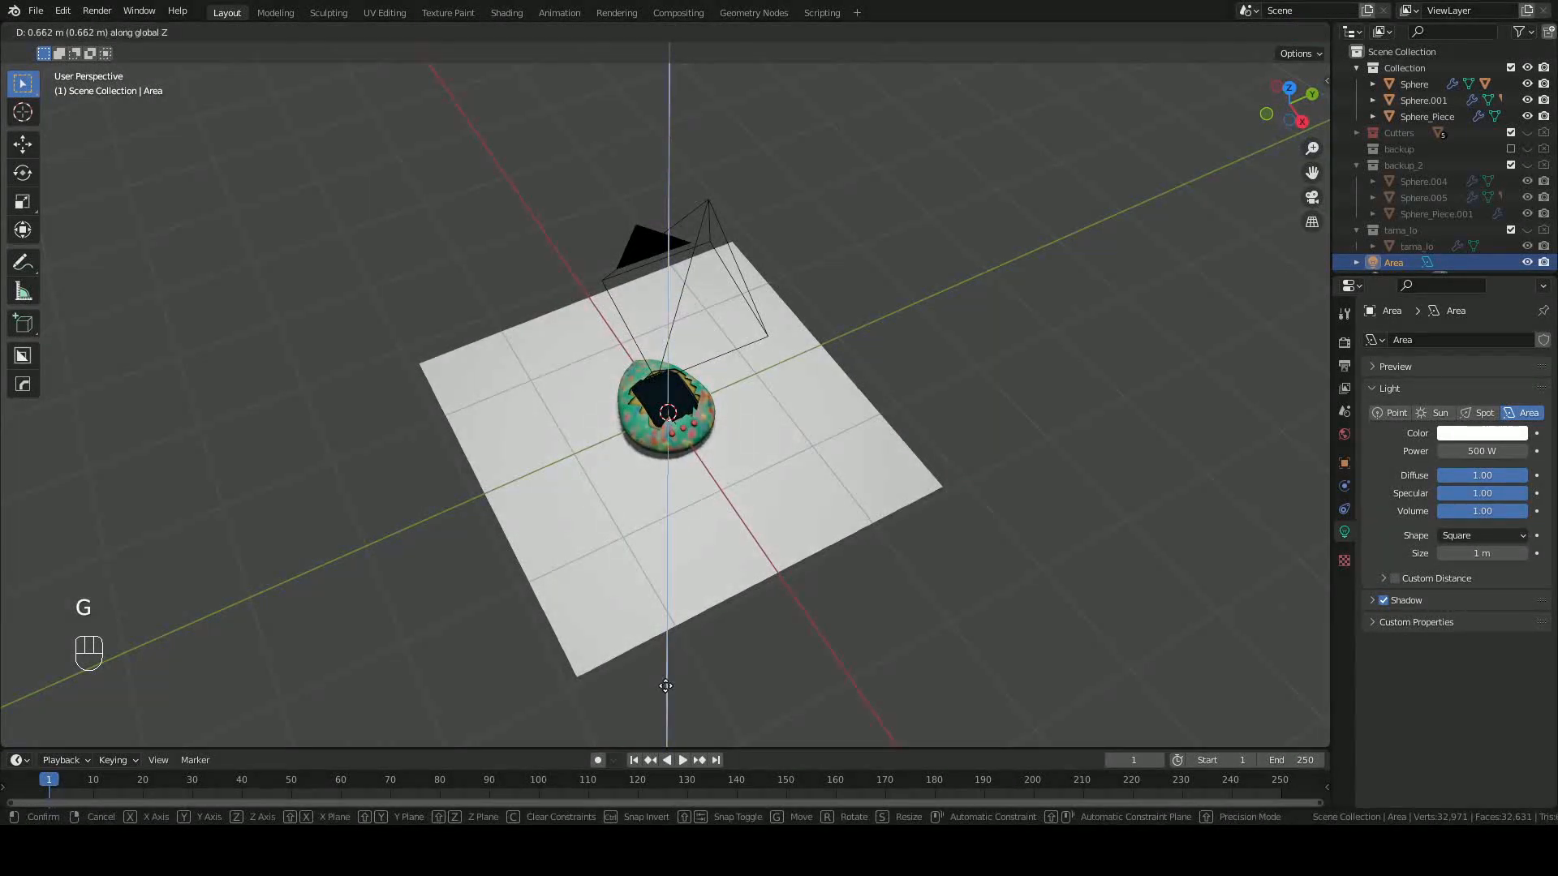
{"action": "left_click", "coordinate": [717, 189]}
{"action": "key", "text": "KP_0"}
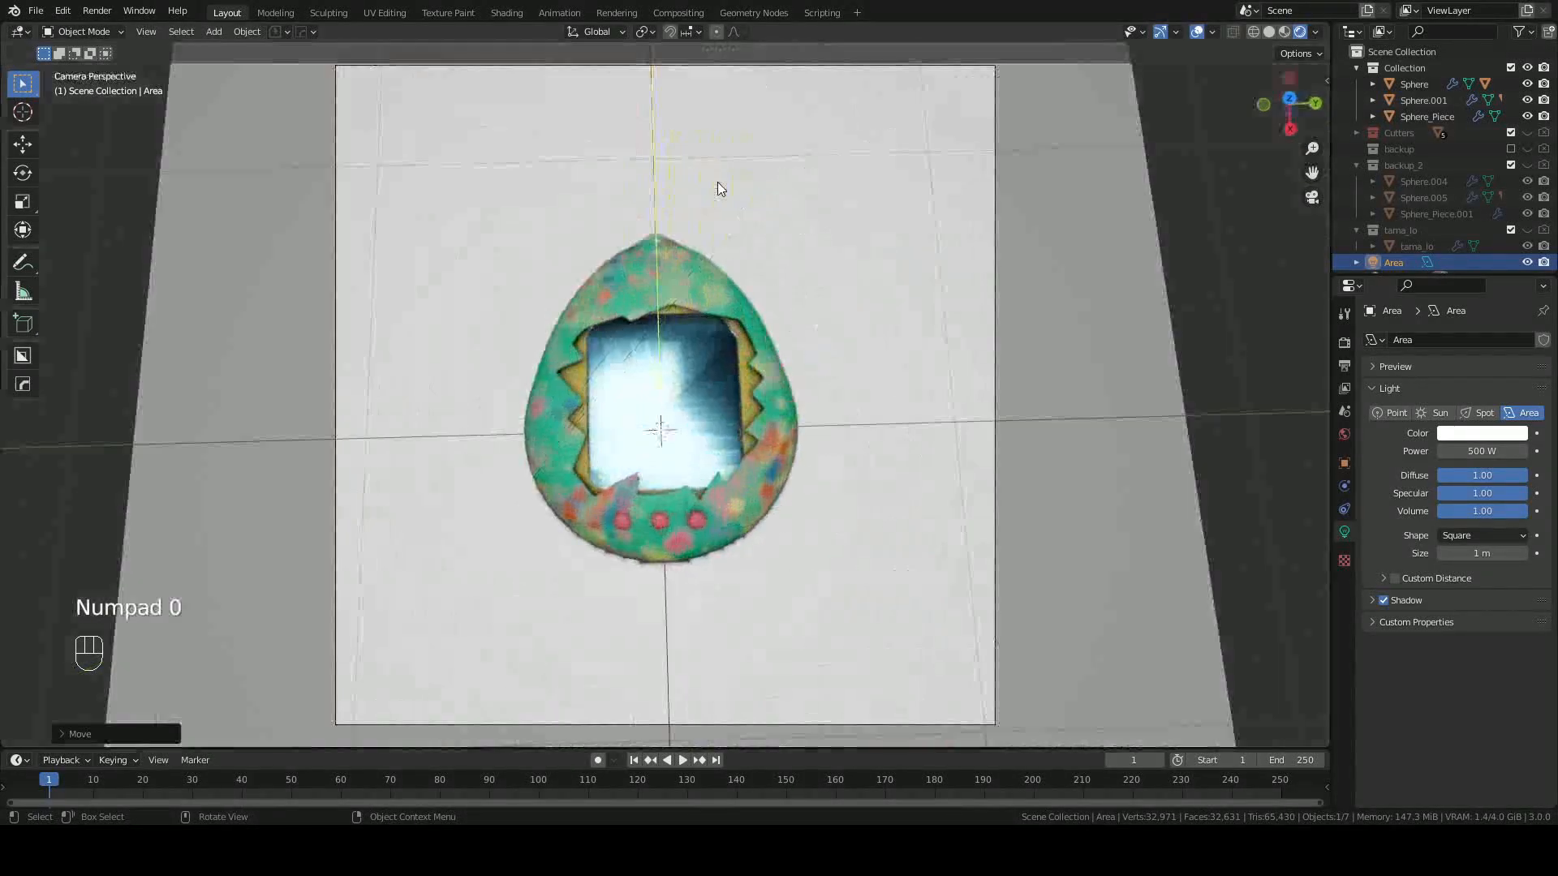
Change the render engine to Cycles and set its device to GPU Compute.
{"action": "left_click", "coordinate": [1344, 342]}
{"action": "left_click", "coordinate": [1467, 341]}
{"action": "left_click", "coordinate": [1487, 385]}
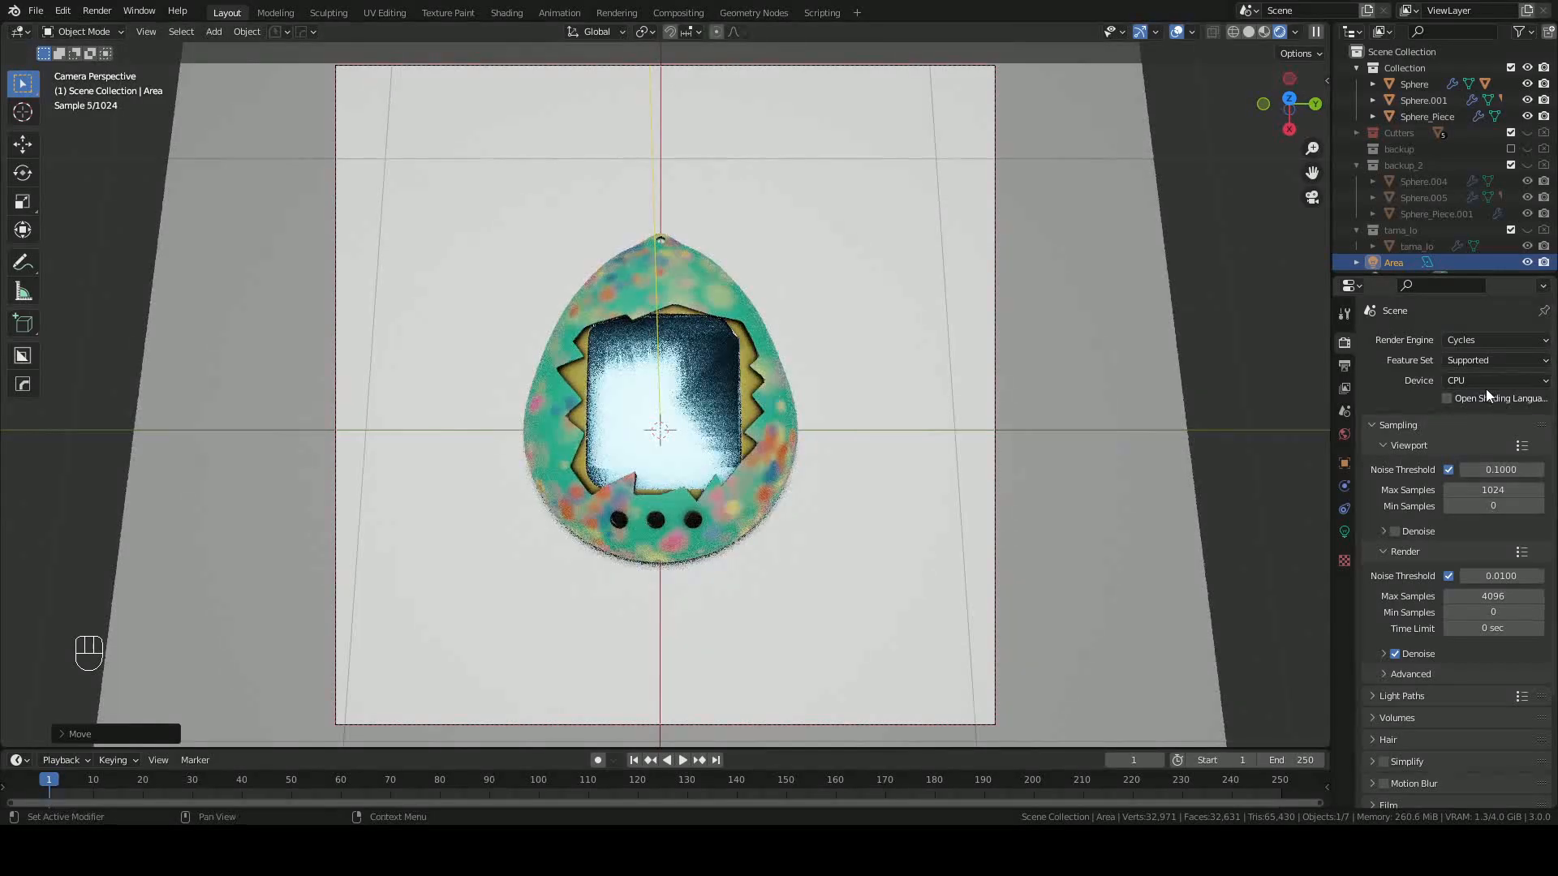
{"action": "left_click", "coordinate": [1470, 416]}
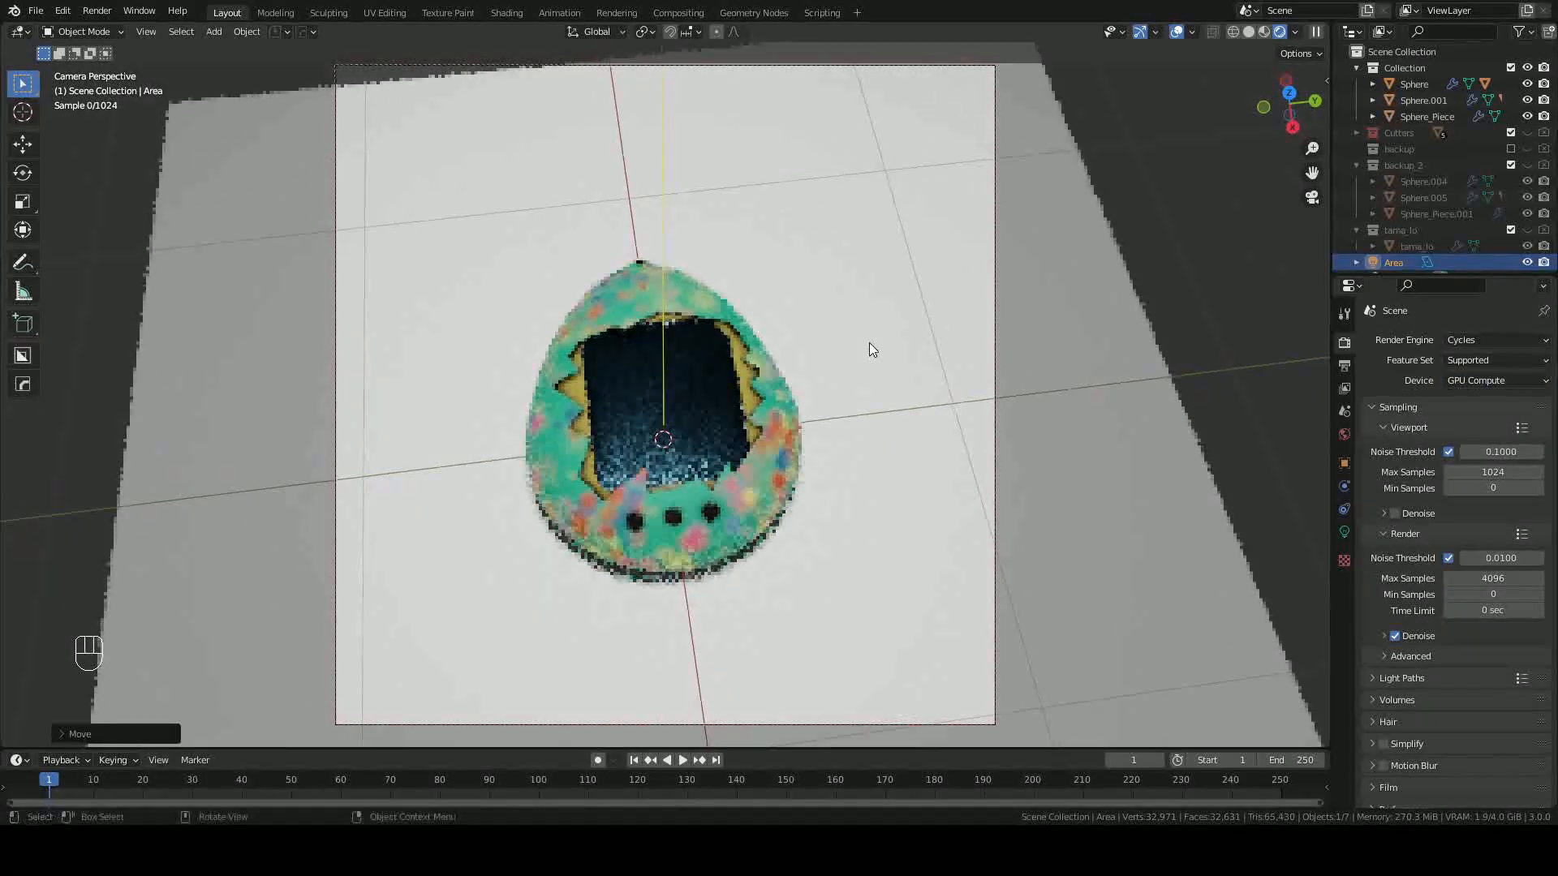
Scale the ground plane up further so its edges lie well outside the camera frame.
{"action": "left_click", "coordinate": [1093, 475]}
{"action": "key", "text": "s"}
{"action": "left_click", "coordinate": [1249, 525]}
Give the ground plane a new material with a blue base color and re-aim the camera at the egg.
{"action": "left_click", "coordinate": [1345, 600]}
{"action": "left_click", "coordinate": [1374, 408]}
{"action": "left_click", "coordinate": [1442, 410]}
{"action": "left_click", "coordinate": [1472, 551]}
{"action": "left_click_drag", "start_coordinate": [1449, 424], "coordinate": [1476, 350]}
{"action": "middle_click_drag", "start_coordinate": [900, 372], "coordinate": [1054, 407]}
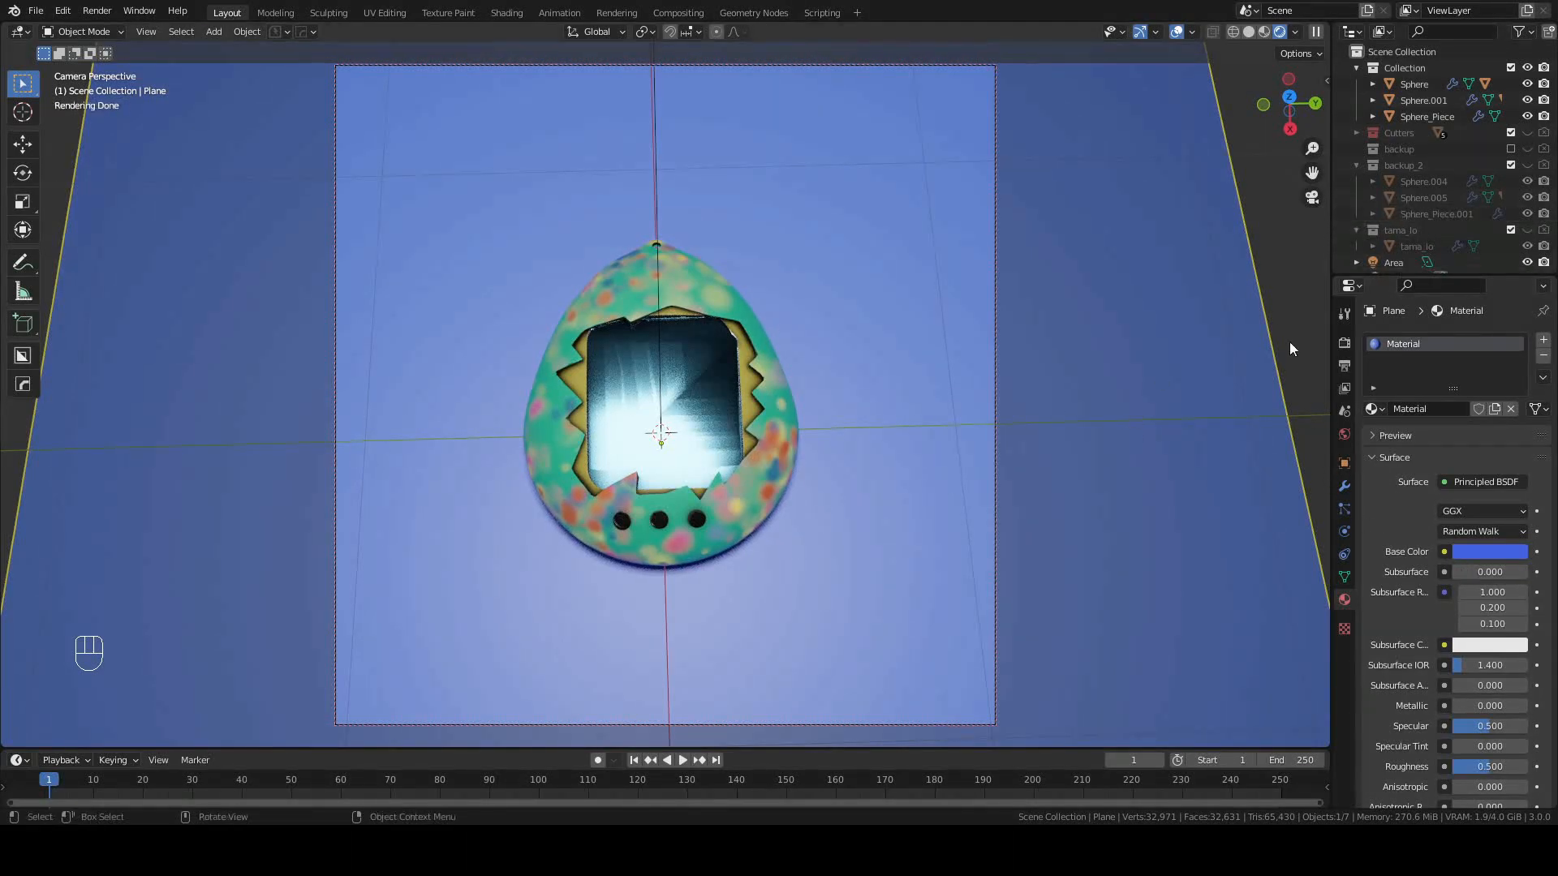
Select the three round buttons in wireframe shading and enable their Camera, Diffuse, Glossy and Transmission ray visibility in rendered view.
{"action": "left_click", "coordinate": [1252, 35]}
{"action": "left_click", "coordinate": [623, 522]}
{"action": "left_click", "coordinate": [1279, 33]}
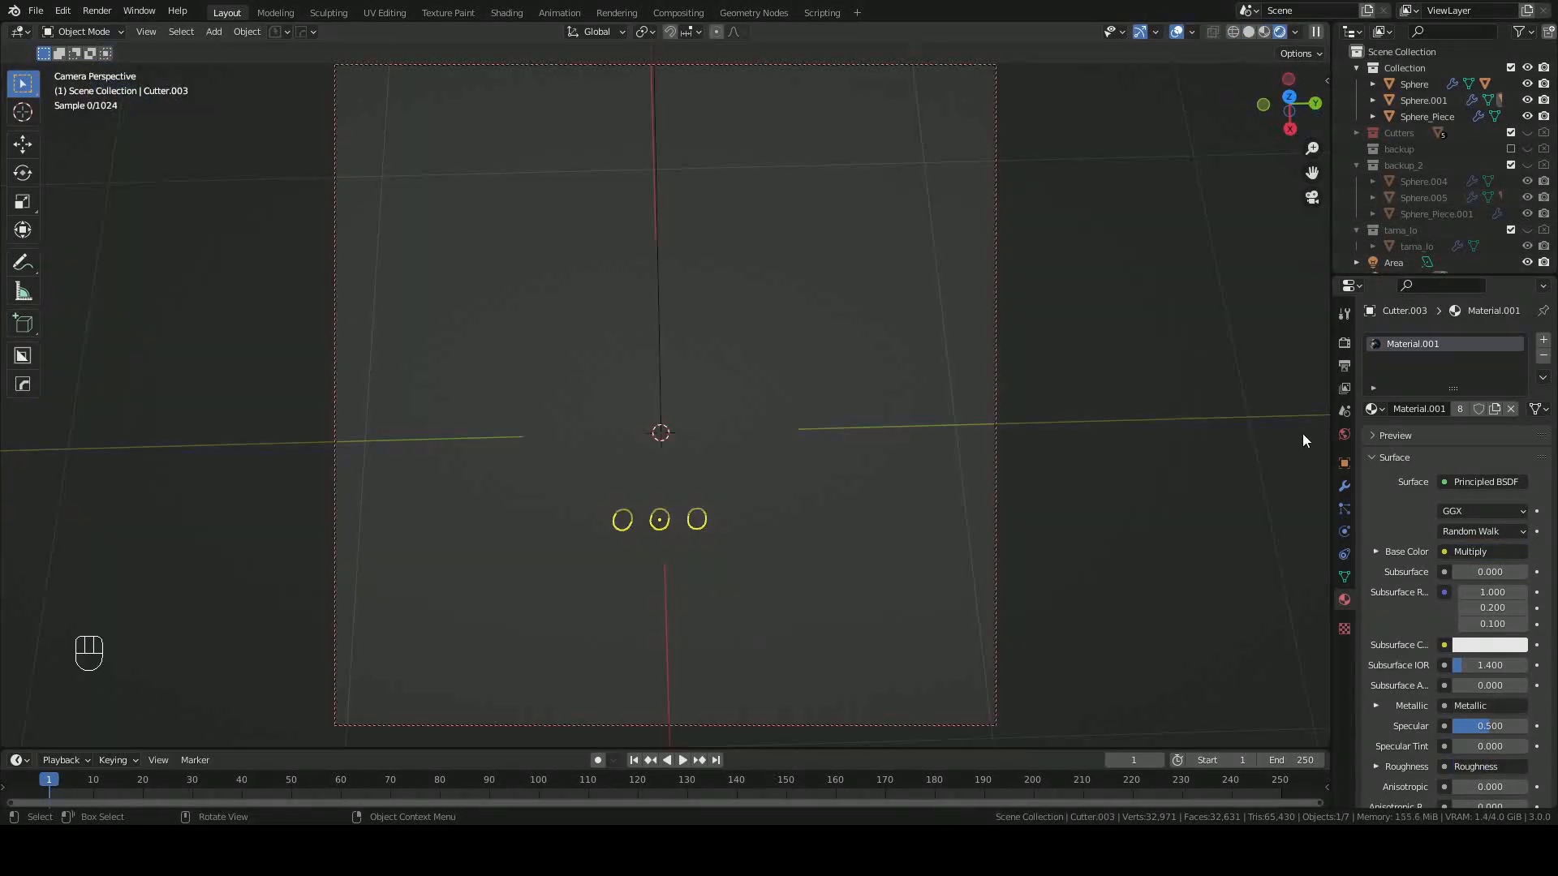
{"action": "left_click", "coordinate": [1344, 463]}
{"action": "left_click", "coordinate": [1395, 727]}
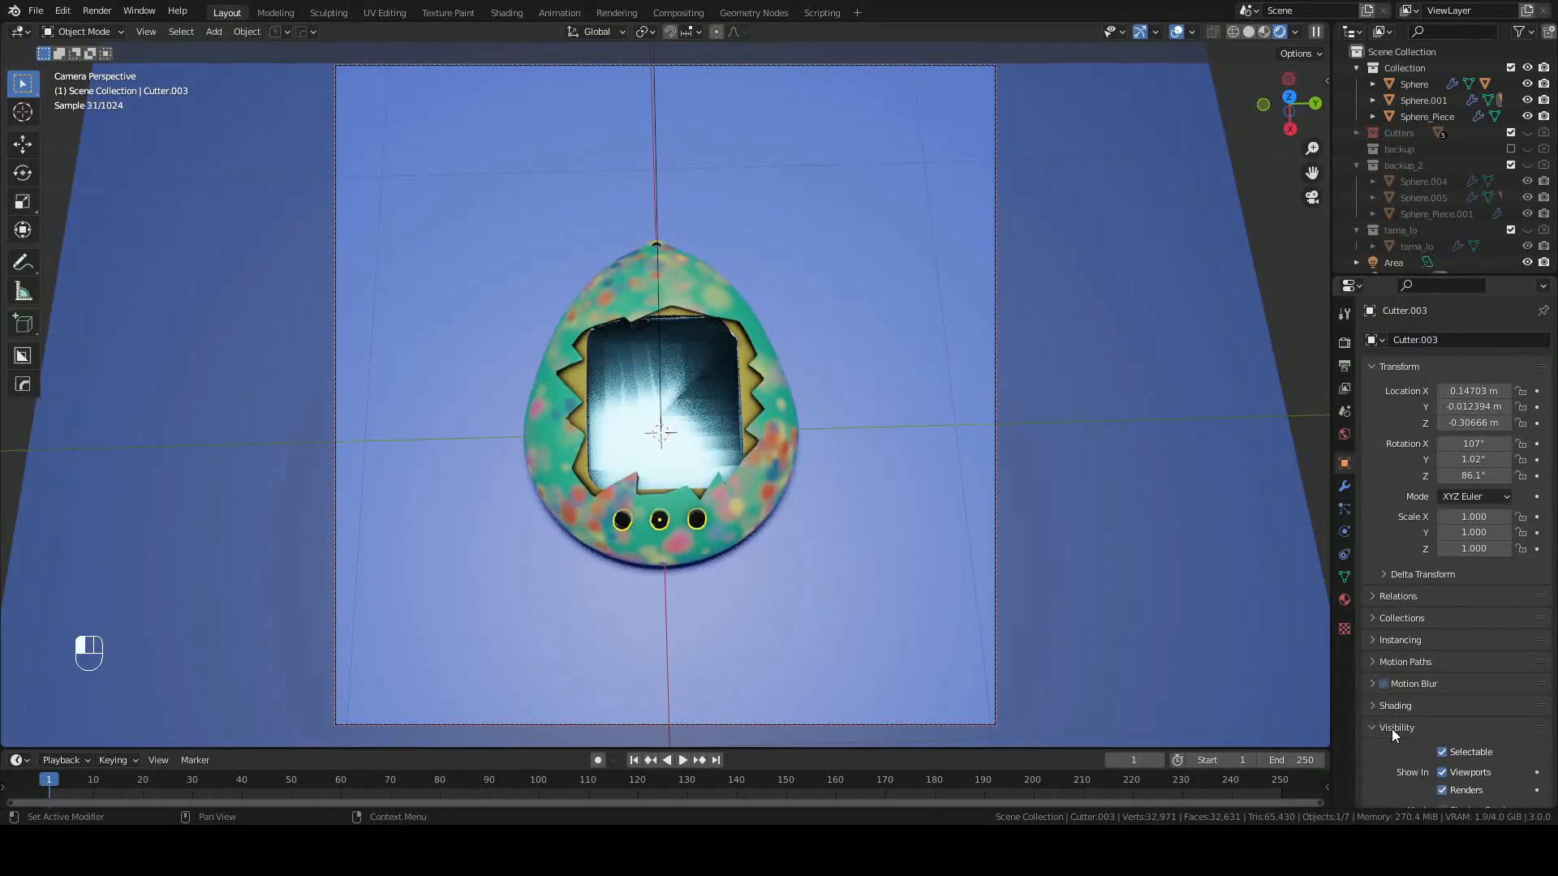
{"action": "scroll", "coordinate": [1440, 723], "scroll_direction": "down", "scroll_amount": 9}
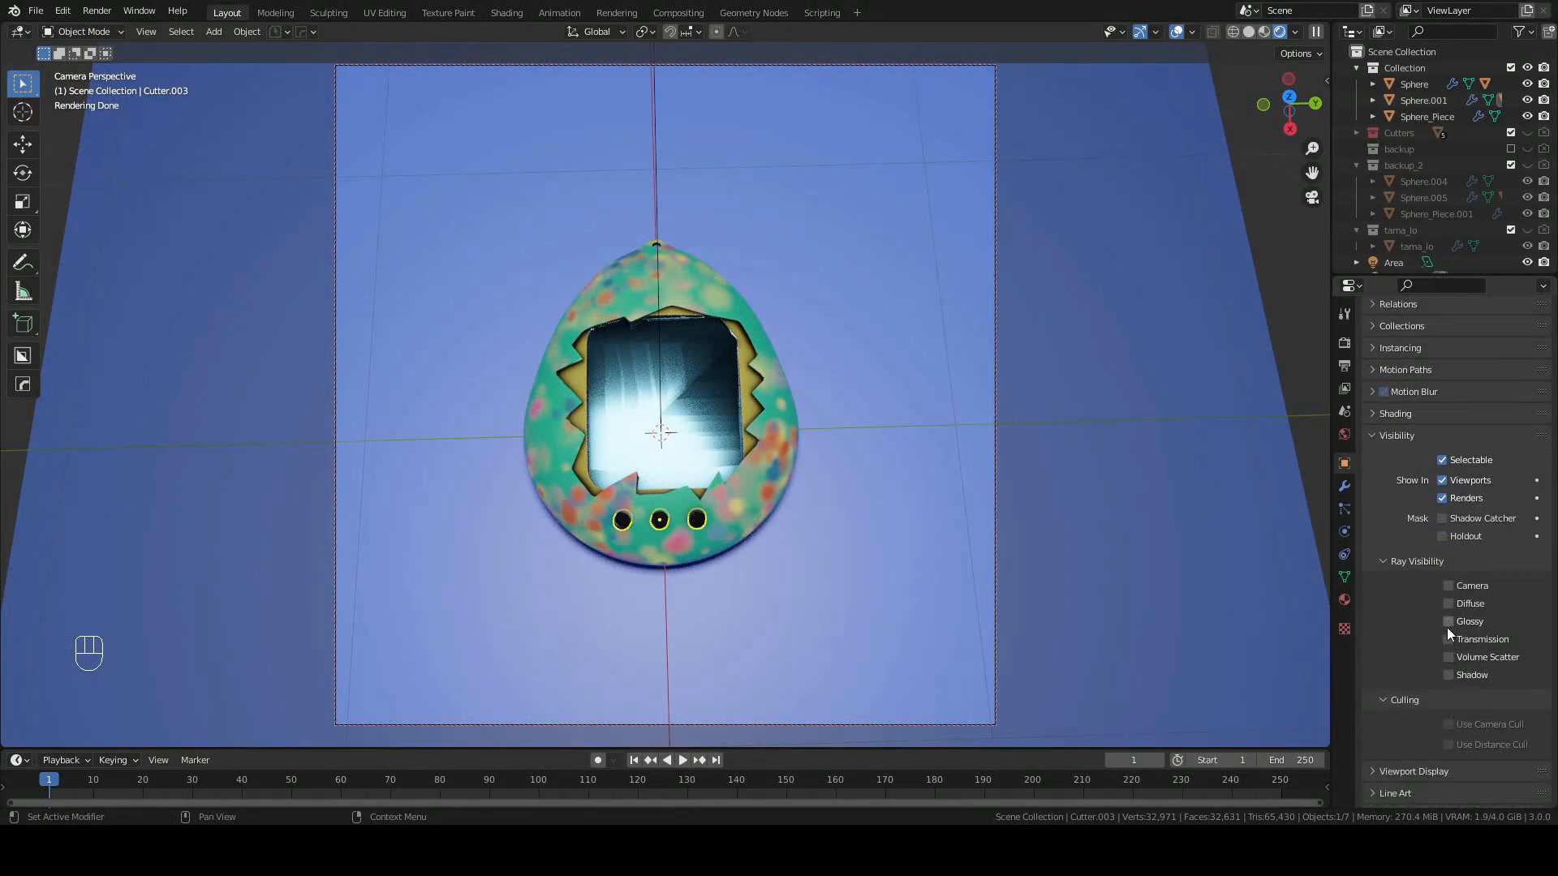
{"action": "left_click", "coordinate": [1448, 586]}
{"action": "left_click", "coordinate": [1448, 604]}
{"action": "left_click", "coordinate": [1448, 621]}
{"action": "left_click", "coordinate": [1448, 639]}
{"action": "middle_click_drag", "start_coordinate": [1201, 519], "coordinate": [1130, 446]}
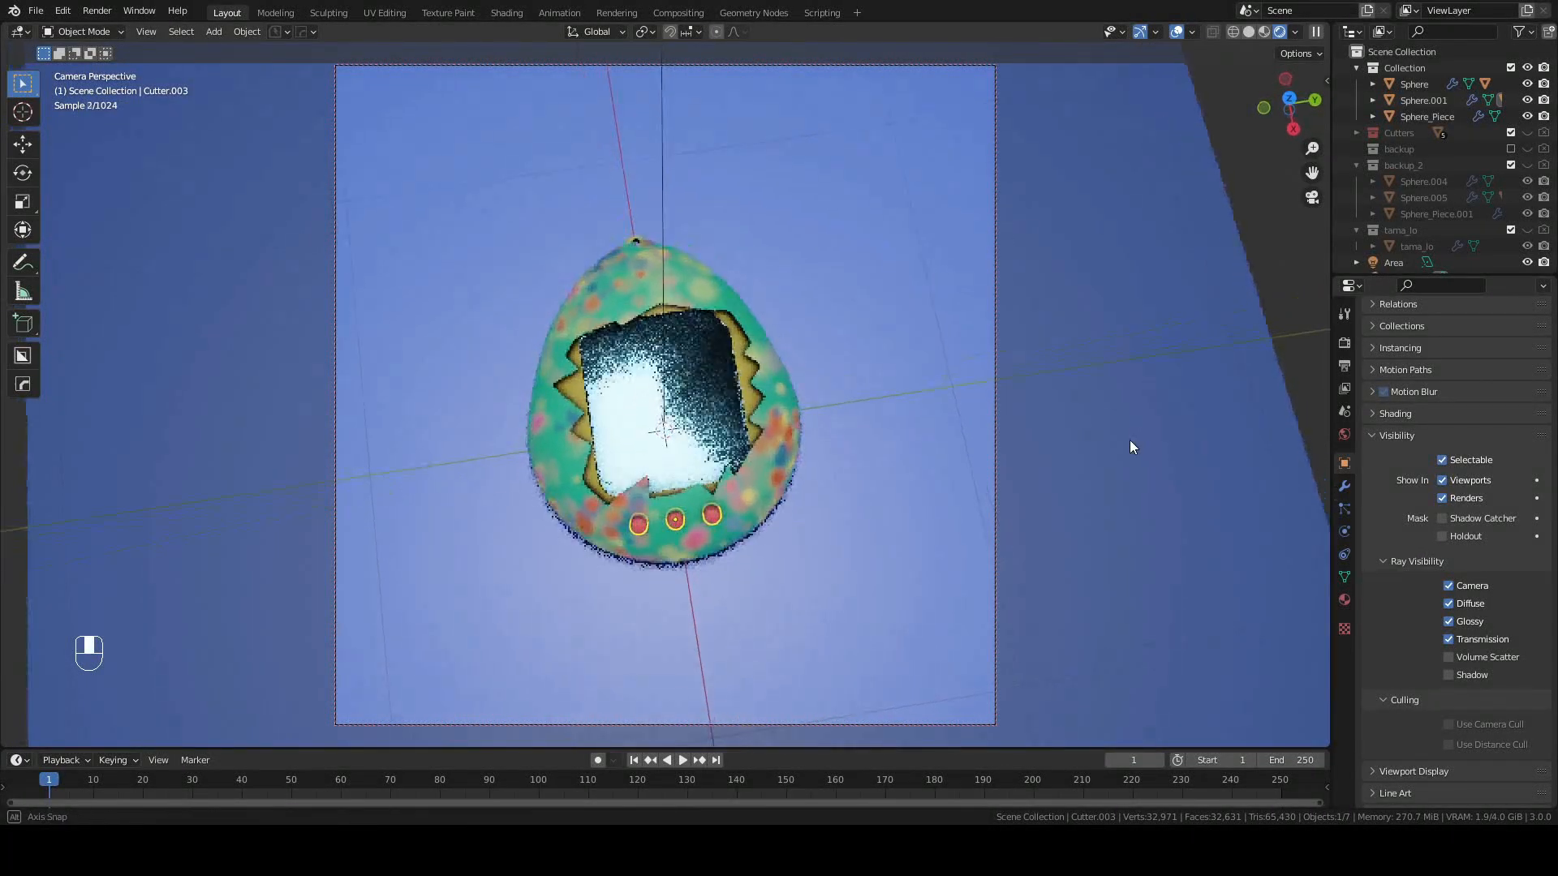
Replace the material of Sphere_Piece with a new one in the Shading workspace and move its Principled BSDF node away from the output.
{"action": "left_click", "coordinate": [684, 406]}
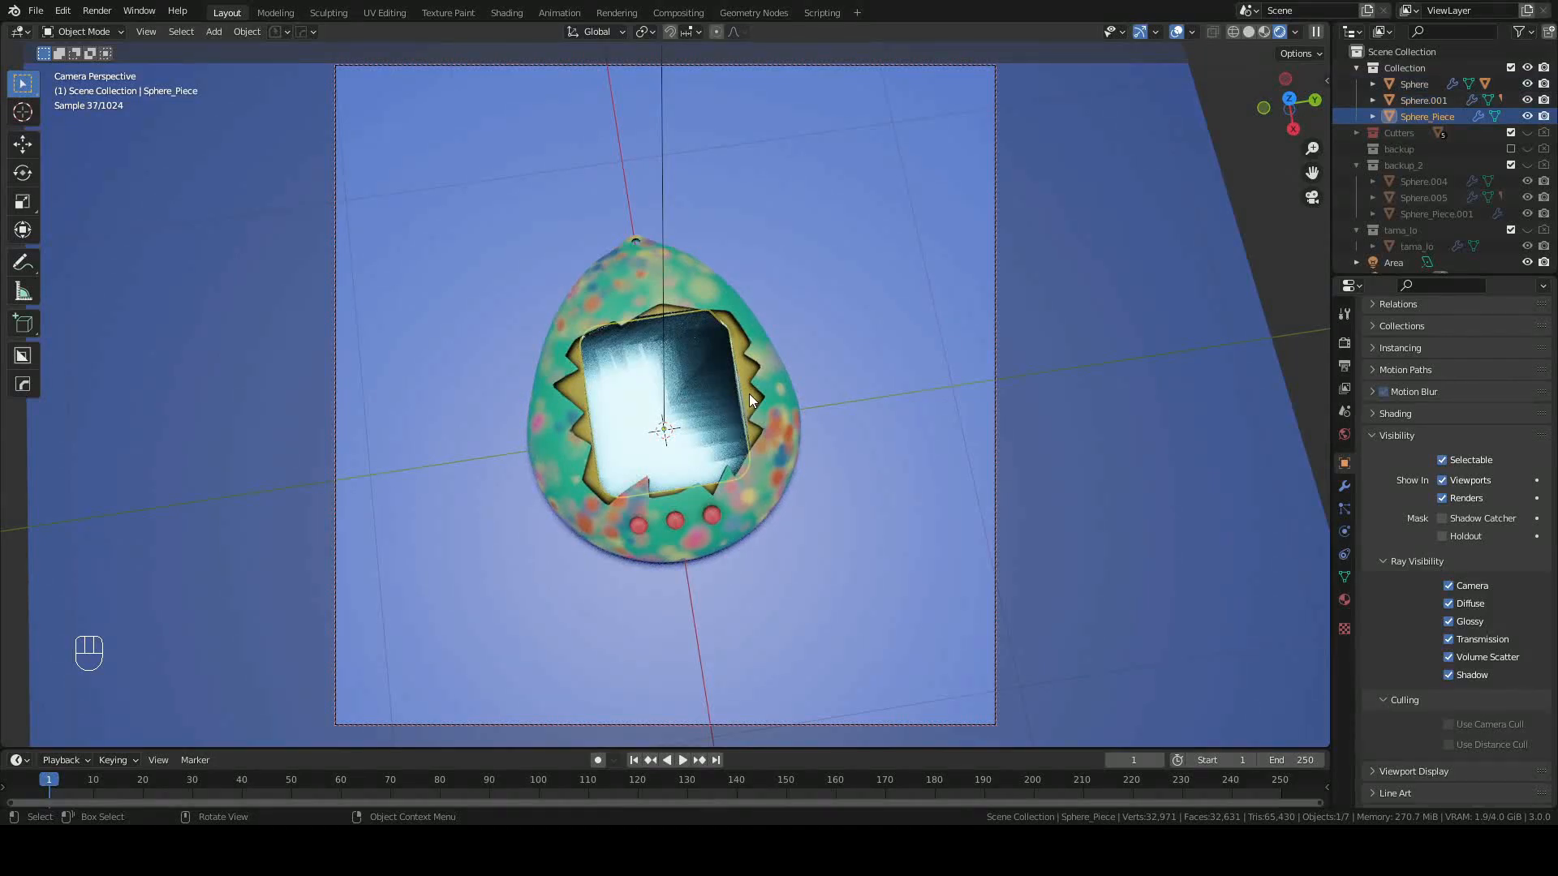
{"action": "left_click", "coordinate": [1345, 599]}
{"action": "scroll", "coordinate": [1457, 410], "scroll_direction": "up", "scroll_amount": 5}
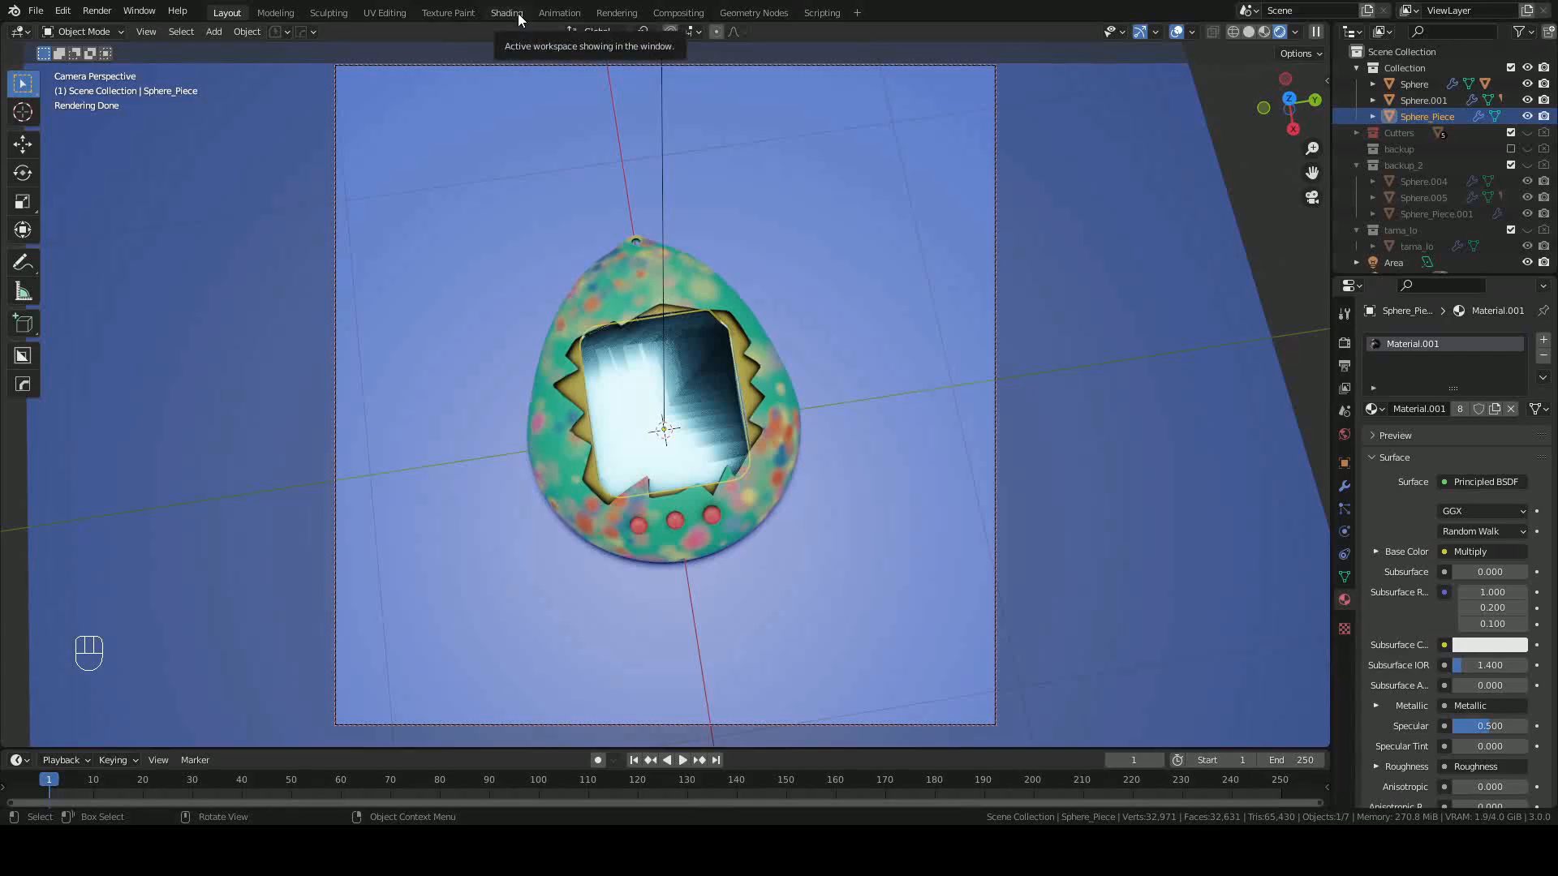
{"action": "left_click", "coordinate": [518, 14]}
{"action": "middle_click_drag", "start_coordinate": [891, 219], "coordinate": [885, 294]}
{"action": "scroll", "coordinate": [618, 412], "scroll_direction": "down", "scroll_amount": 7}
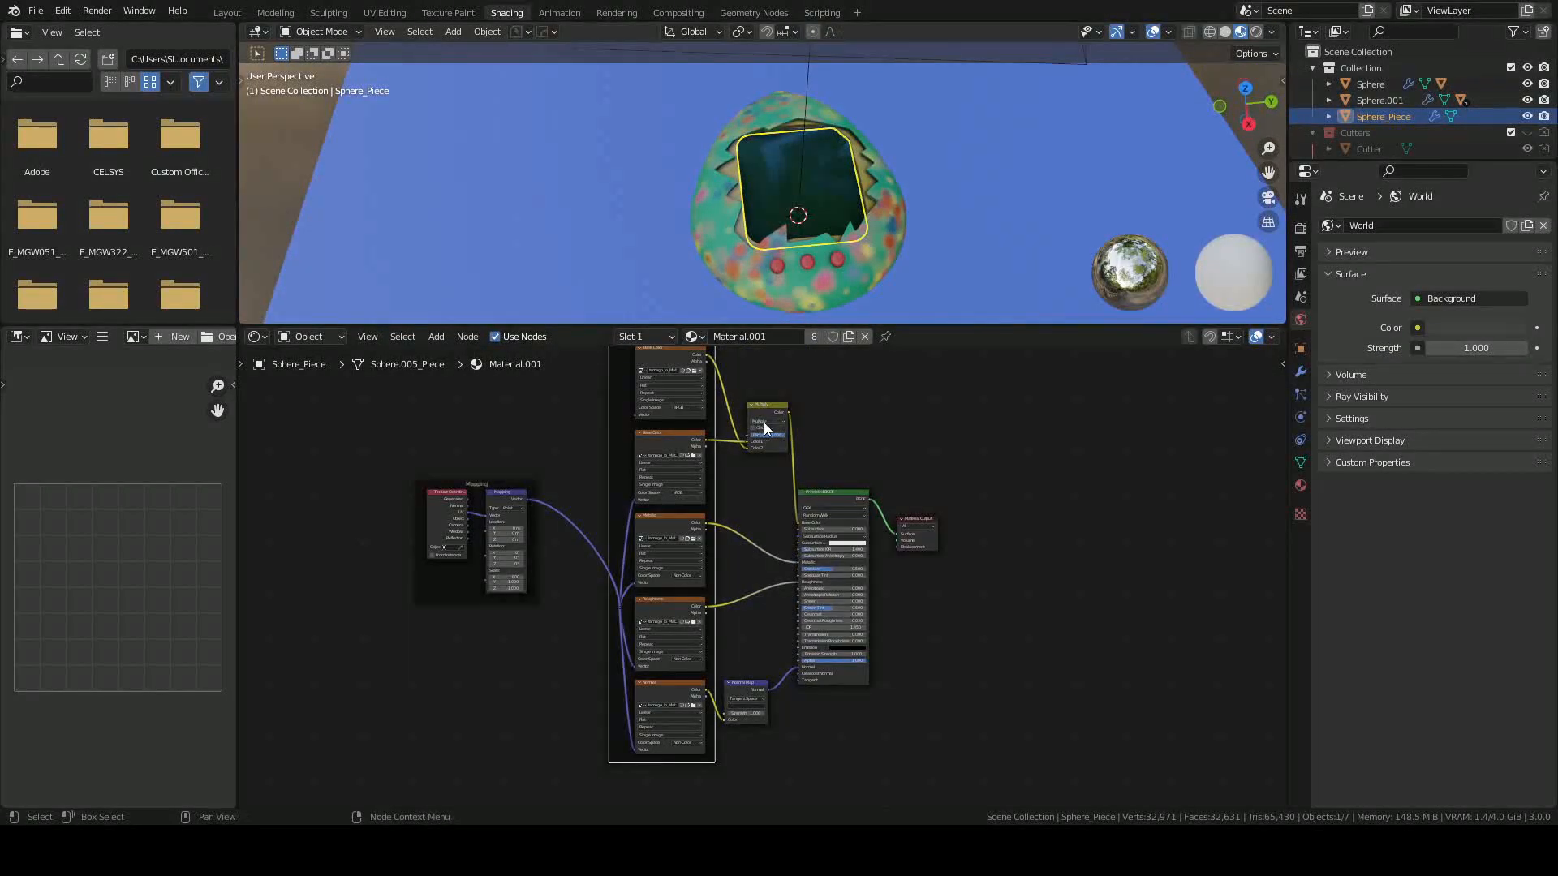
{"action": "left_click", "coordinate": [1301, 485]}
{"action": "left_click", "coordinate": [1501, 266]}
{"action": "left_click", "coordinate": [1453, 300]}
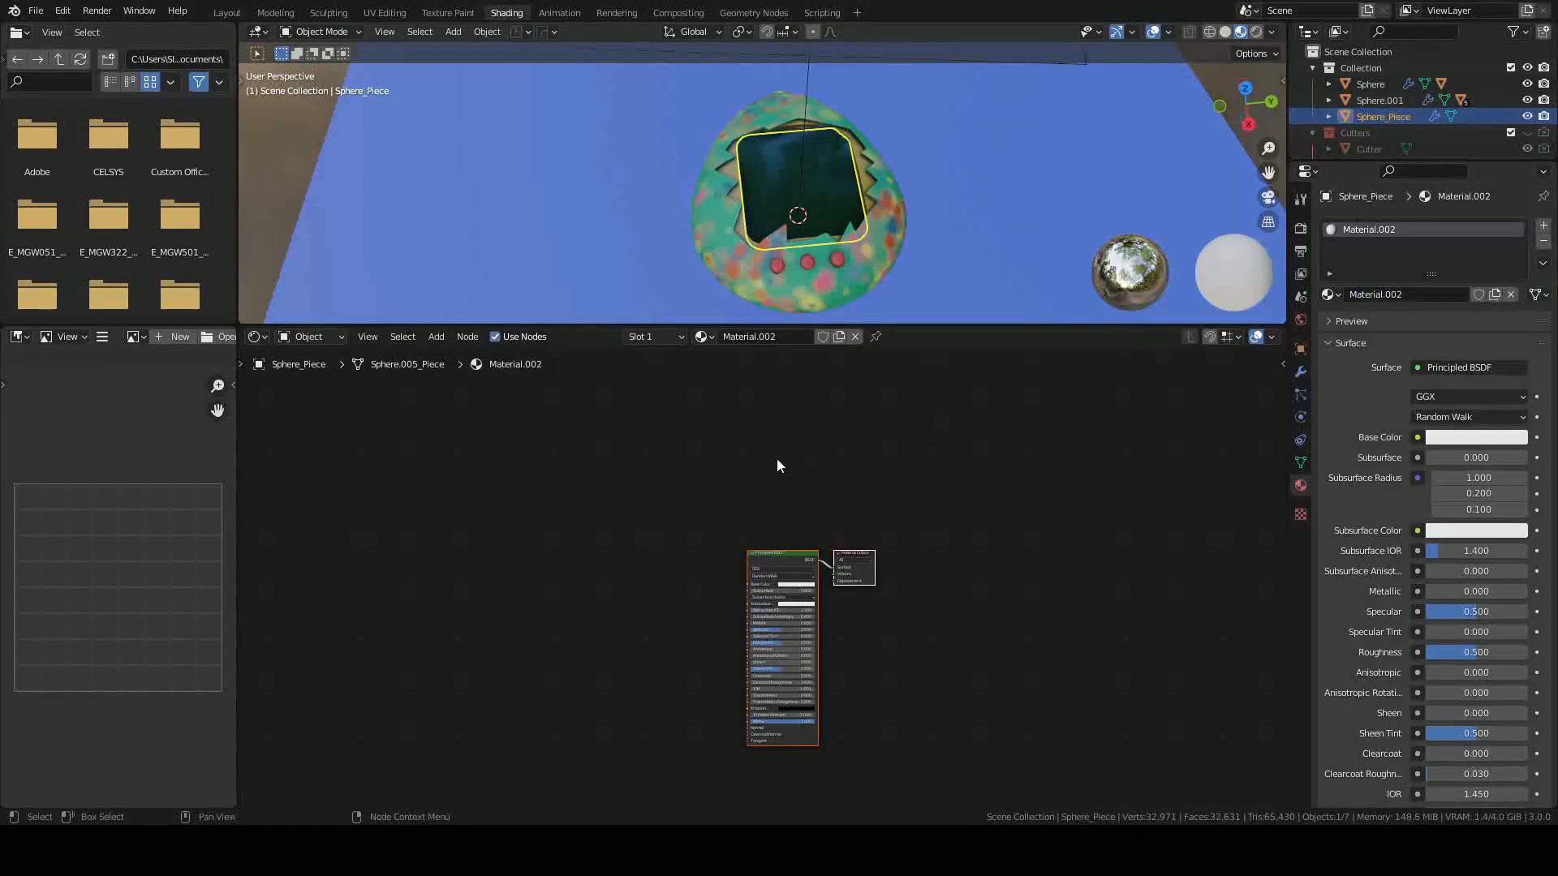
{"action": "scroll", "coordinate": [783, 461], "scroll_direction": "up", "scroll_amount": 4}
{"action": "left_click_drag", "start_coordinate": [778, 519], "coordinate": [710, 406]}
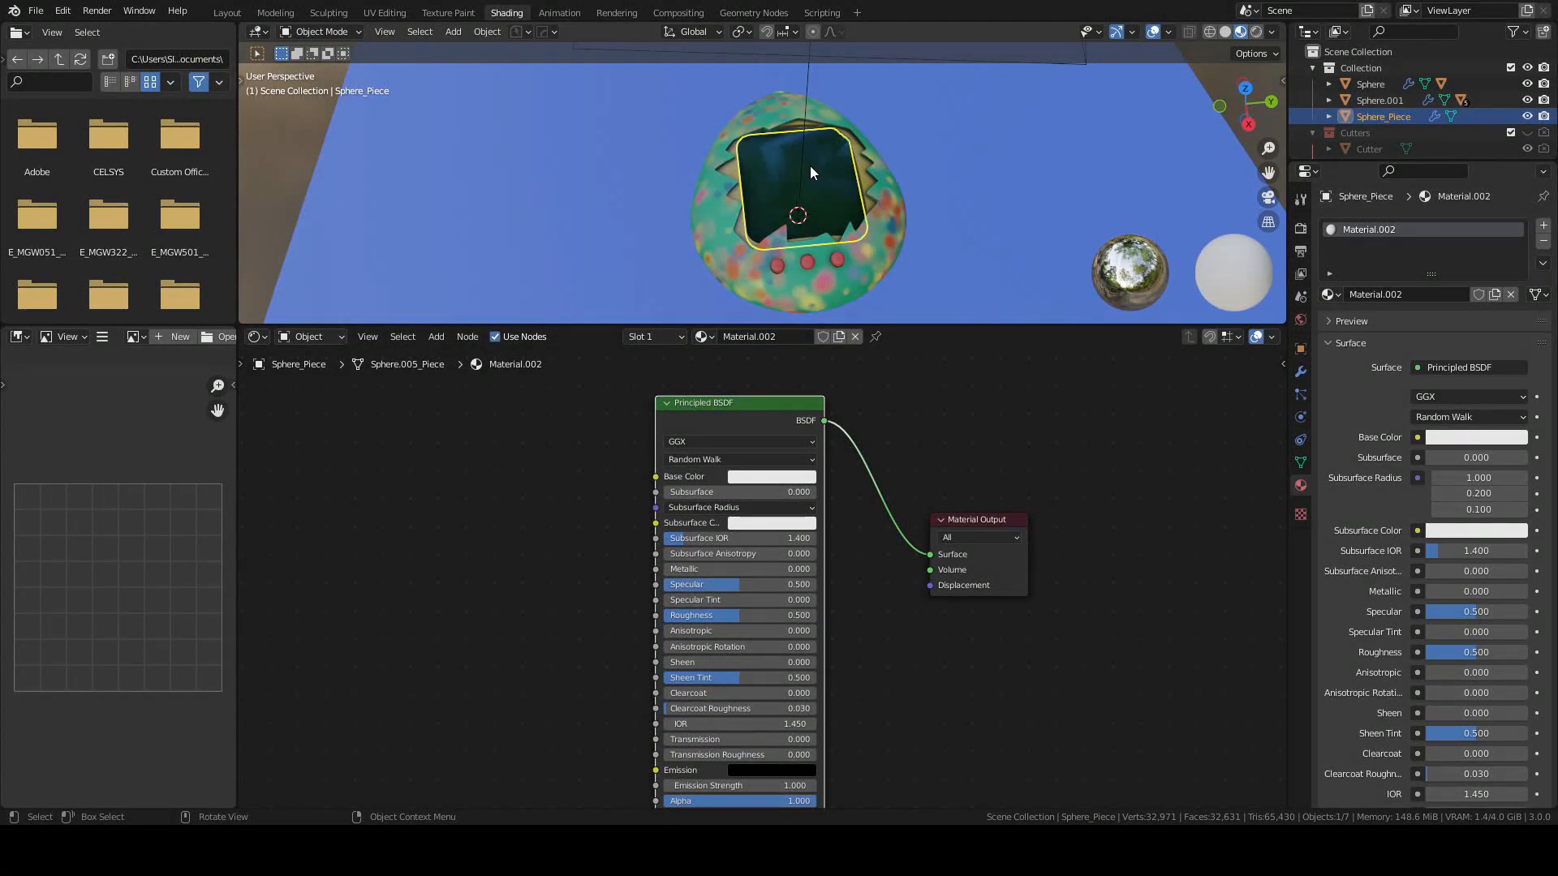
Hide and reshow Sphere_Piece and try moving it to check which surface covers the egg's screen.
{"action": "left_click", "coordinate": [1527, 116]}
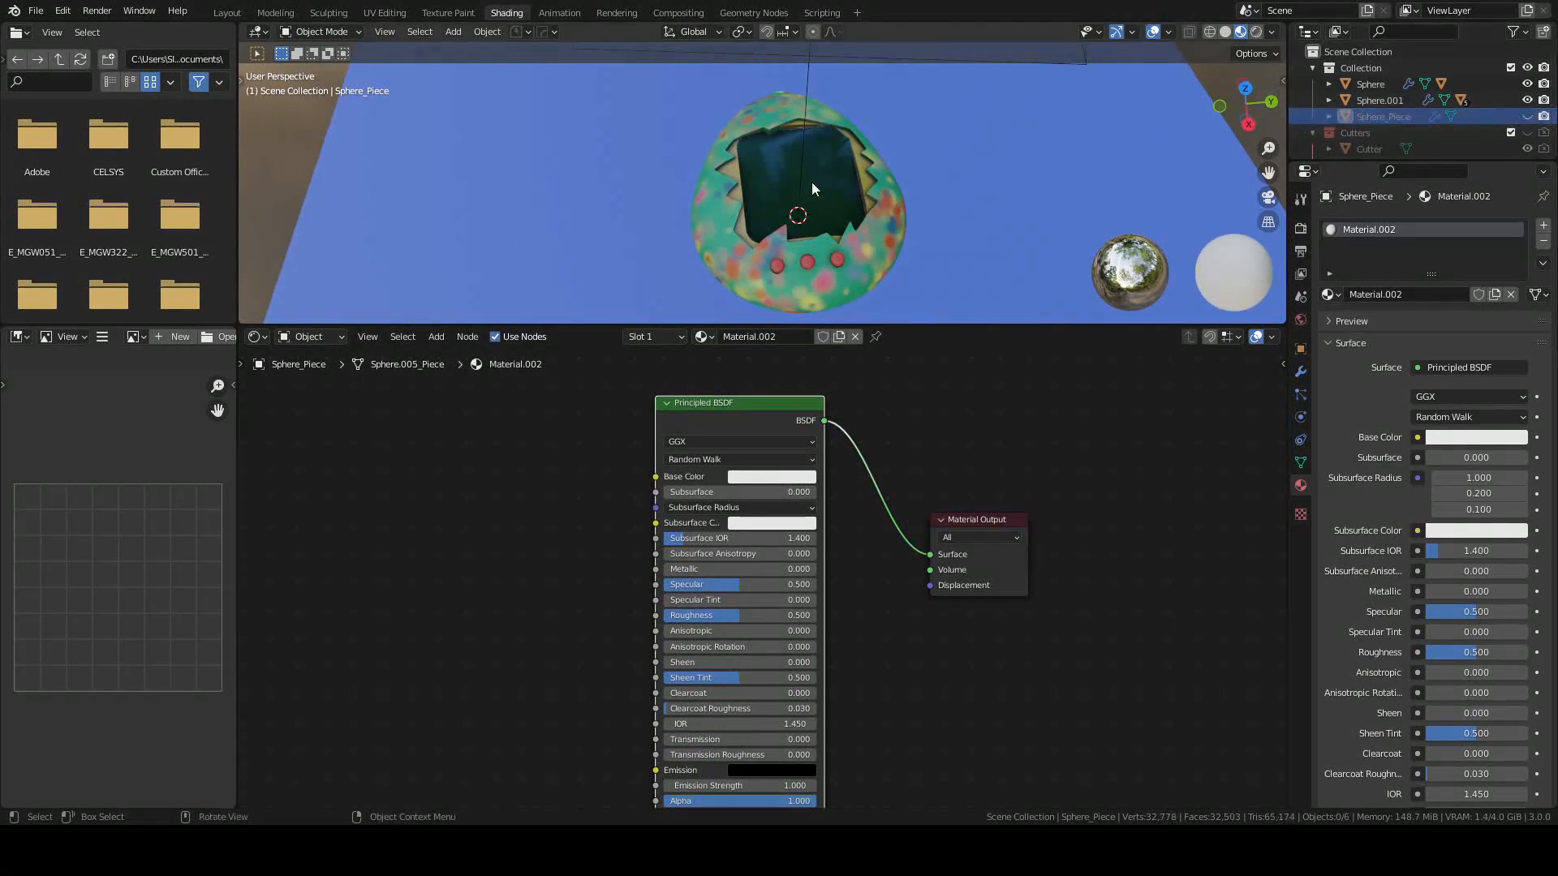
{"action": "left_click", "coordinate": [1526, 116]}
{"action": "left_click", "coordinate": [826, 169]}
{"action": "left_click", "coordinate": [826, 169]}
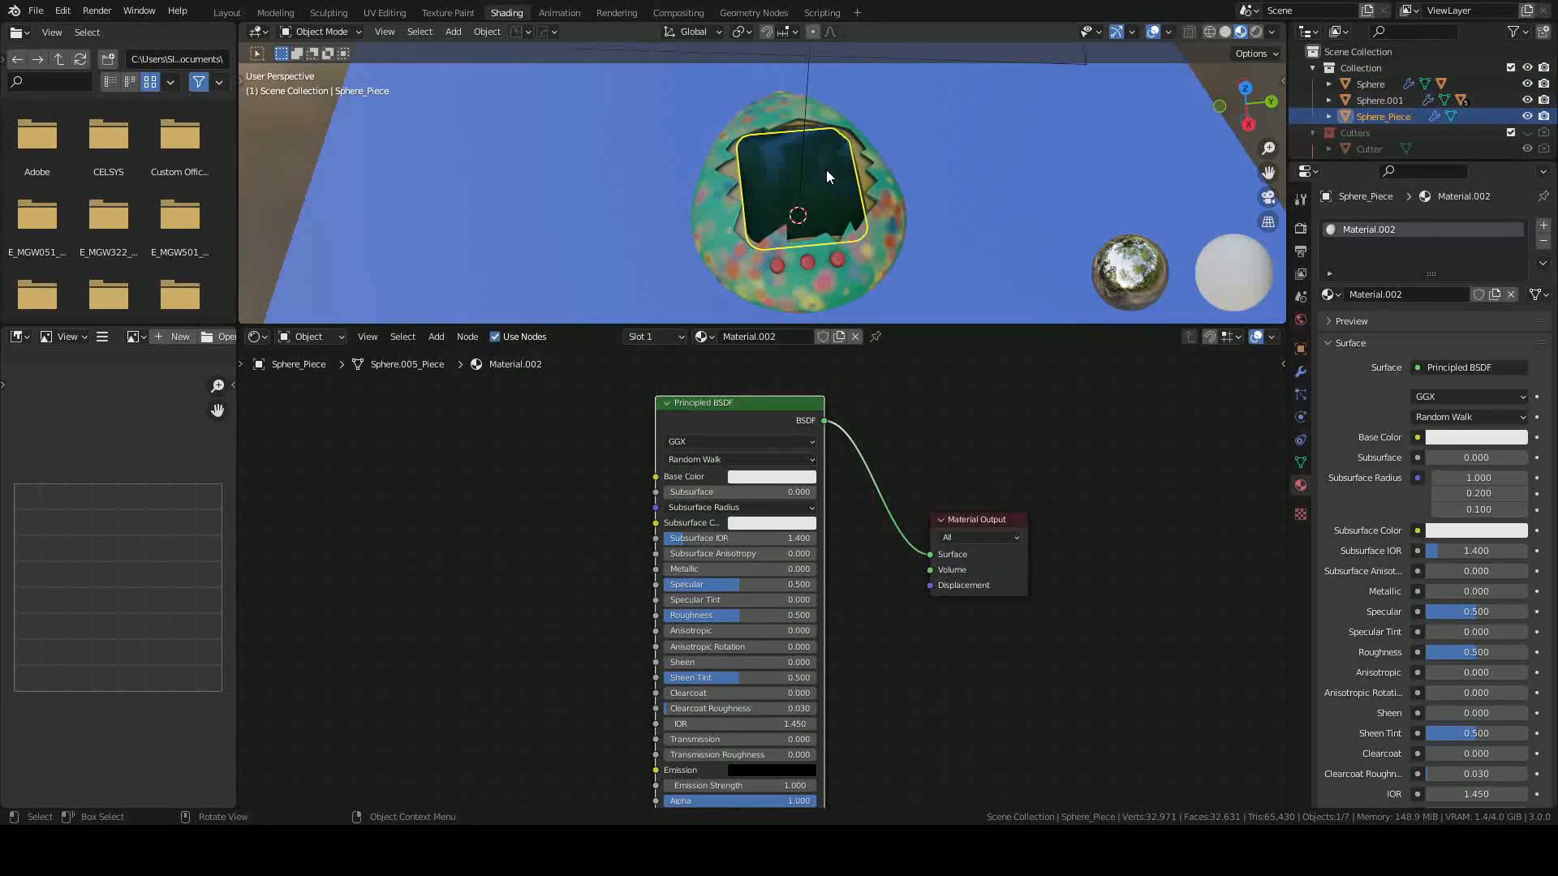
{"action": "key", "text": "g"}
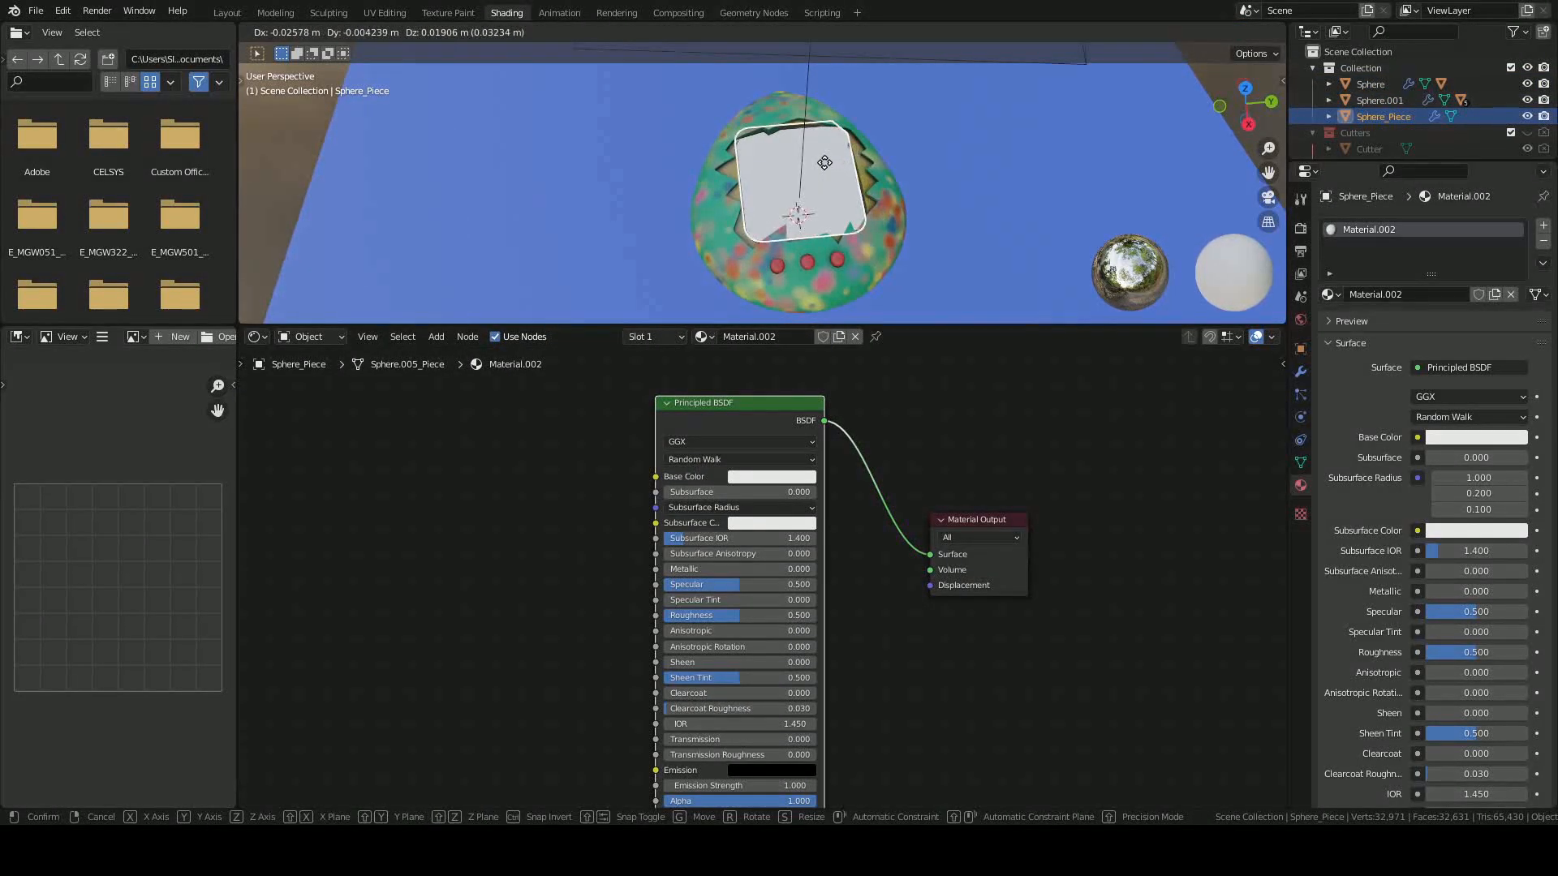
{"action": "right_click", "coordinate": [824, 161]}
Return to the Layout workspace and move Sphere_Piece slightly along Z so it sits in front of the dark screen surface.
{"action": "left_click", "coordinate": [227, 12]}
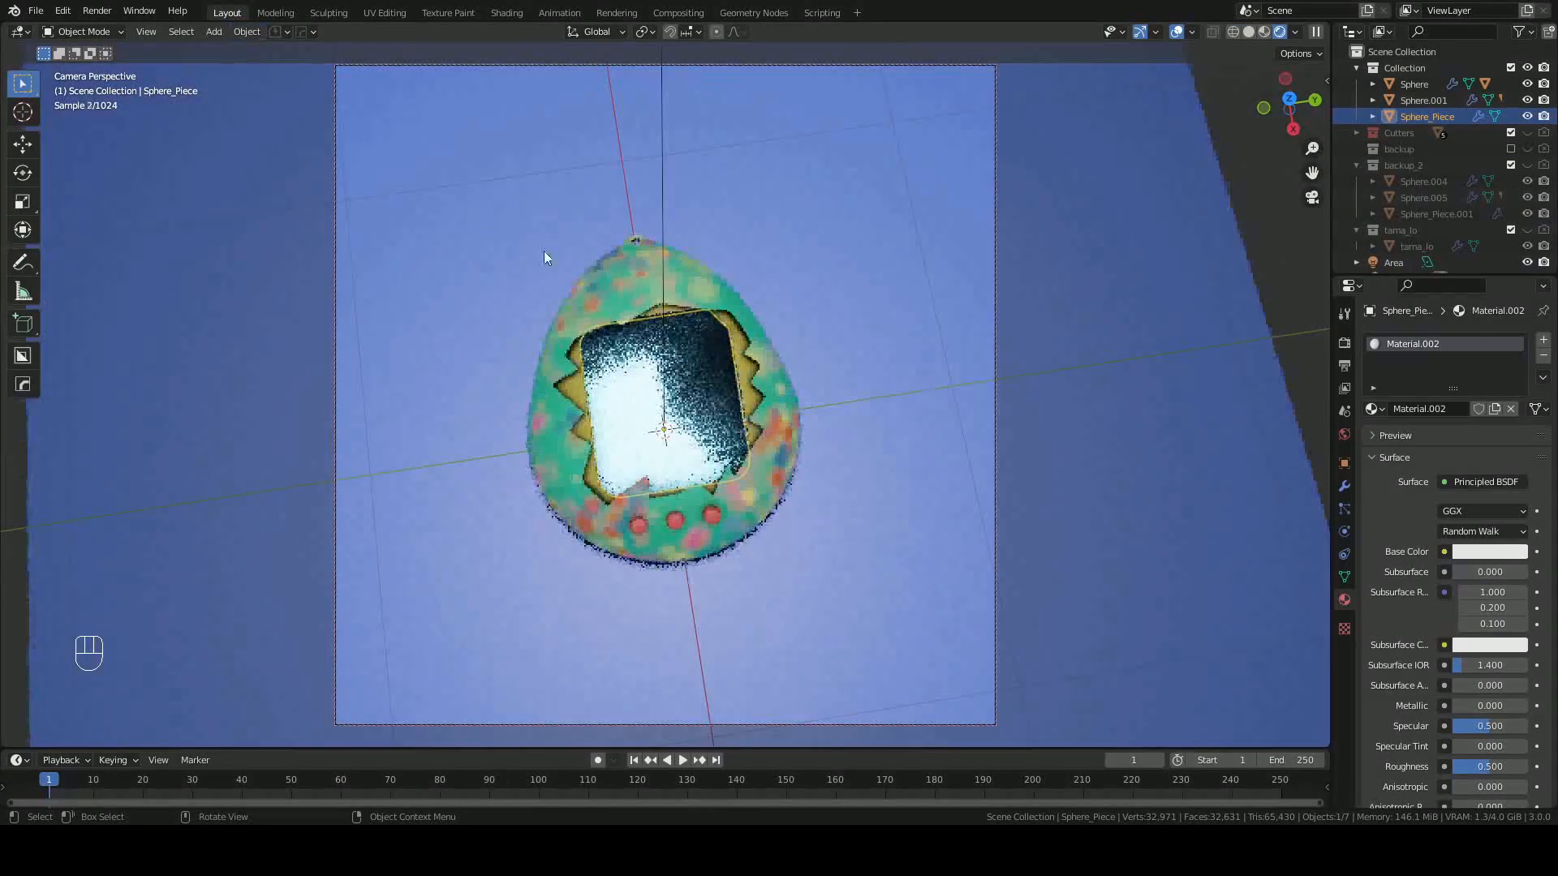
{"action": "left_click", "coordinate": [664, 404]}
{"action": "key", "text": "g"}
{"action": "key", "text": "z"}
{"action": "key", "text": "shift"}
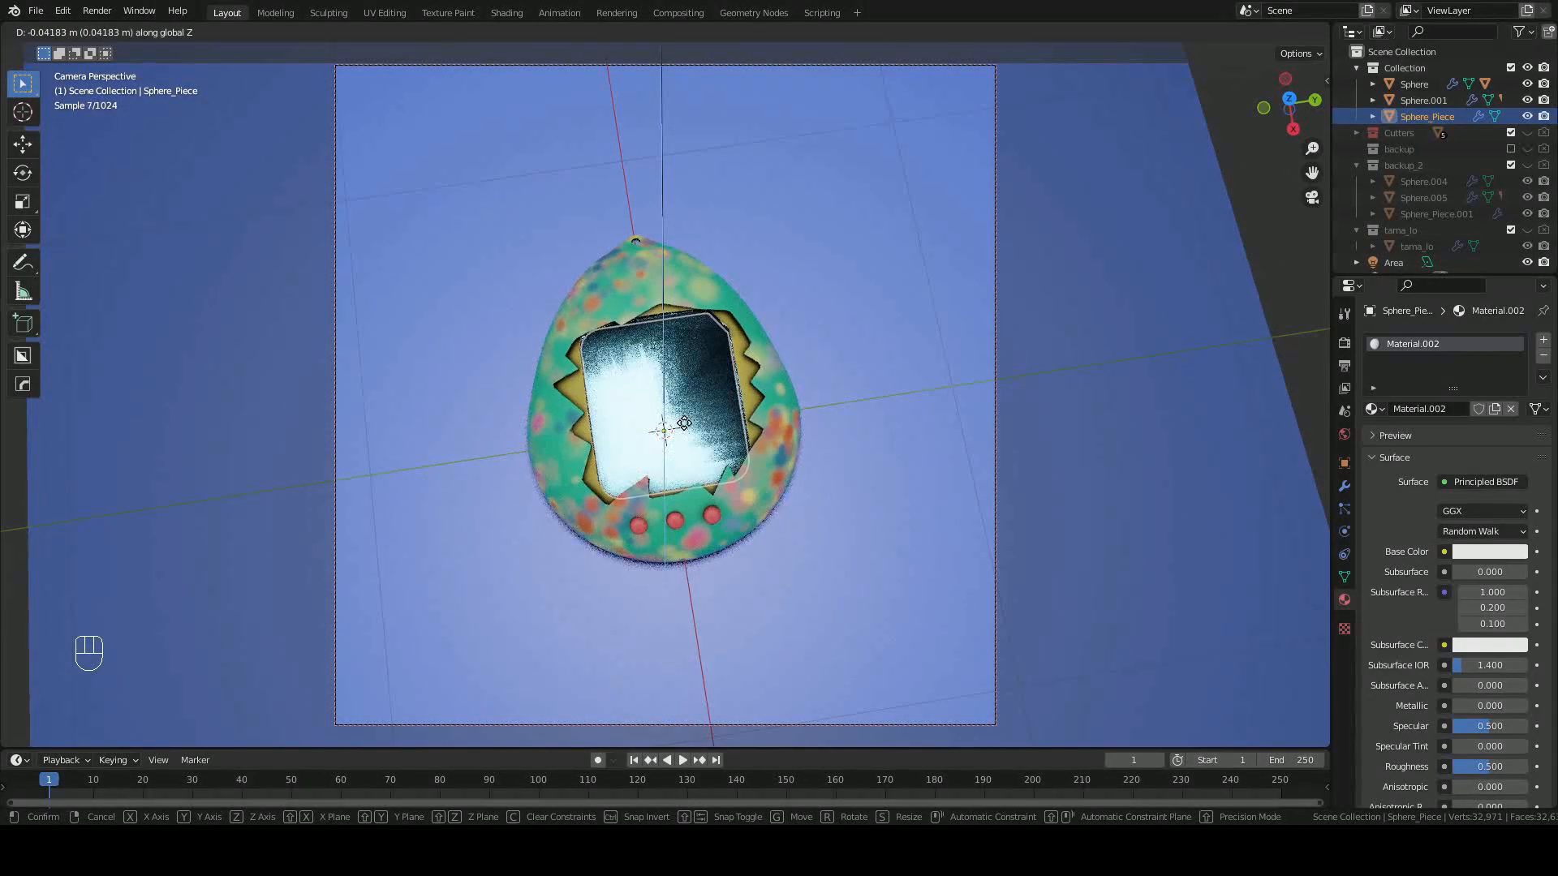
{"action": "left_click", "coordinate": [681, 418]}
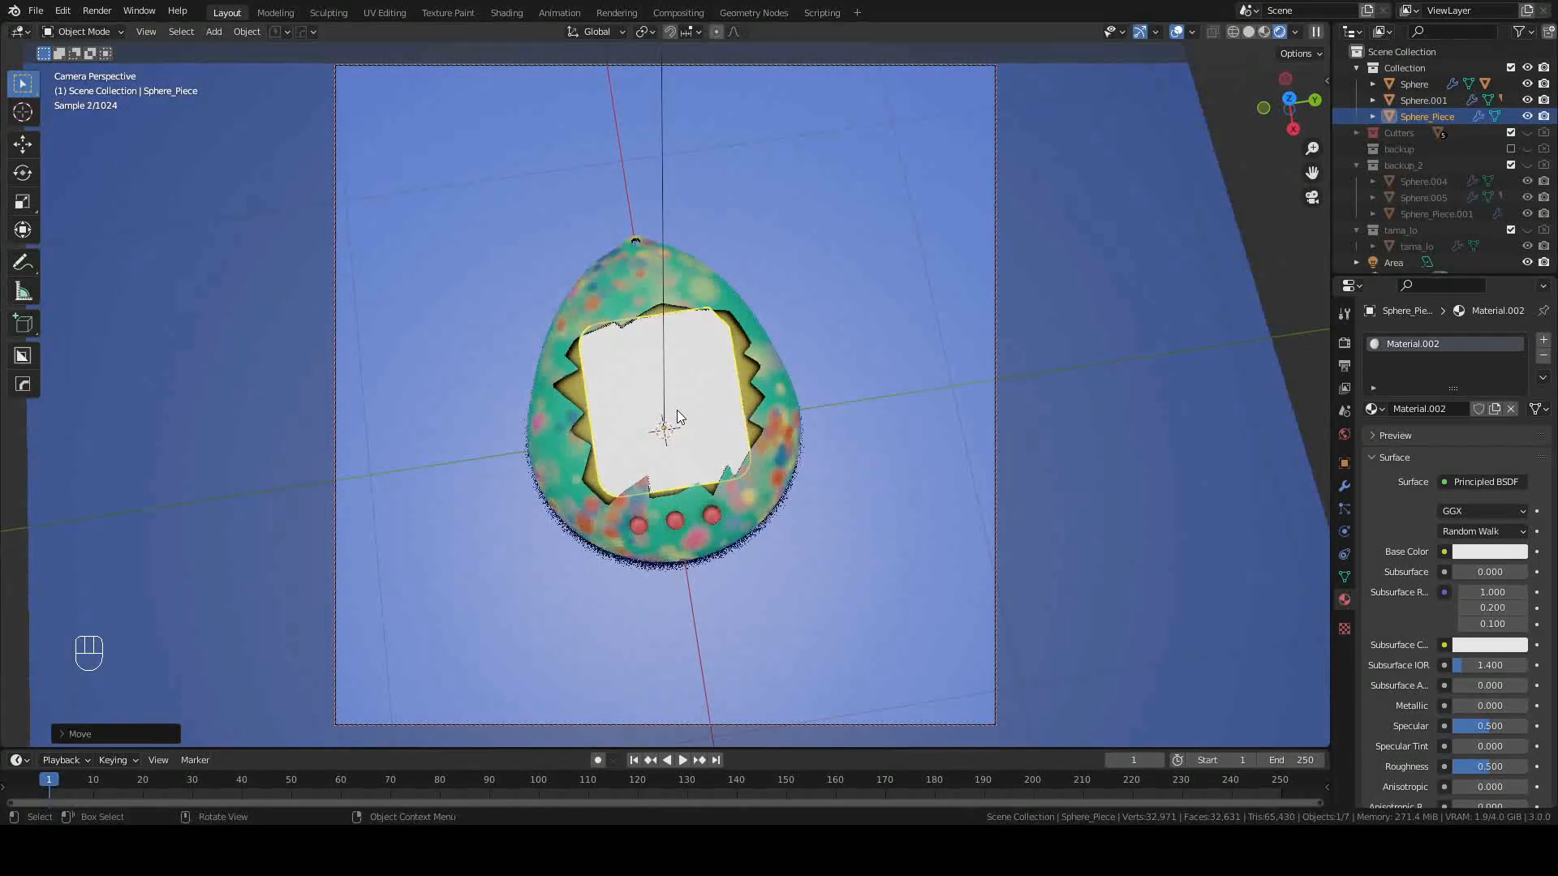
Add an Image Texture node beside the Principled BSDF in the ground plane's material, using the Shading workspace.
{"action": "left_click", "coordinate": [474, 207]}
{"action": "left_click", "coordinate": [507, 13]}
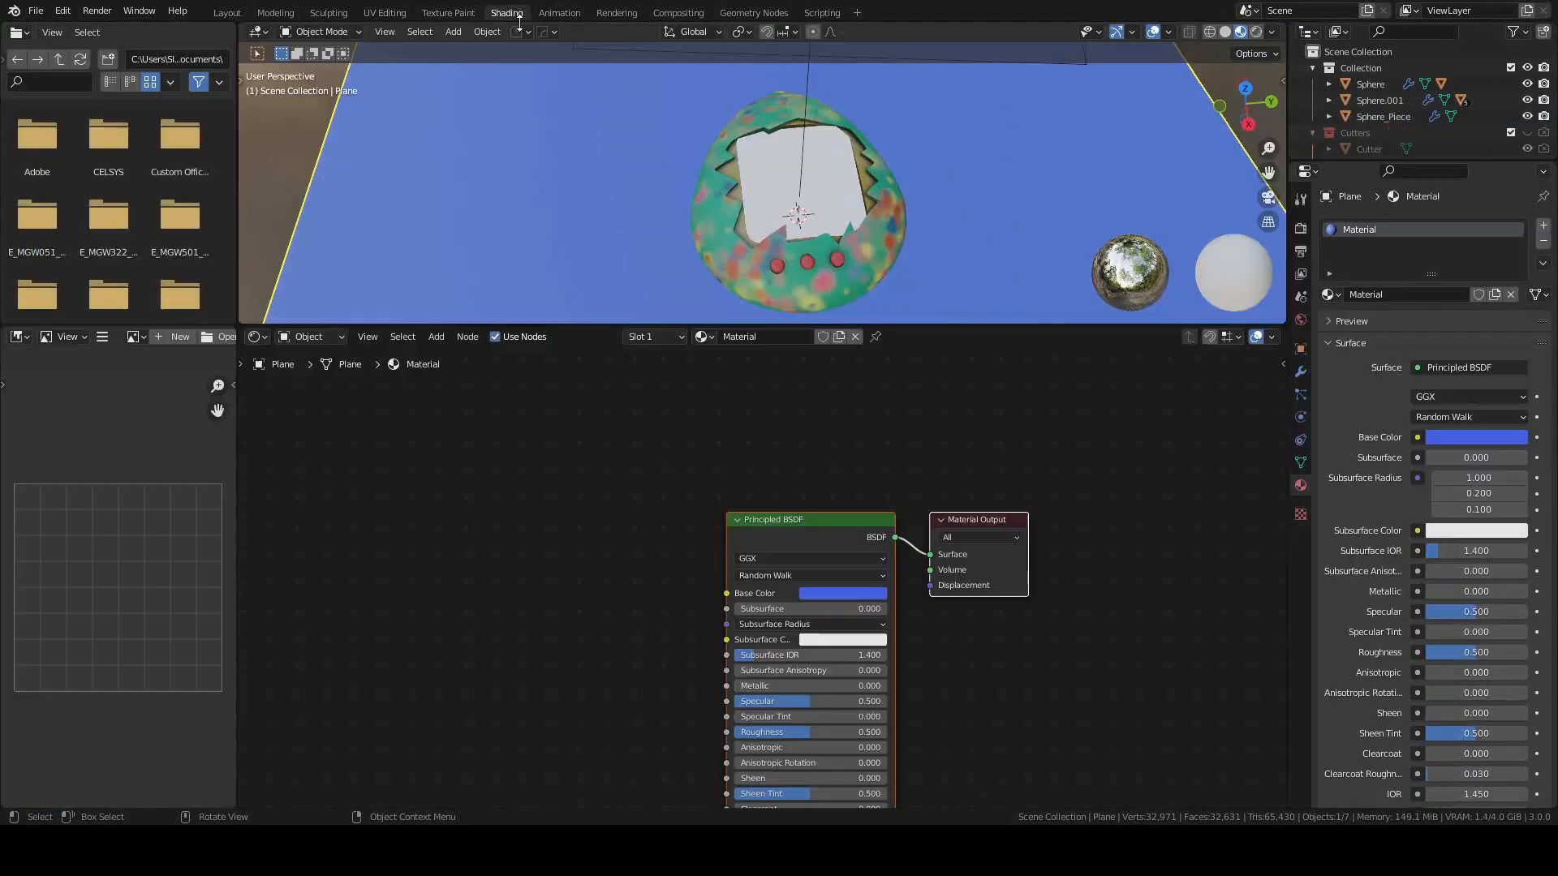
{"action": "key", "text": "shift+a"}
{"action": "left_click", "coordinate": [604, 486]}
{"action": "key", "text": "Return"}
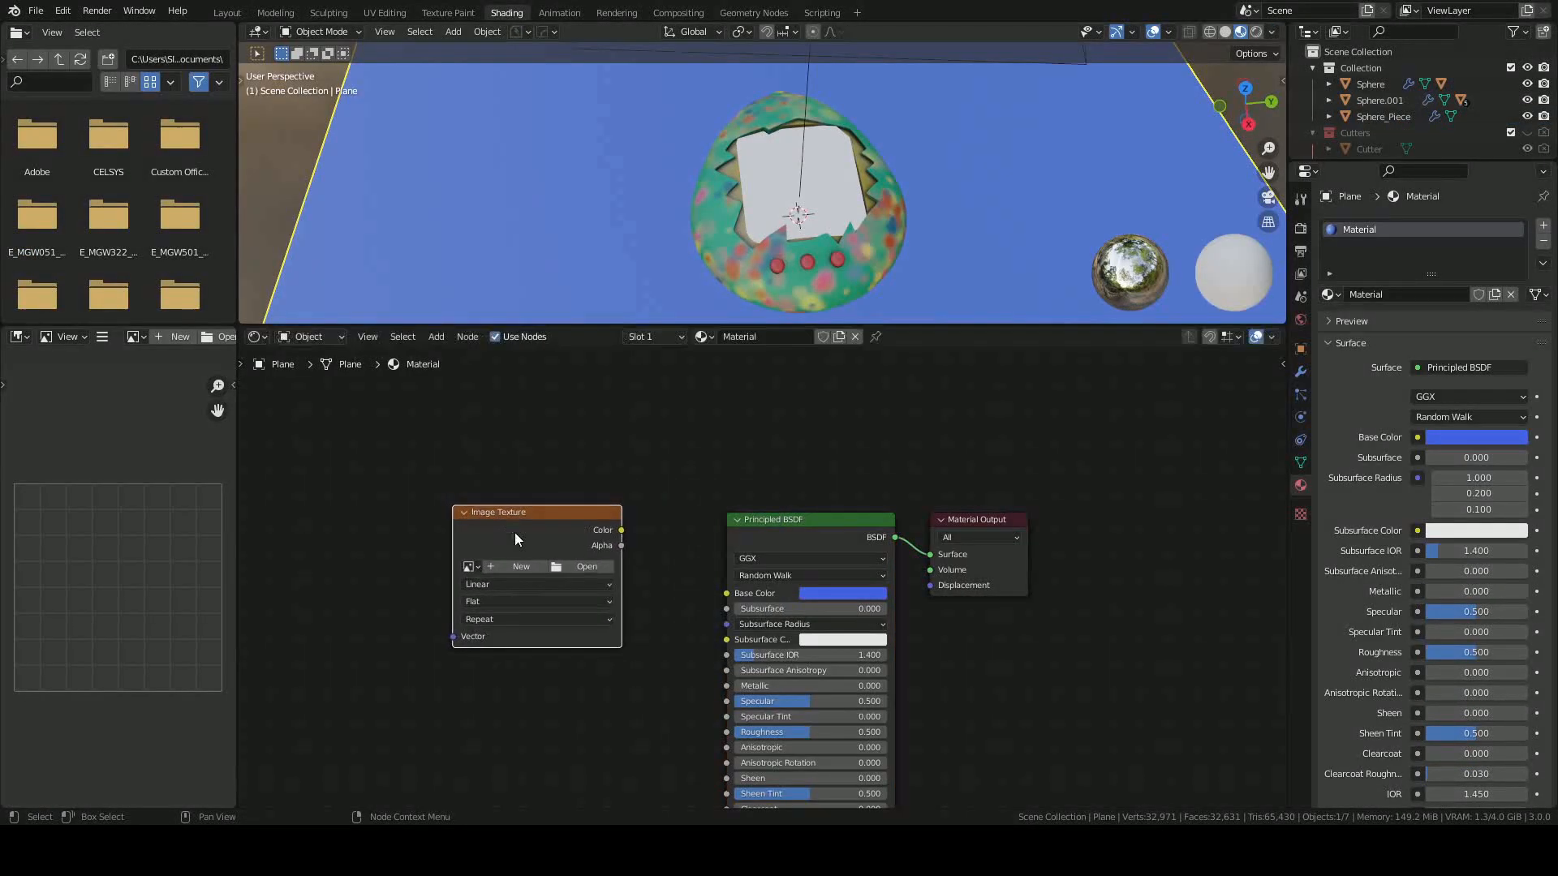
Add an Image Texture node with 20211230_abbys_V2.png to Sphere_Piece's material and link its Color to Base Color.
{"action": "left_click_drag", "start_coordinate": [625, 532], "coordinate": [727, 593]}
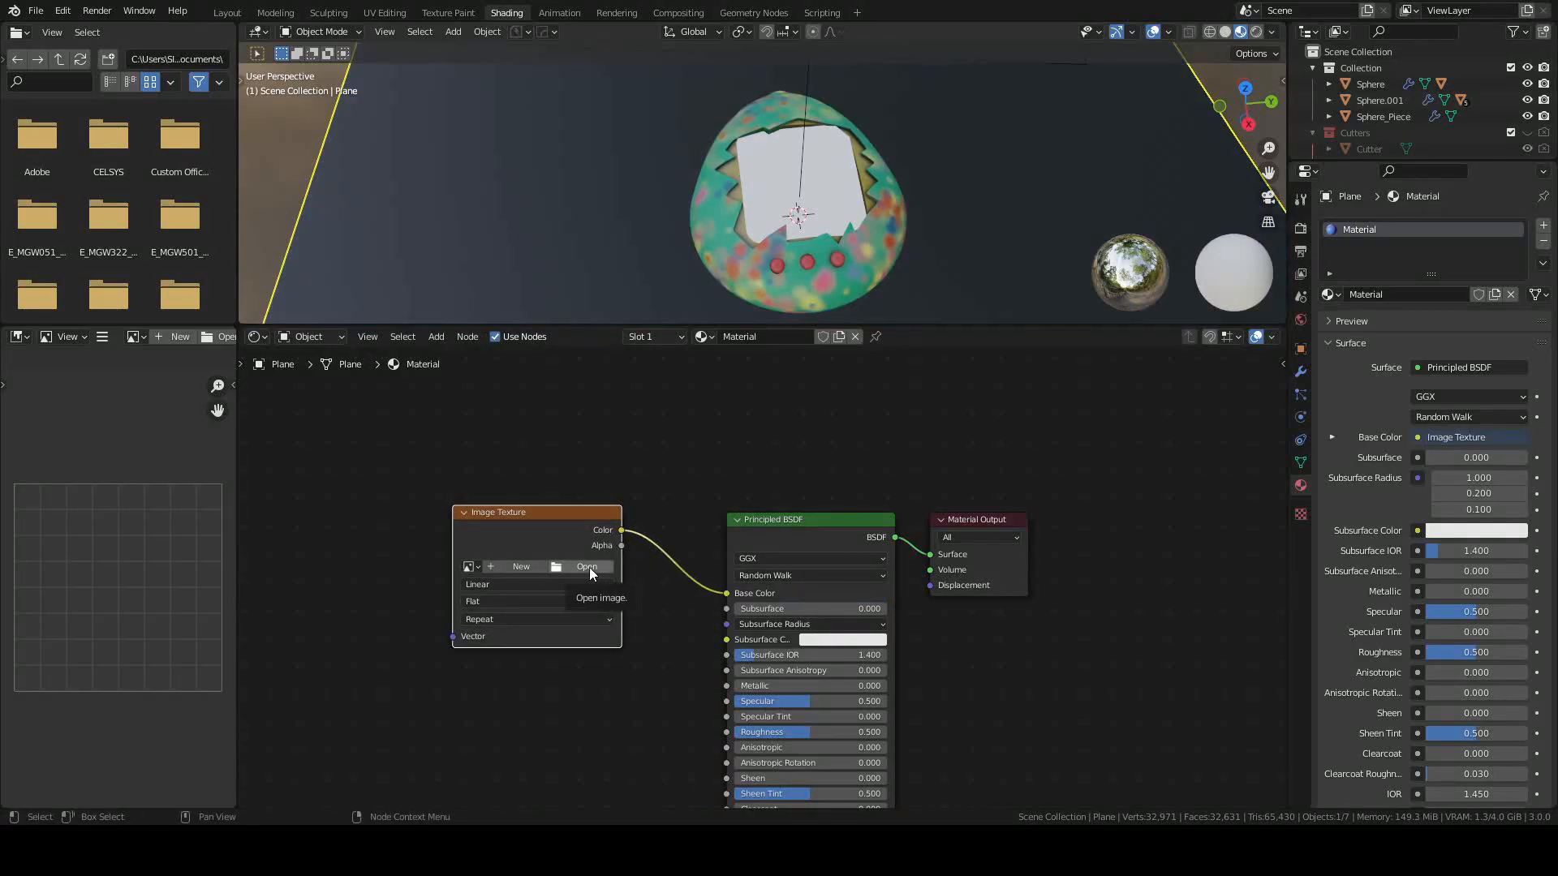
{"action": "left_click", "coordinate": [790, 191]}
{"action": "key", "text": "shift+a"}
{"action": "left_click", "coordinate": [458, 536]}
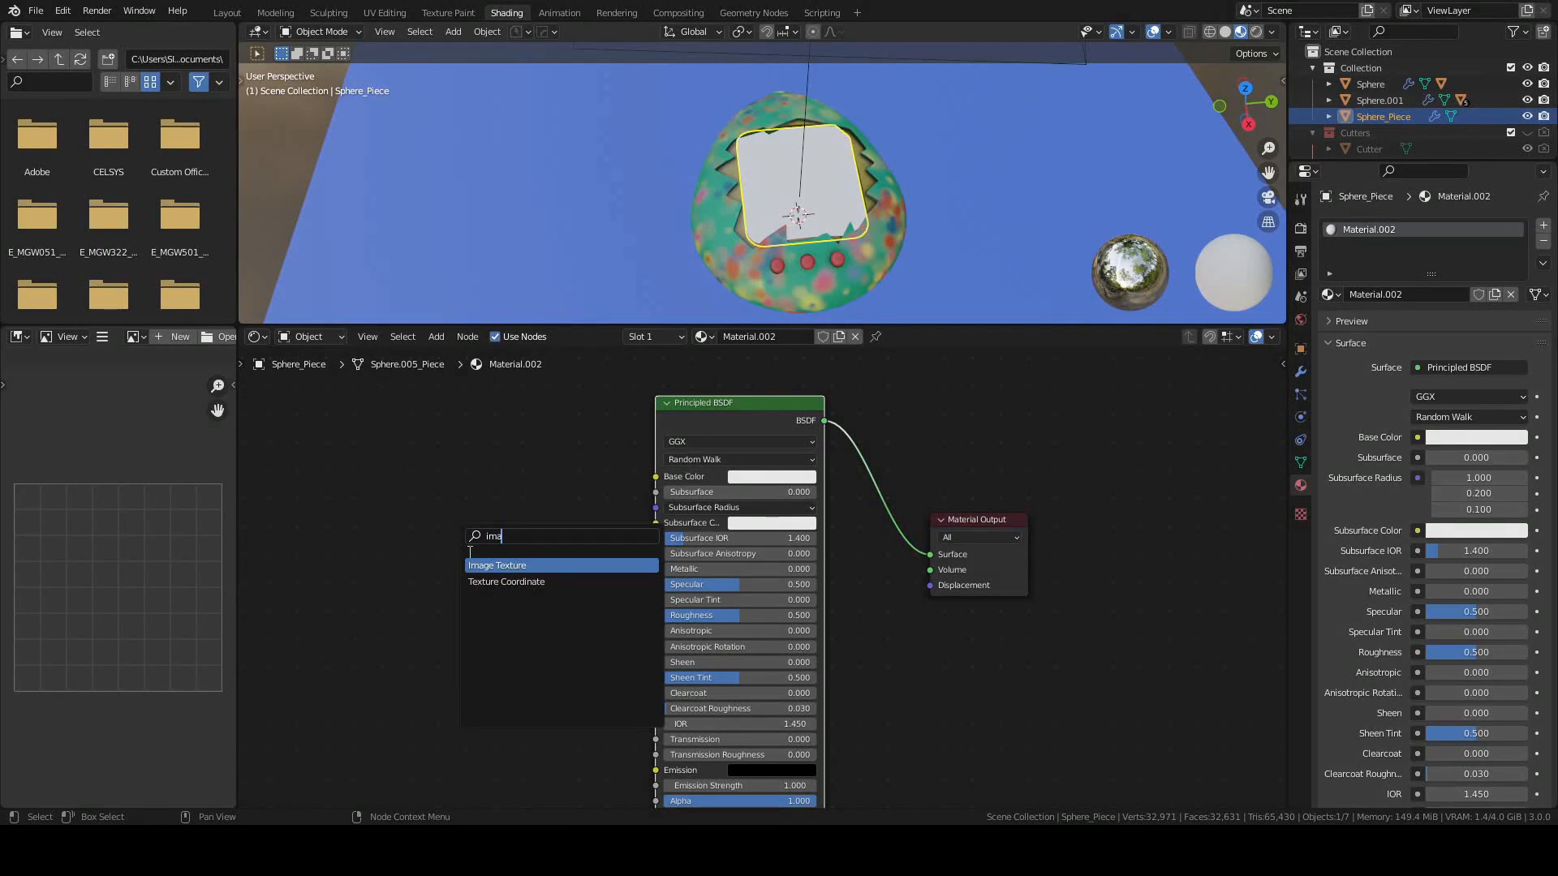
{"action": "key", "text": "Return"}
{"action": "left_click_drag", "start_coordinate": [611, 479], "coordinate": [656, 477]}
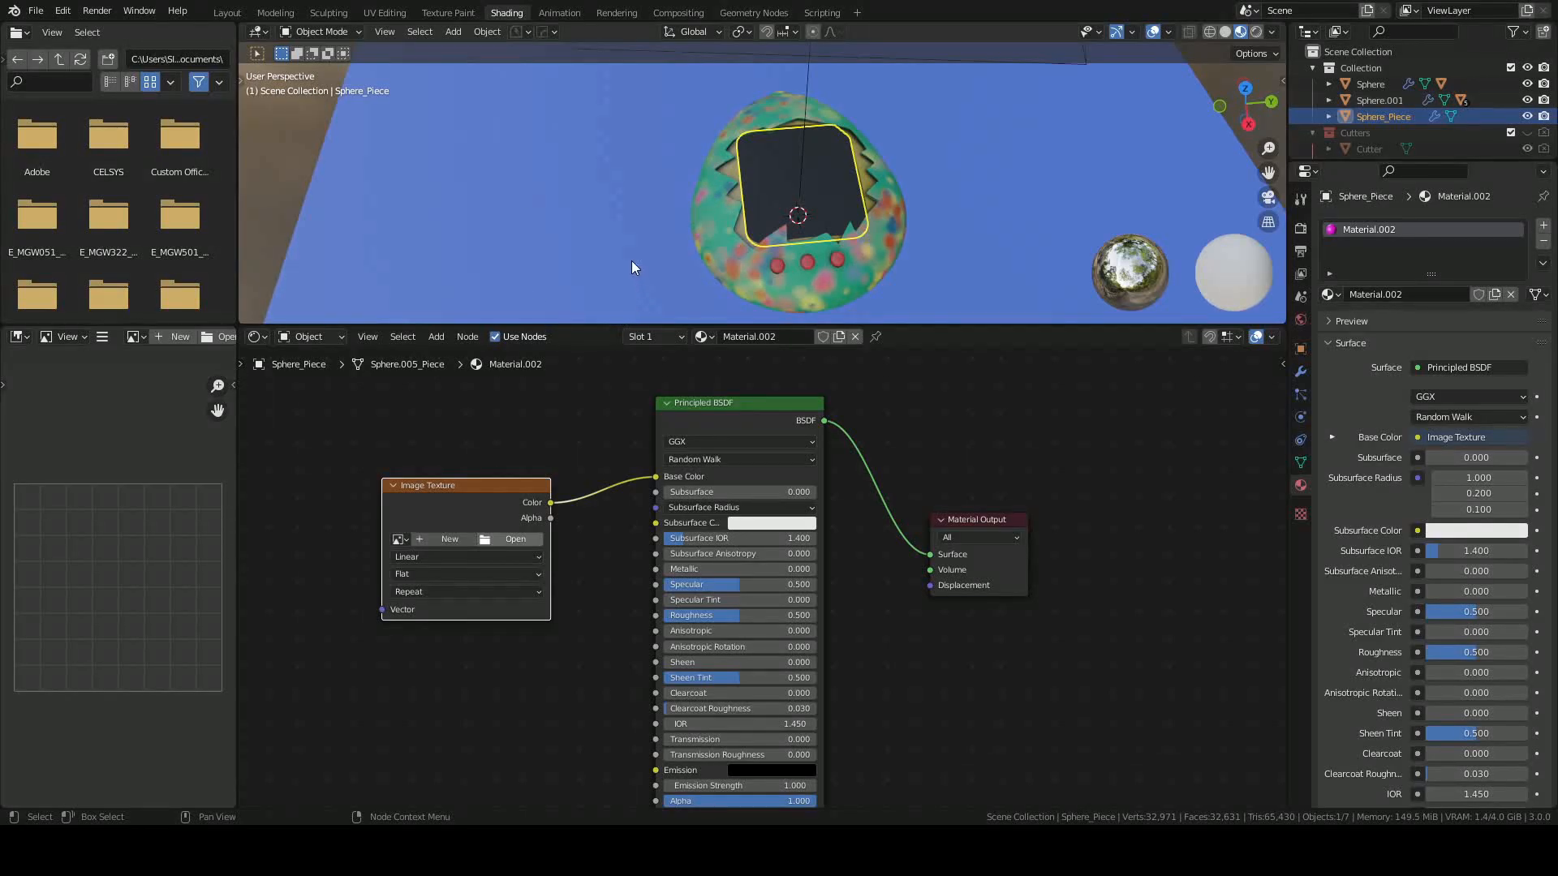
{"action": "left_click", "coordinate": [938, 589]}
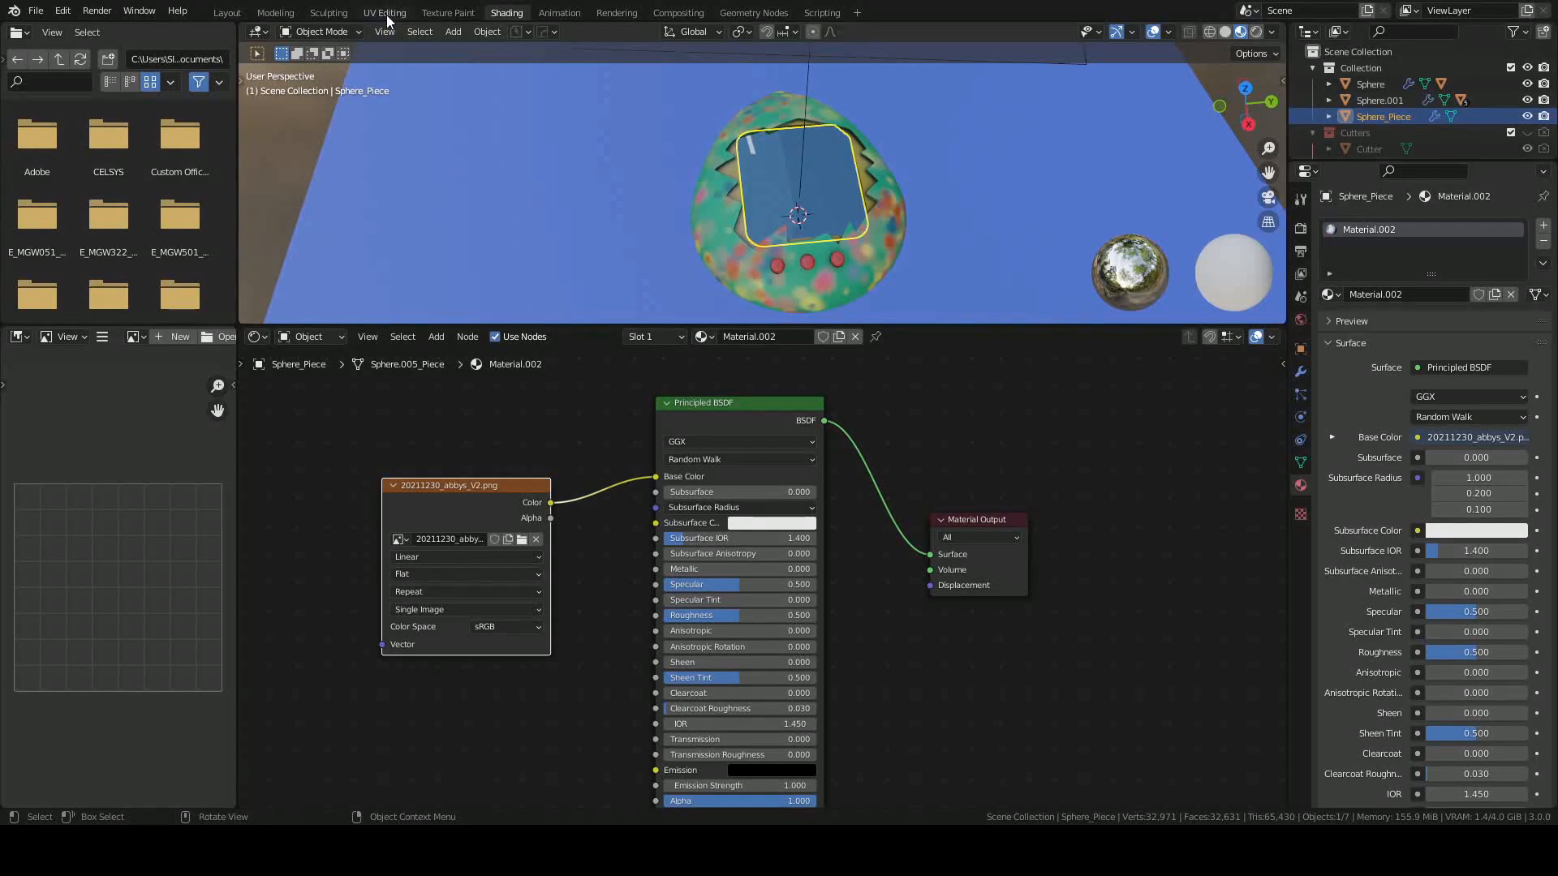
Check Sphere_Piece's UVs against the image by showing the UV Editor in the UV Editing workspace.
{"action": "left_click", "coordinate": [385, 13]}
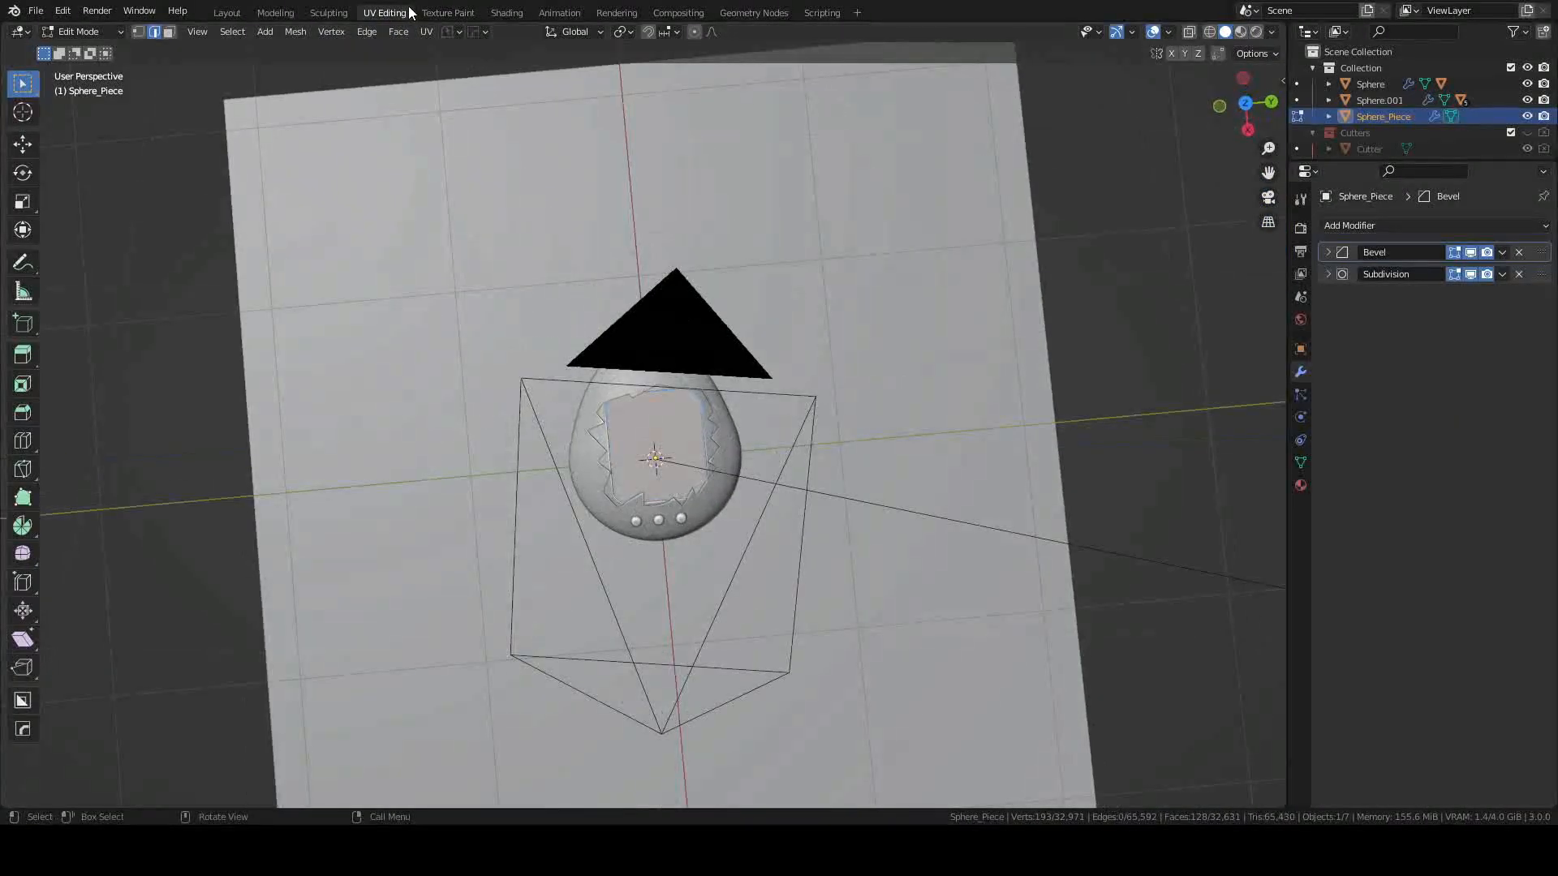
{"action": "left_click", "coordinate": [445, 15]}
{"action": "left_click", "coordinate": [384, 15]}
{"action": "left_click", "coordinate": [333, 14]}
{"action": "left_click", "coordinate": [384, 16]}
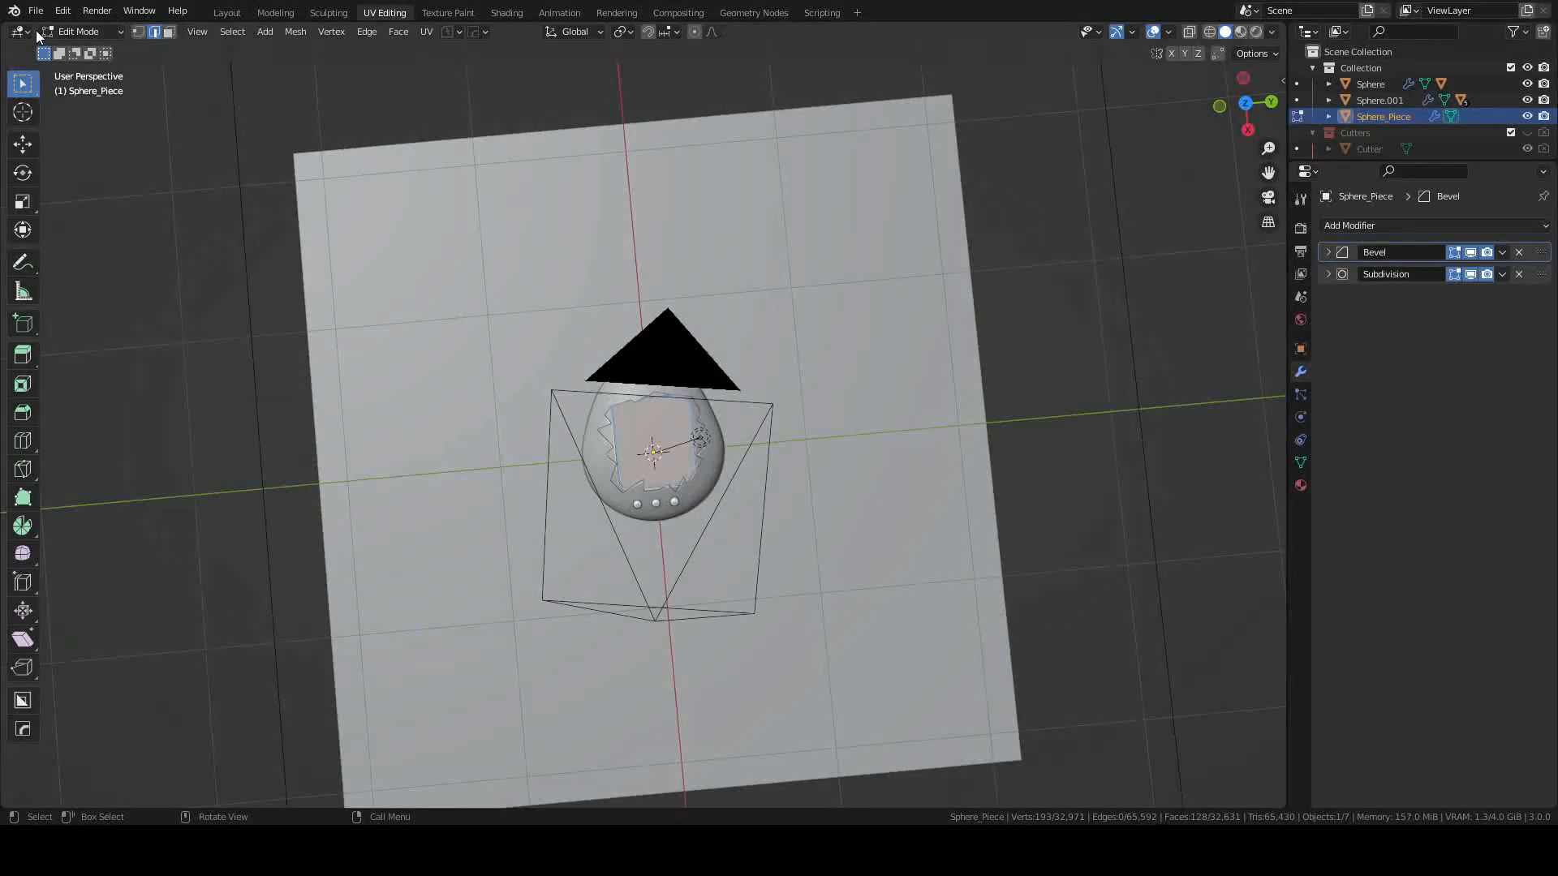
{"action": "left_click", "coordinate": [30, 32]}
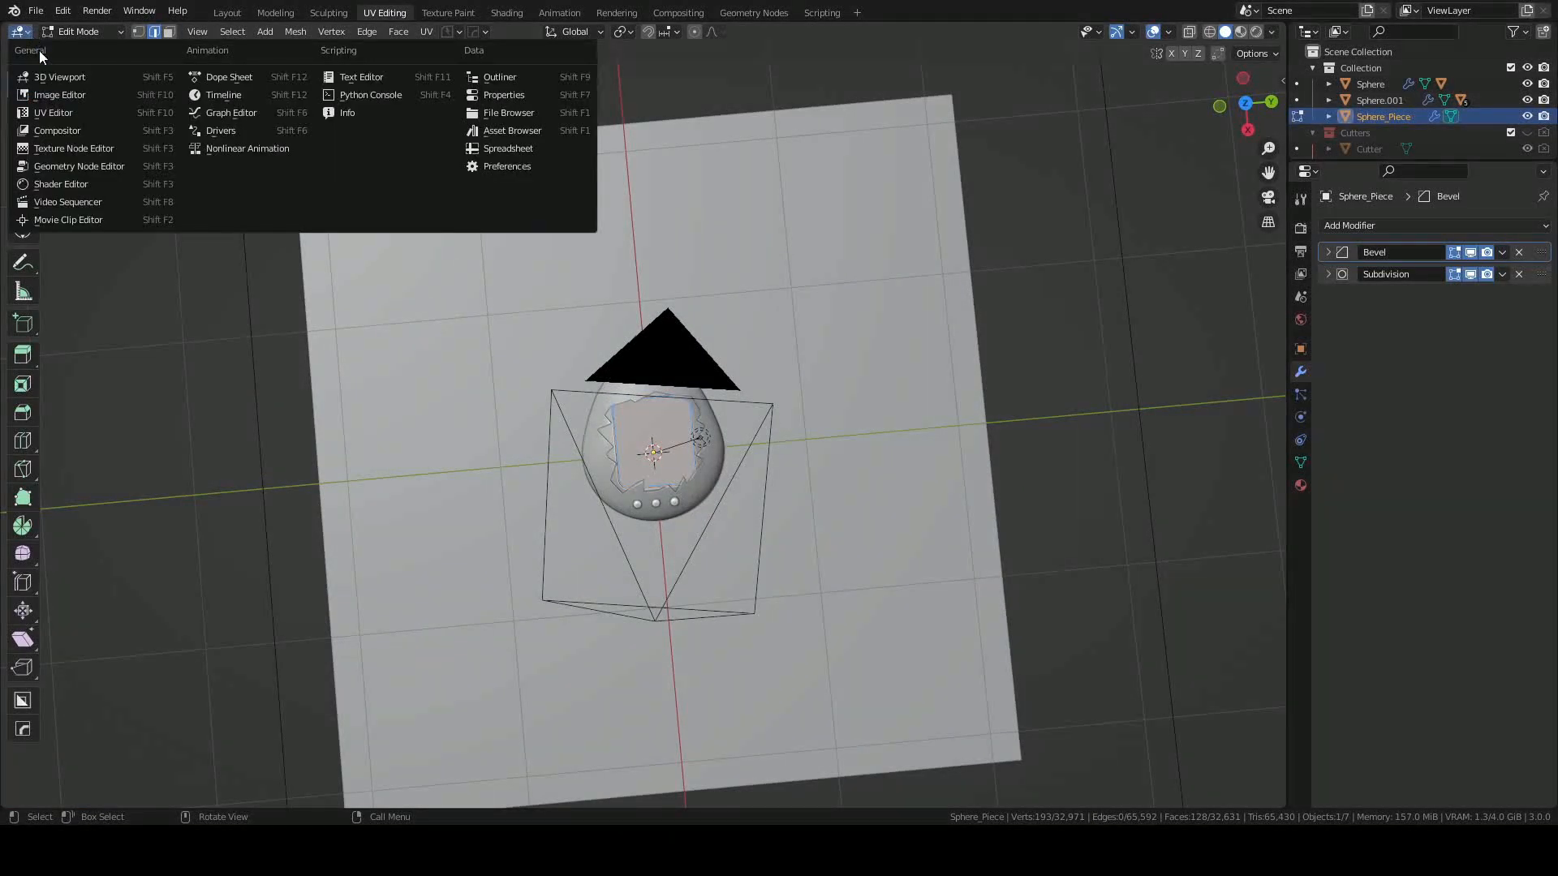
{"action": "left_click", "coordinate": [76, 116]}
{"action": "scroll", "coordinate": [696, 189], "scroll_direction": "down", "scroll_amount": 5}
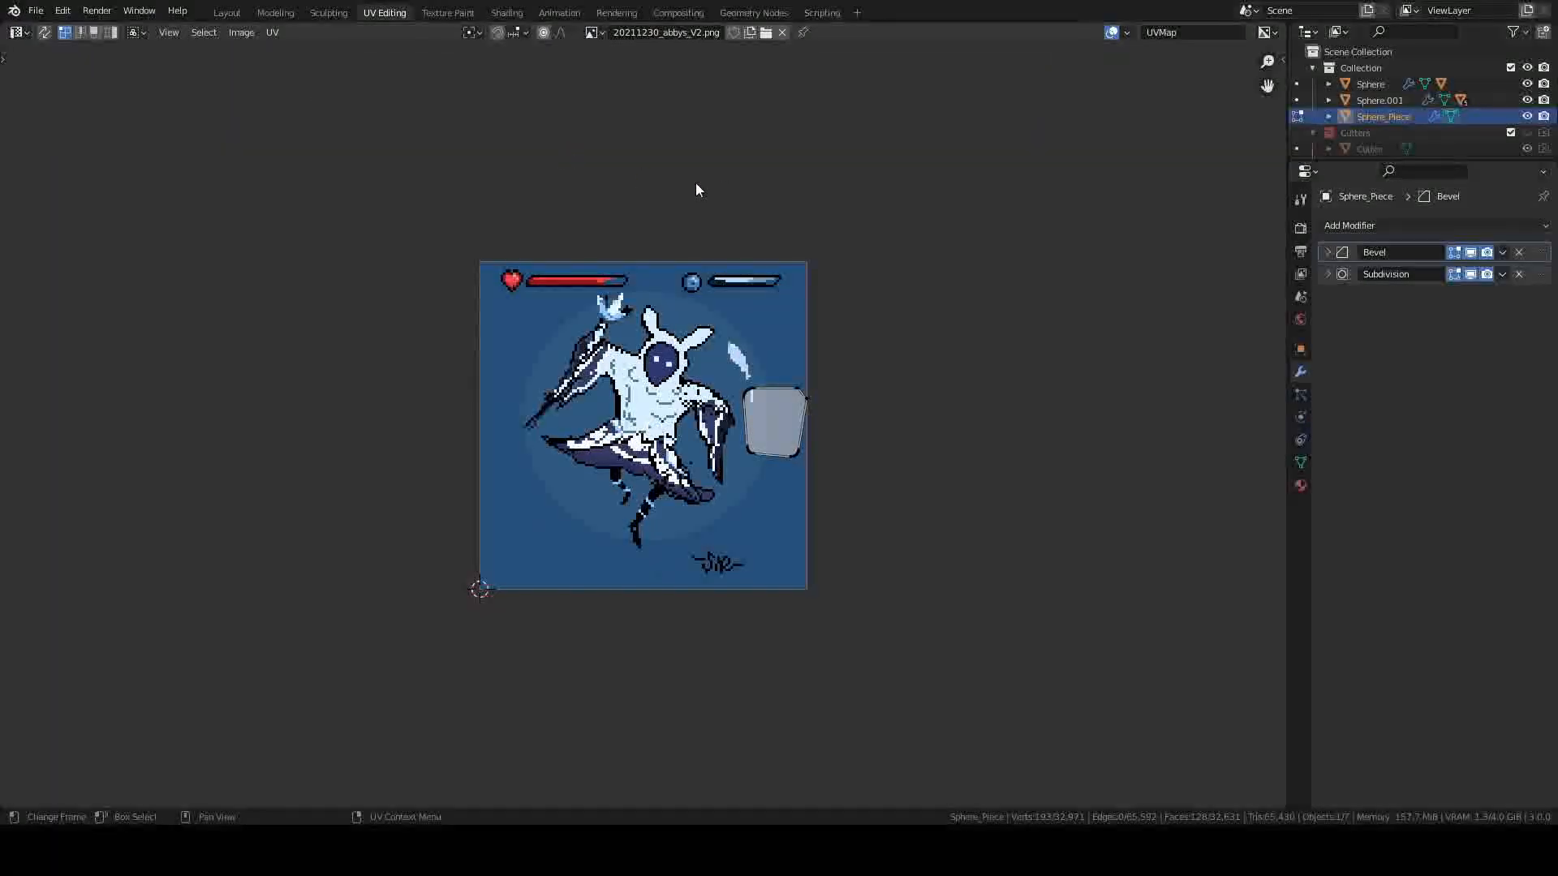
Return to the Layout workspace and turn the solid-shaded viewport into a UV Editor displaying 20211230_abbys_V2.png.
{"action": "left_click", "coordinate": [227, 13]}
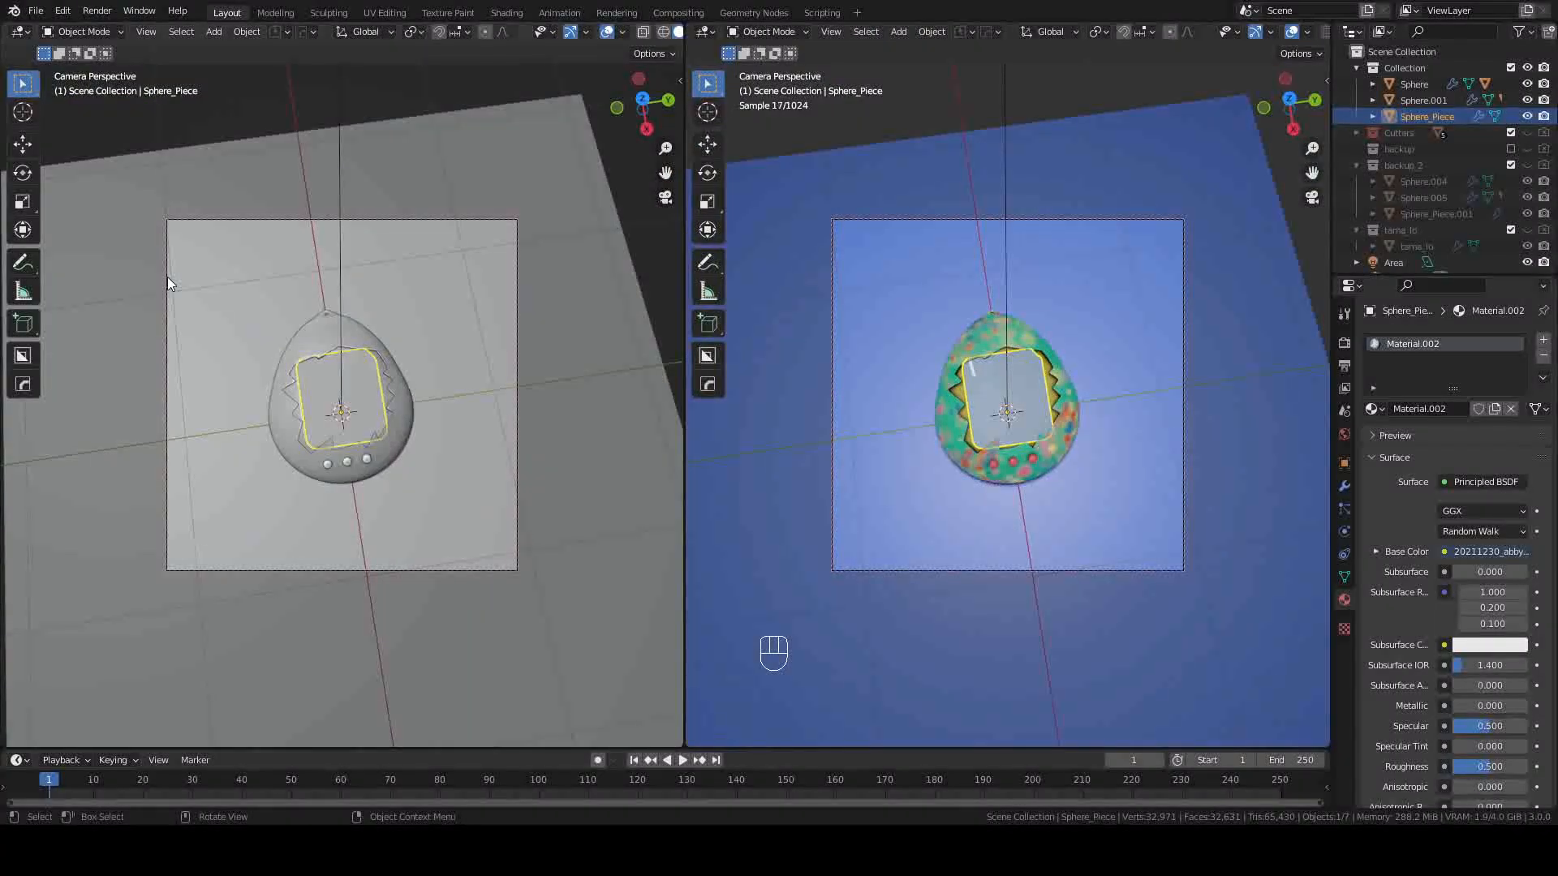
{"action": "key", "text": "KP_0"}
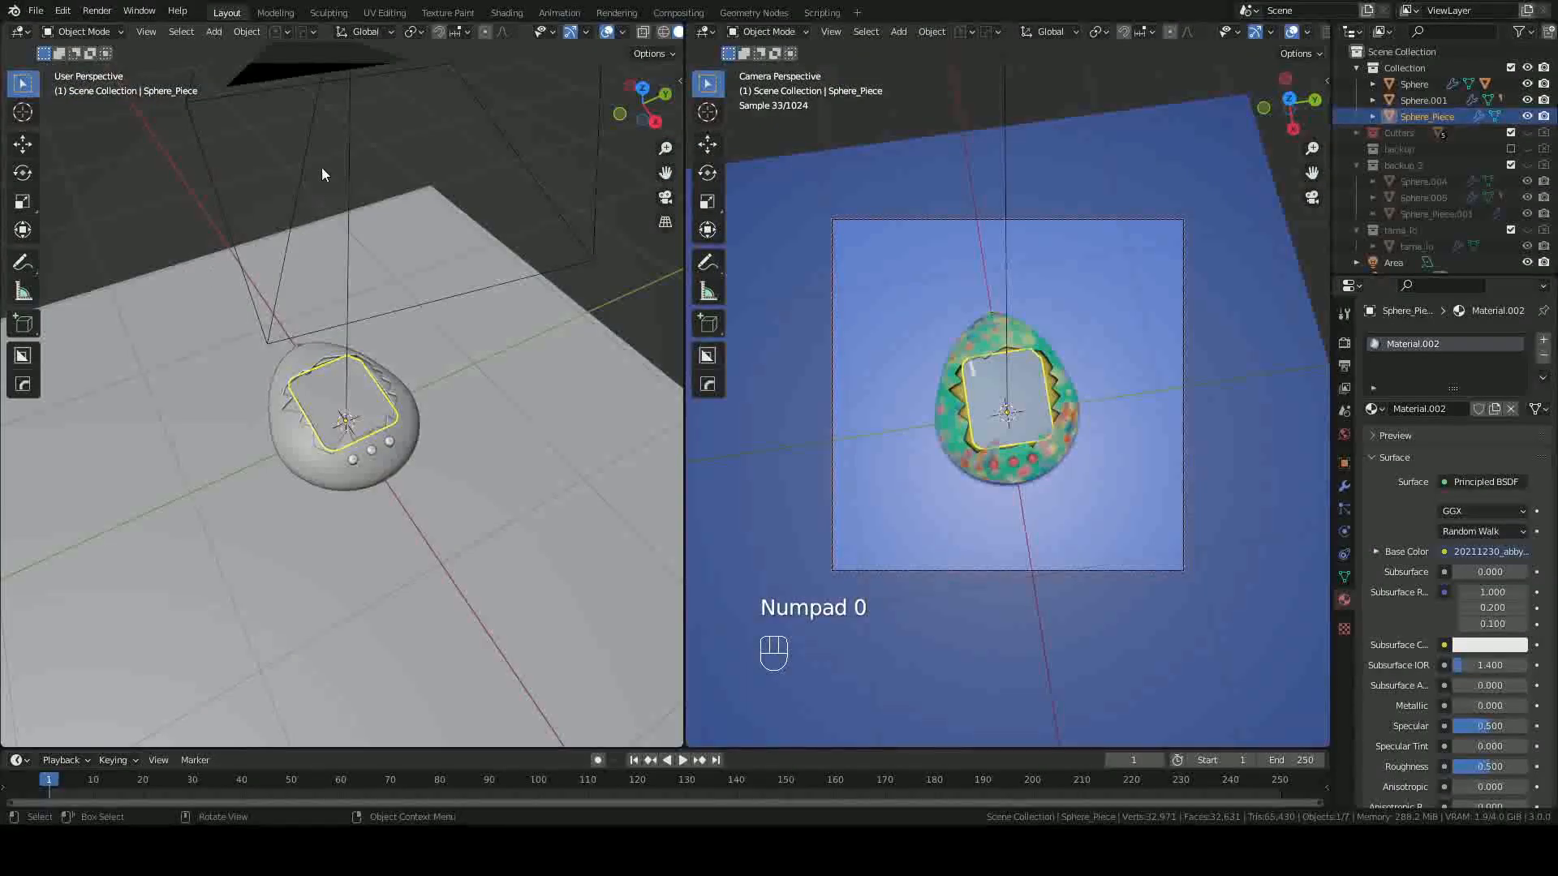
{"action": "left_click", "coordinate": [19, 31]}
{"action": "left_click", "coordinate": [56, 109]}
{"action": "left_click", "coordinate": [271, 32]}
{"action": "left_click", "coordinate": [297, 57]}
{"action": "scroll", "coordinate": [406, 244], "scroll_direction": "down", "scroll_amount": 2}
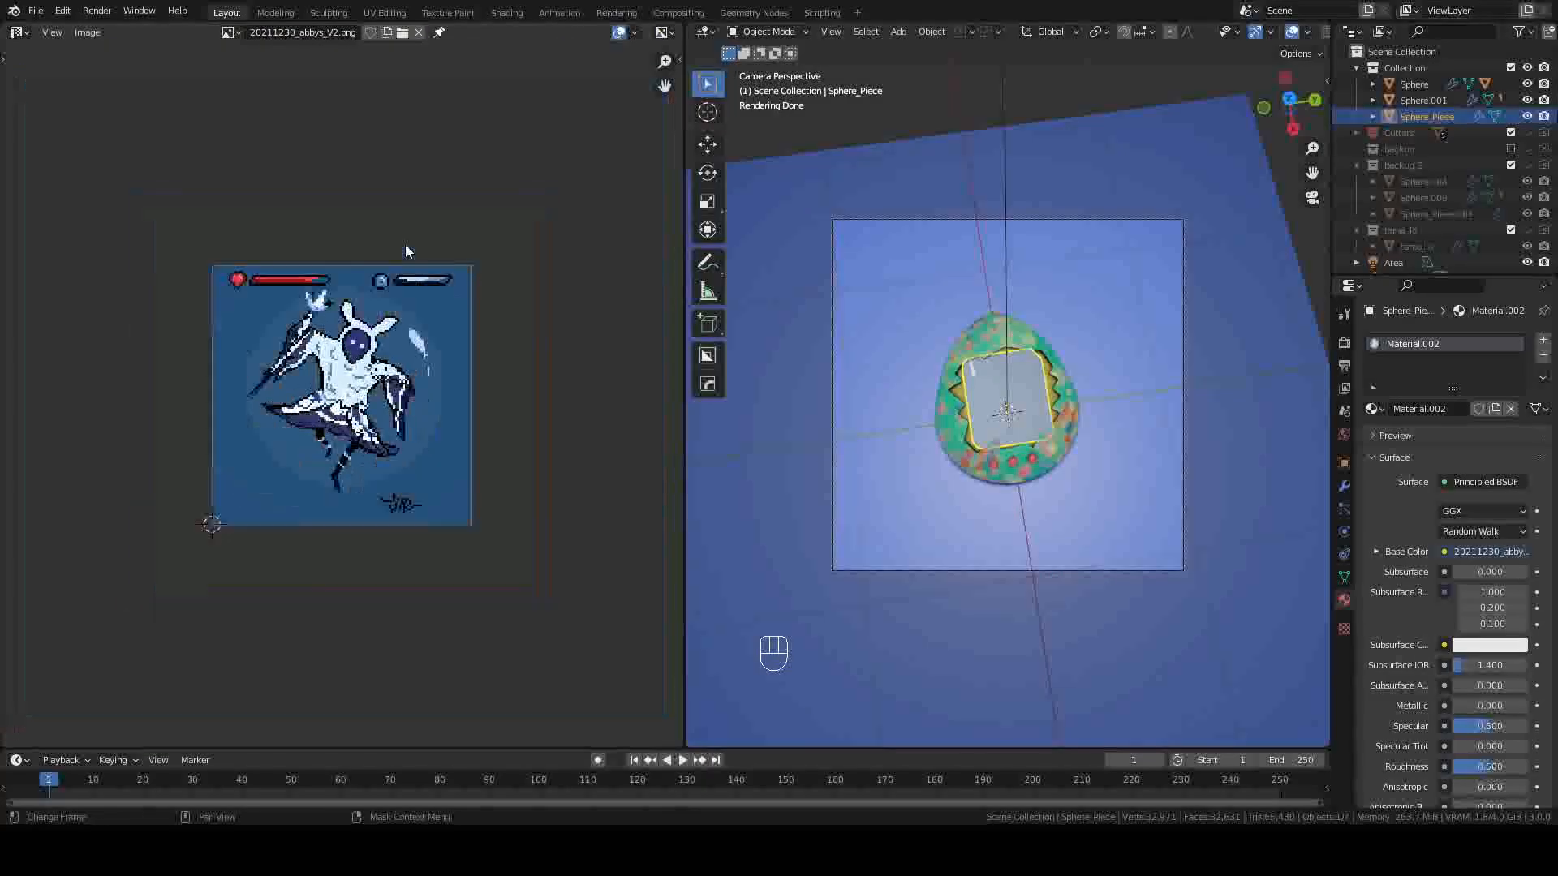
Enter Edit Mode on Sphere_Piece, move its UV island onto the character, and enlarge and straighten it over the image.
{"action": "key", "text": "Tab"}
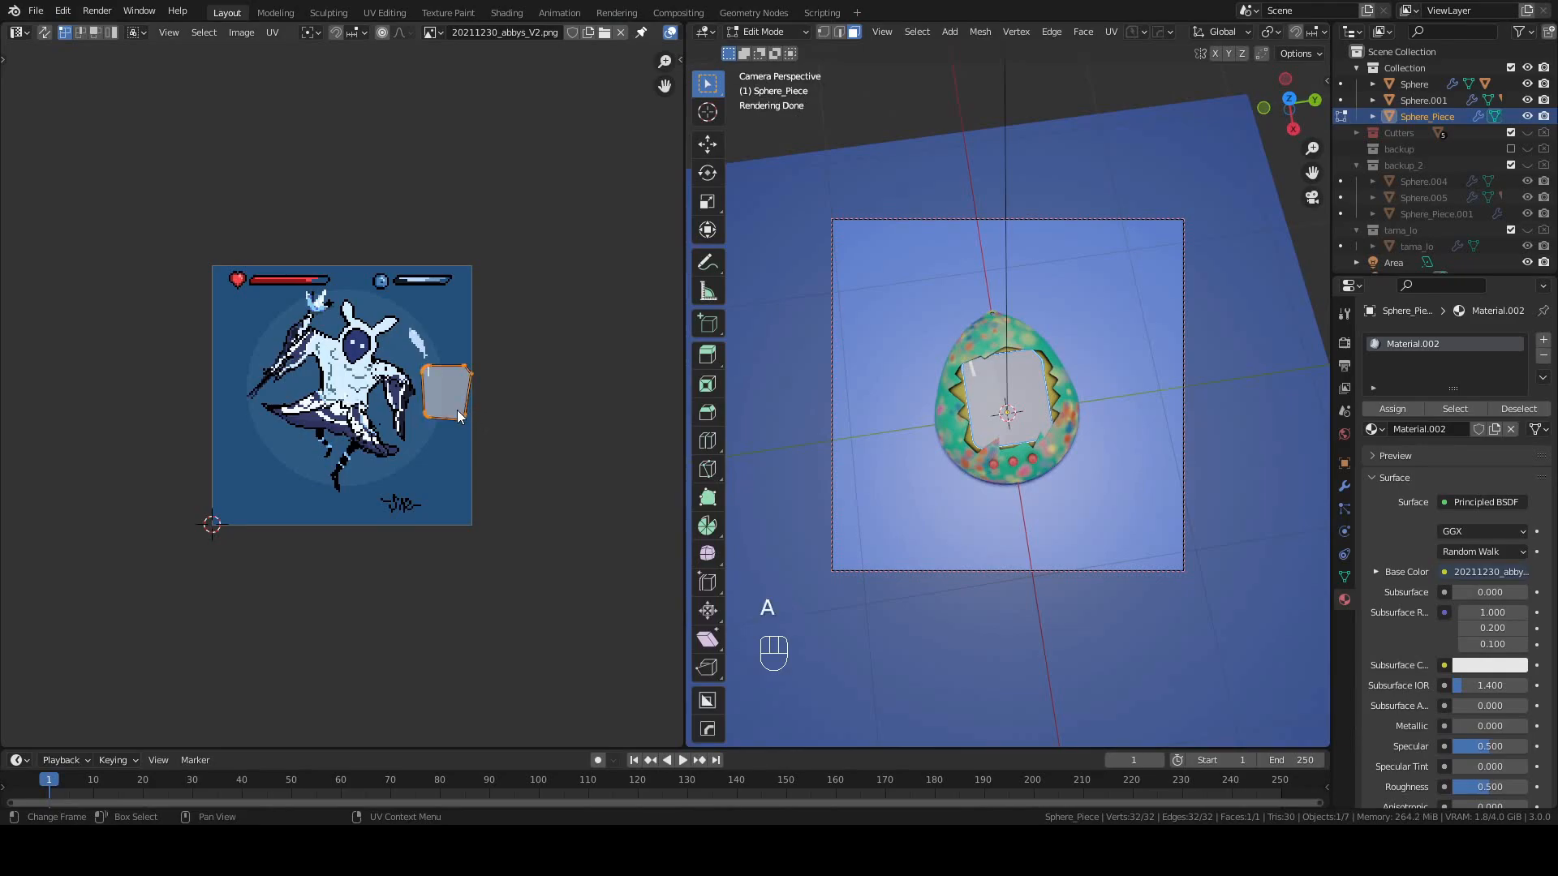
{"action": "key", "text": "g"}
{"action": "key", "text": "s"}
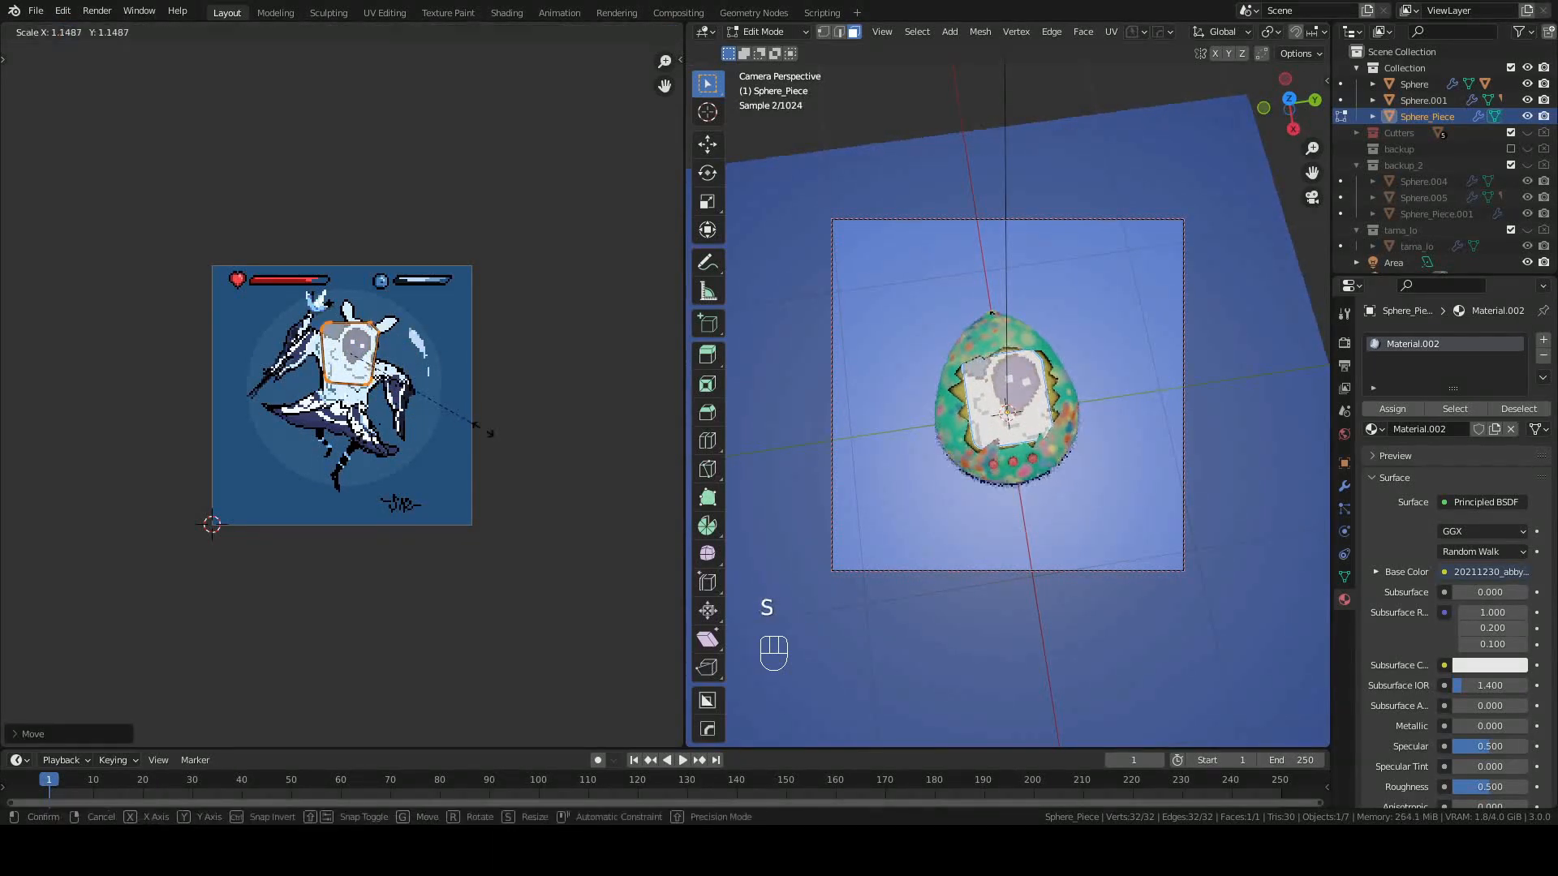
{"action": "left_click", "coordinate": [471, 713]}
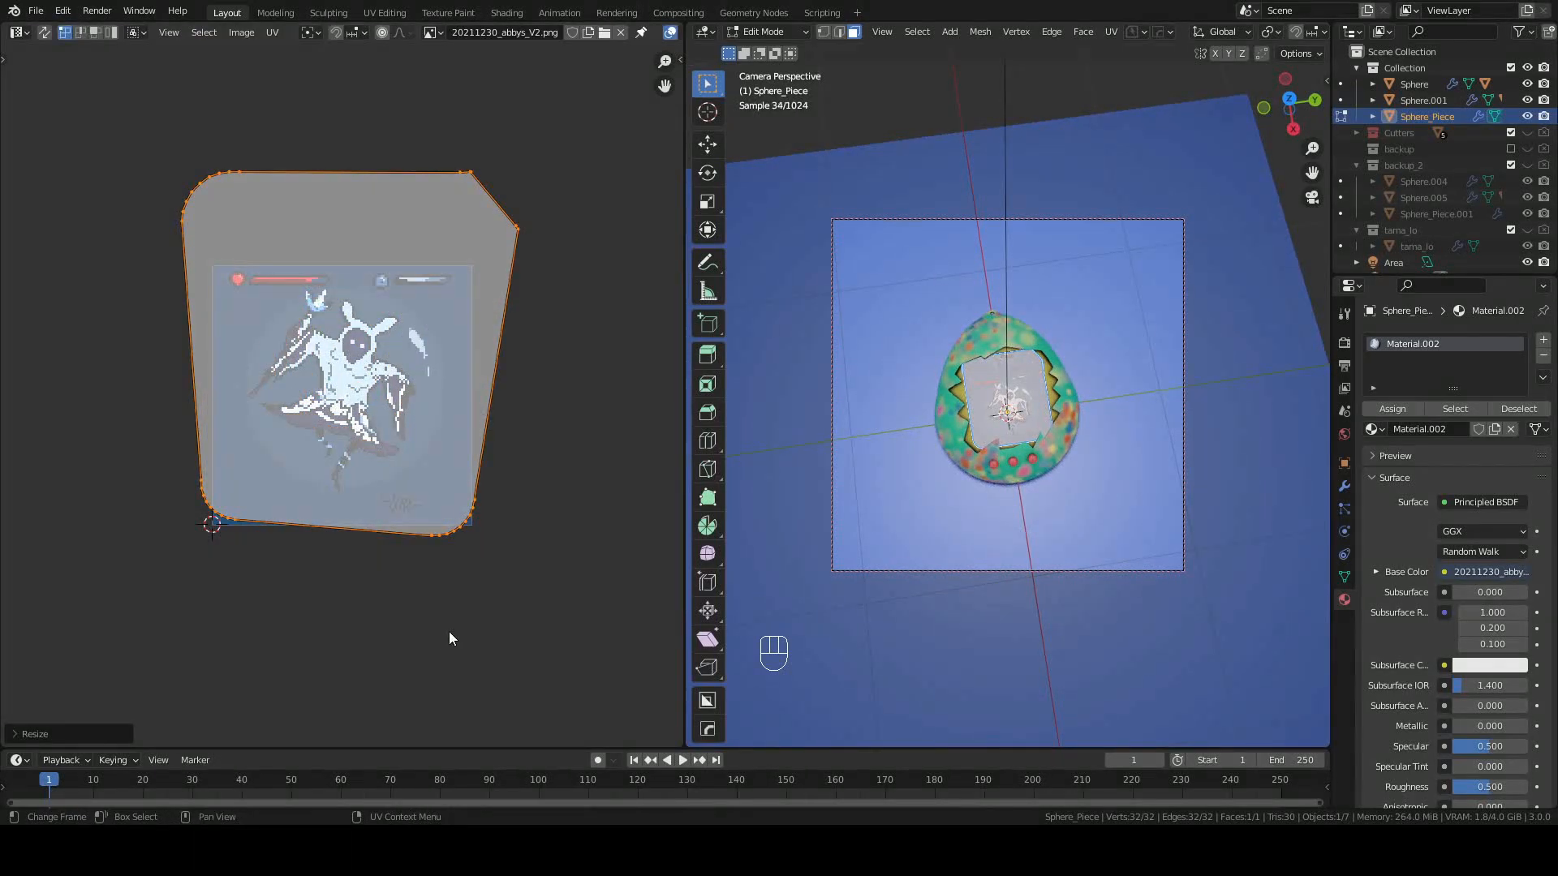
{"action": "key", "text": "r"}
{"action": "left_click", "coordinate": [475, 621]}
Scale the screen's UV island down slightly and reposition it so the character fills the egg's screen.
{"action": "middle_click_drag", "start_coordinate": [912, 452], "coordinate": [944, 449]}
{"action": "key", "text": "g"}
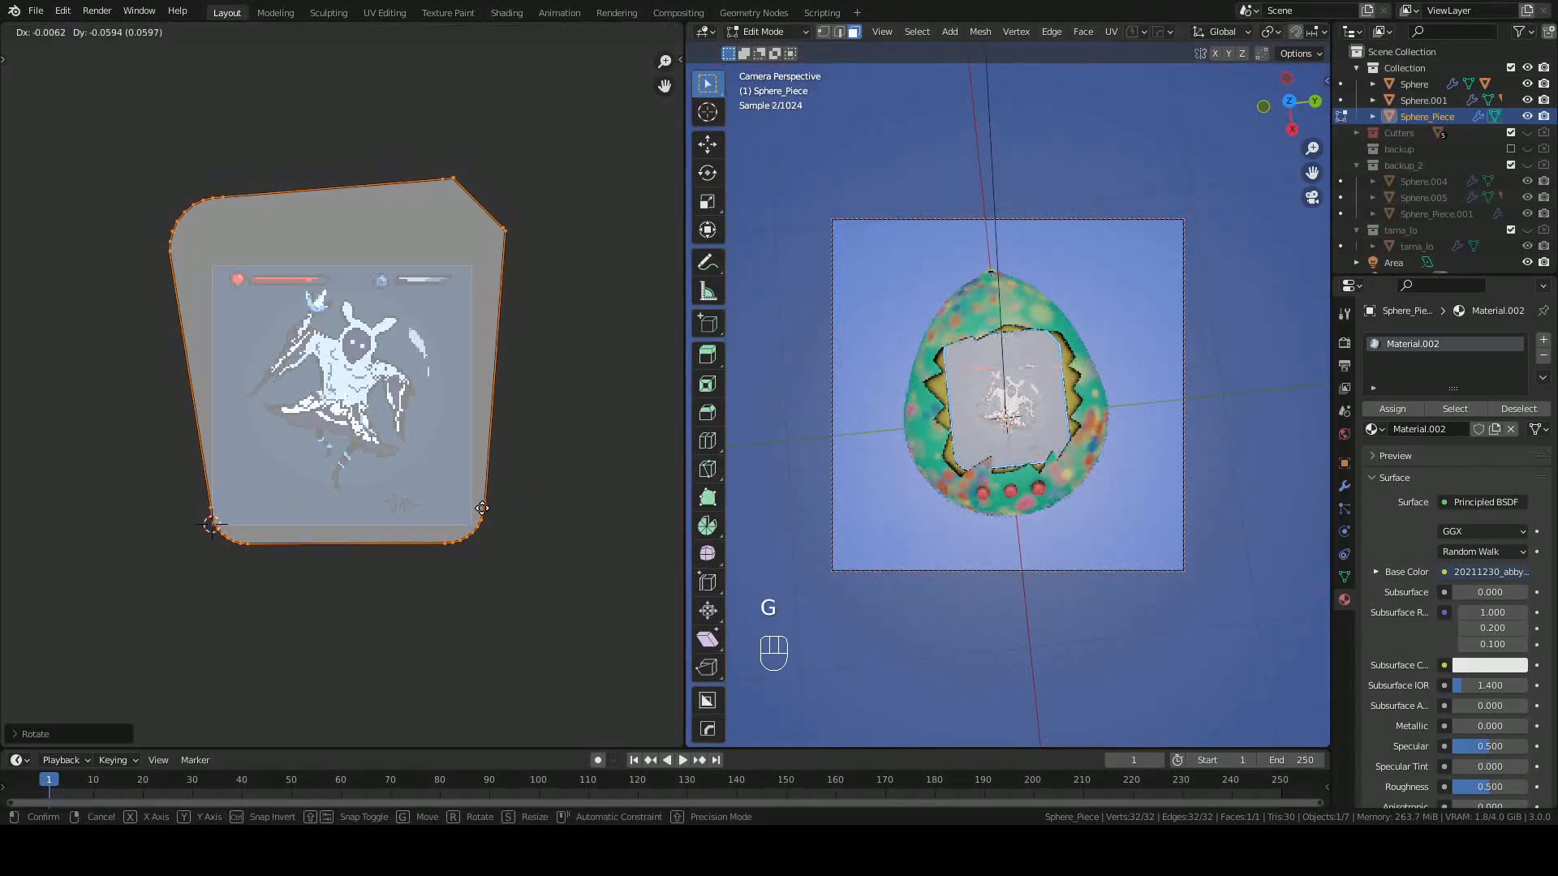
{"action": "left_click", "coordinate": [492, 500]}
{"action": "key", "text": "s"}
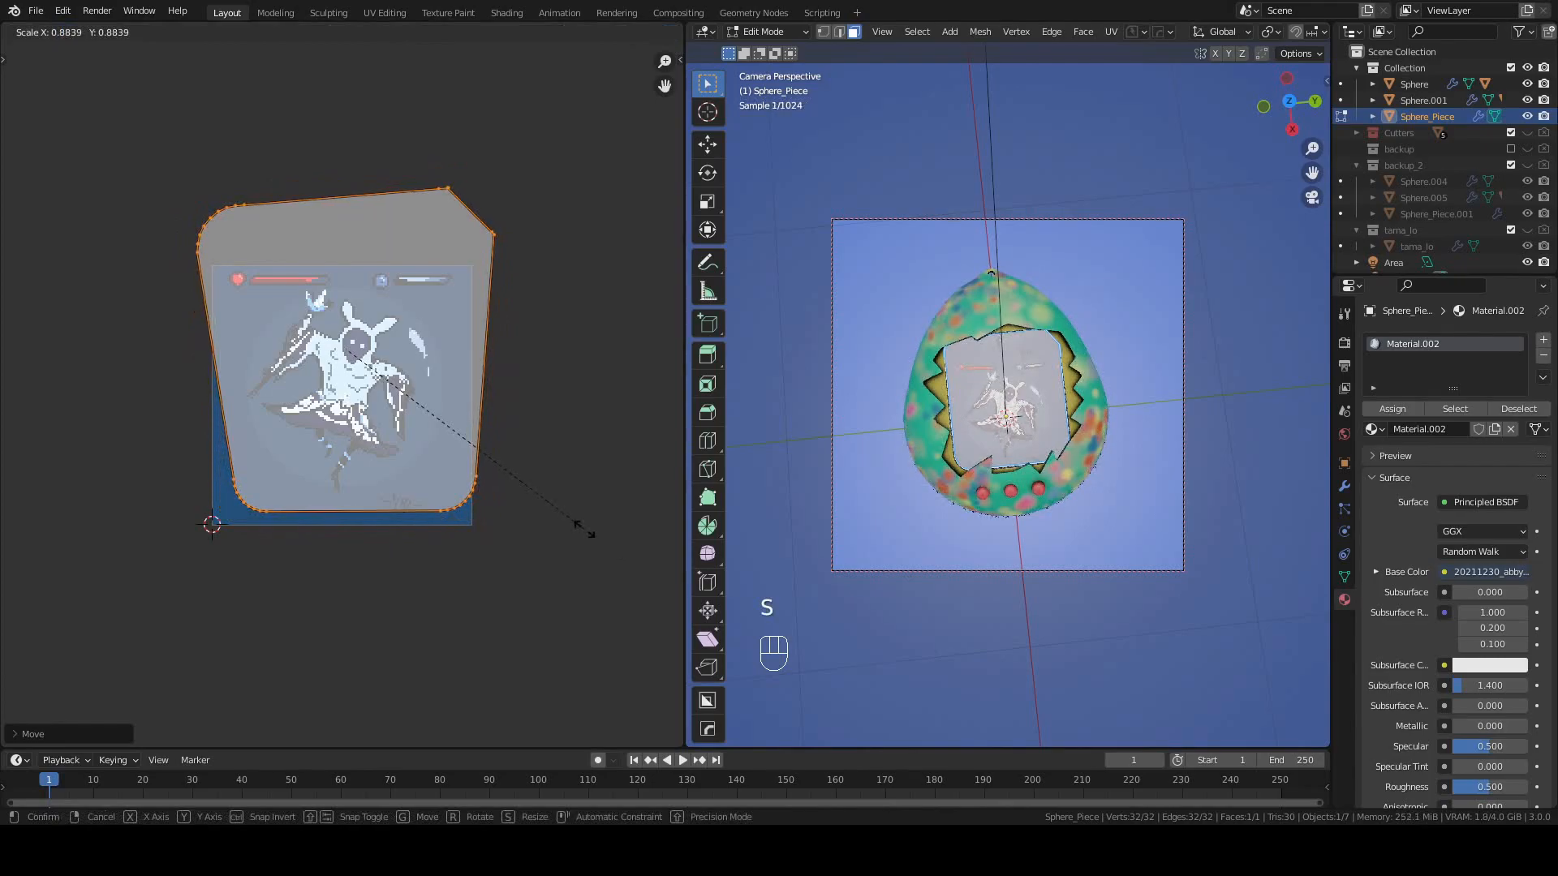
{"action": "left_click", "coordinate": [536, 520]}
{"action": "key", "text": "g"}
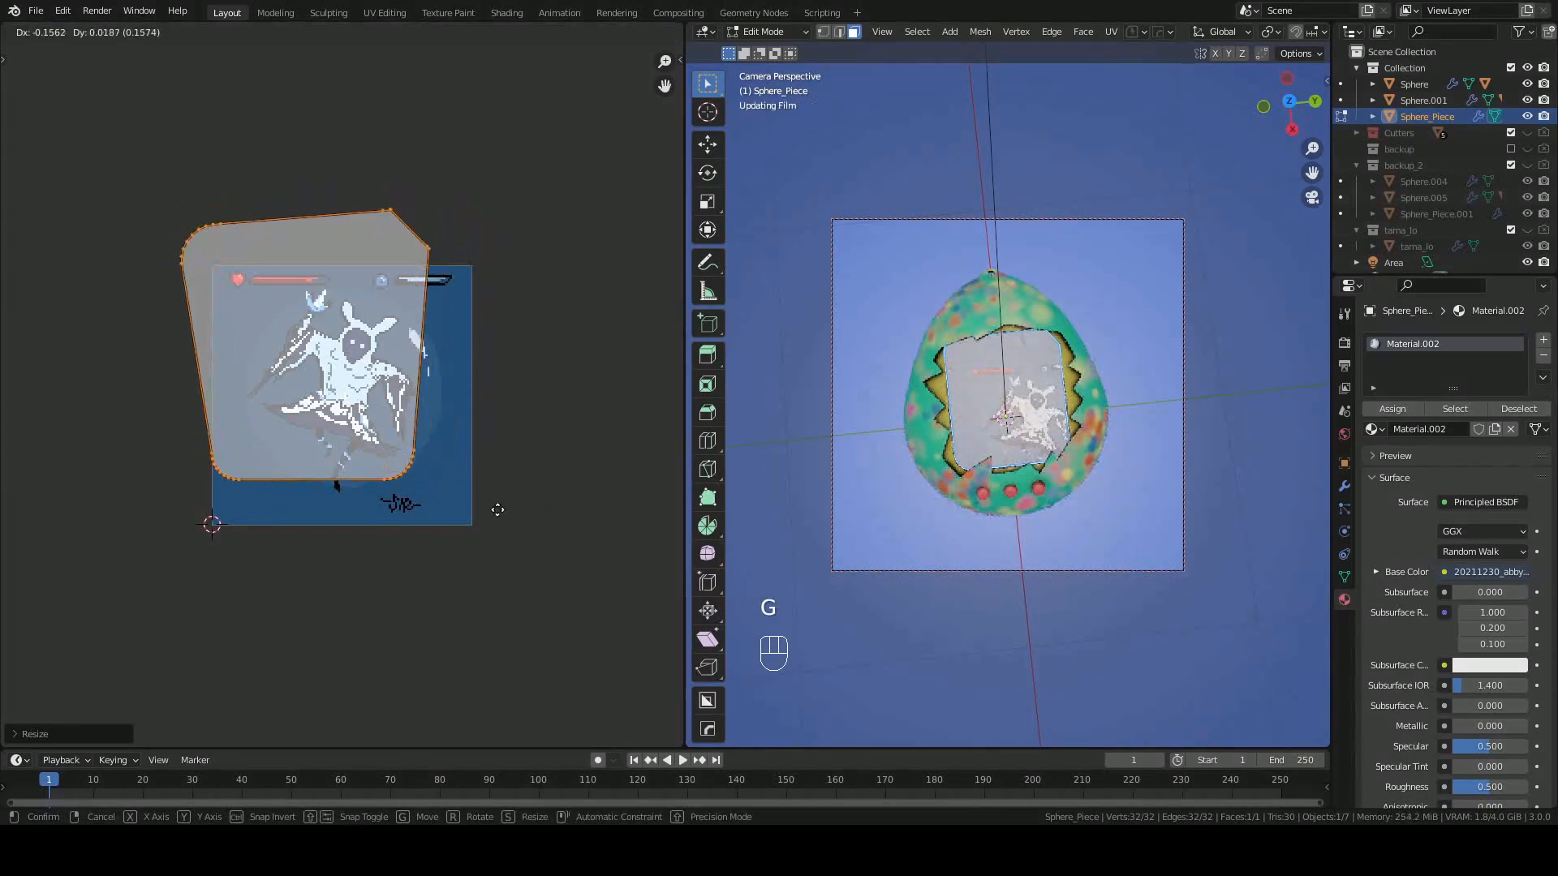
{"action": "left_click", "coordinate": [520, 545]}
Nudge the UV island to centre the artwork on the screen, and return Sphere_Piece to Object Mode.
{"action": "key", "text": "KP_0"}
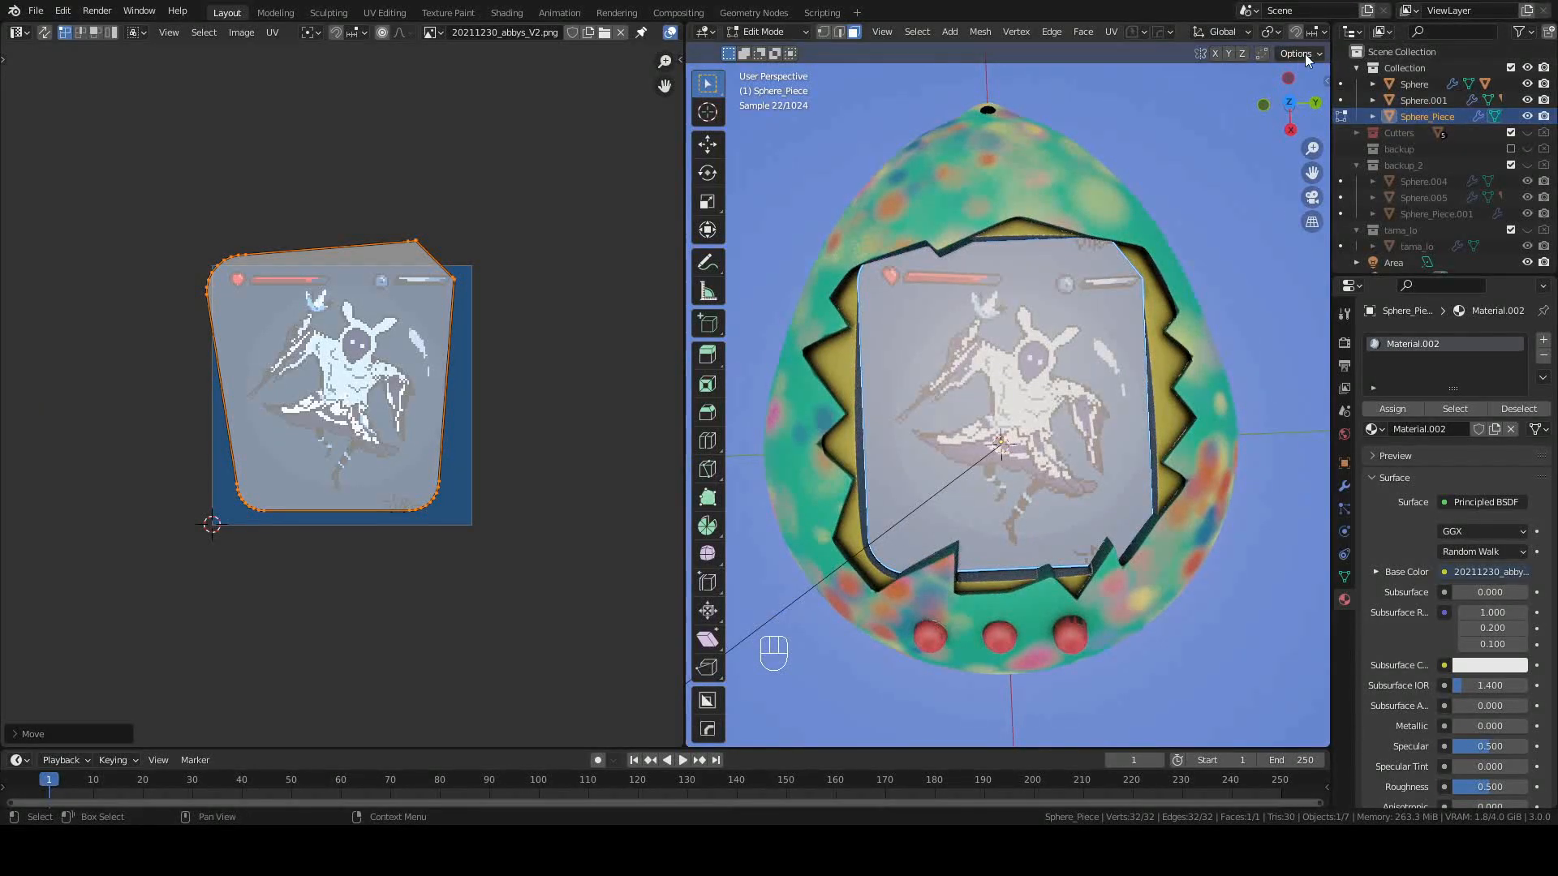
{"action": "scroll", "coordinate": [1309, 44], "scroll_direction": "down", "scroll_amount": 5}
{"action": "left_click", "coordinate": [1345, 342]}
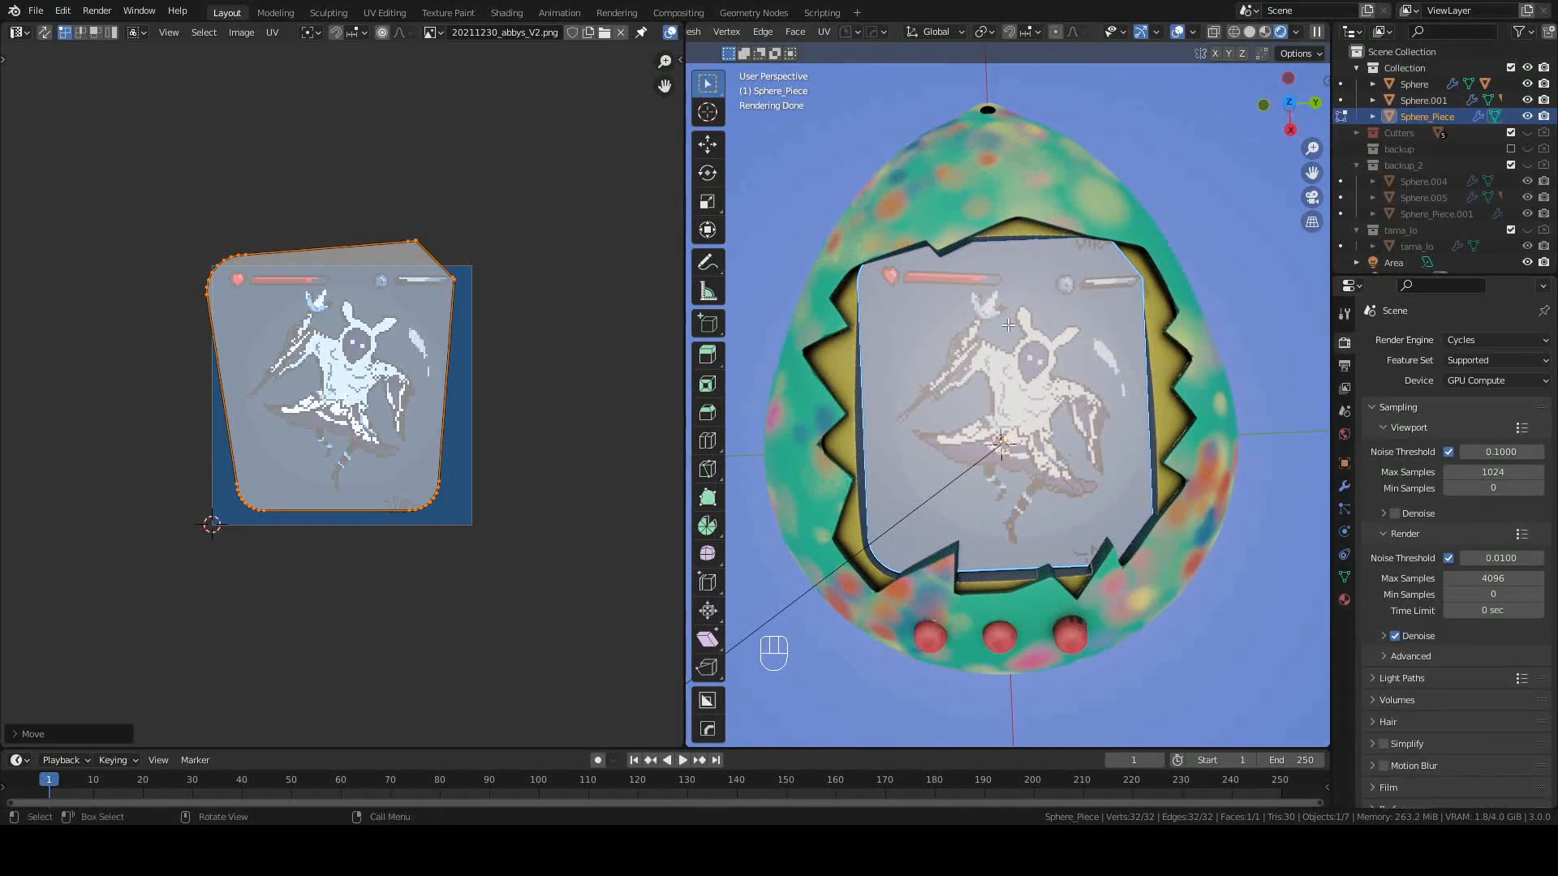
{"action": "key", "text": "g"}
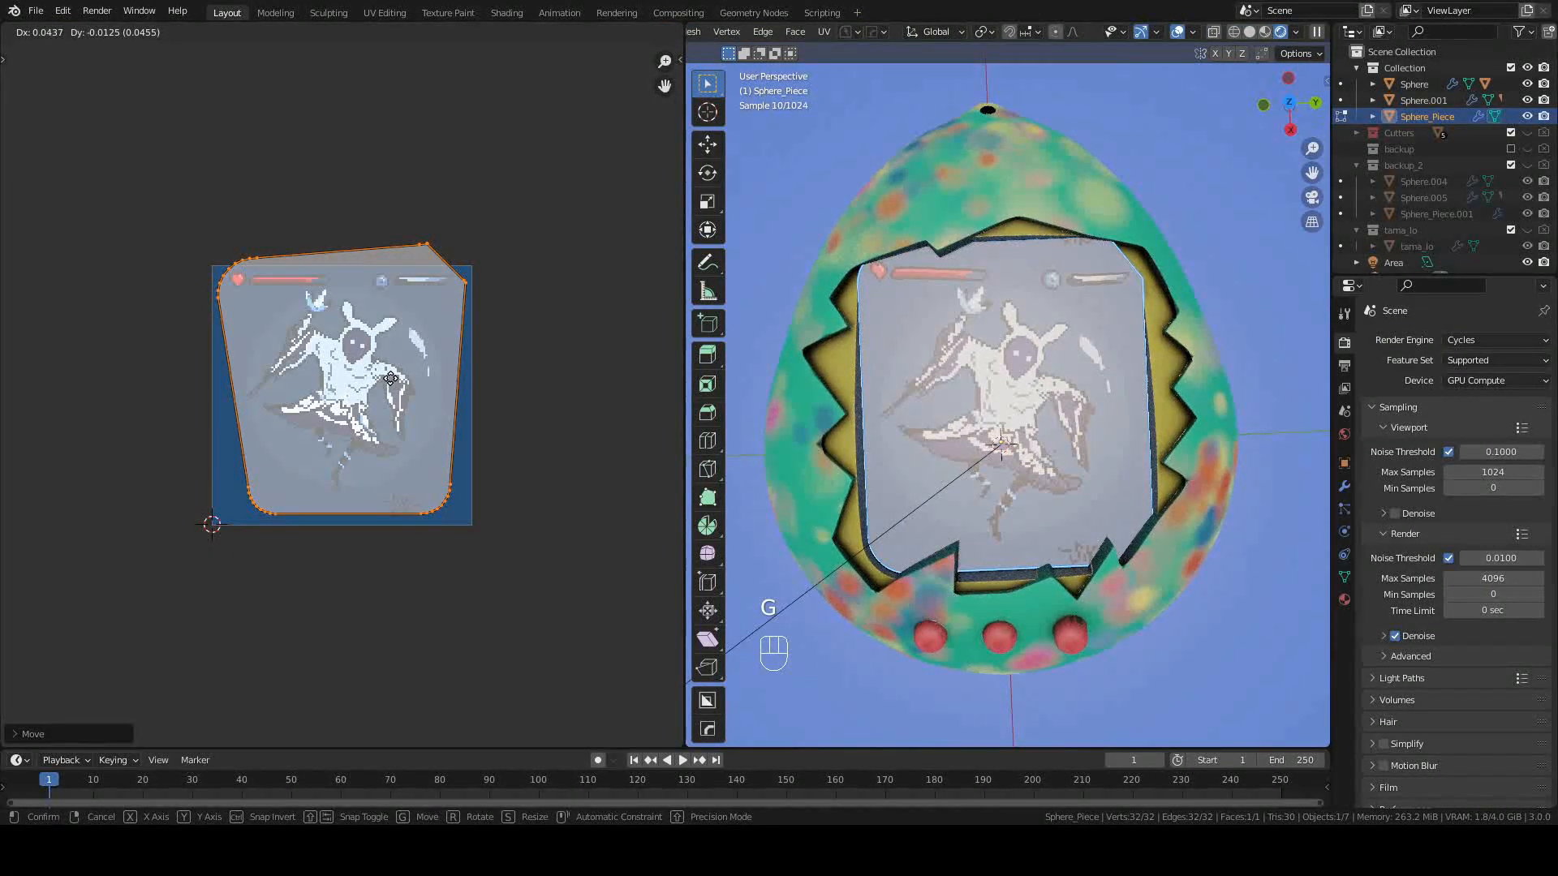
{"action": "left_click", "coordinate": [389, 370]}
{"action": "key", "text": "Tab"}
{"action": "key", "text": "Tab"}
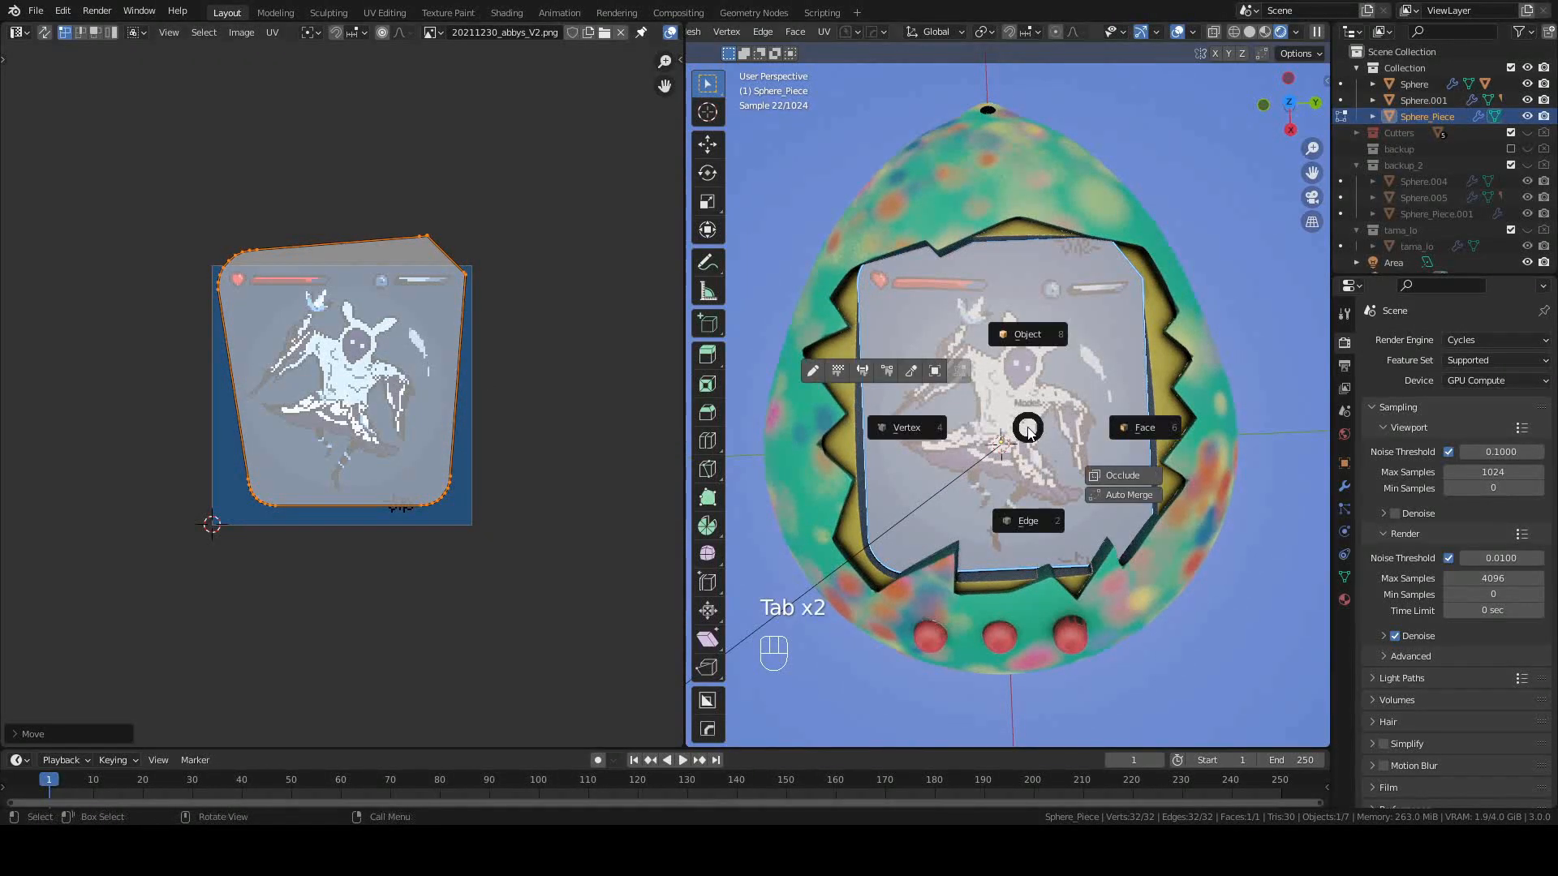
{"action": "left_click", "coordinate": [1027, 333]}
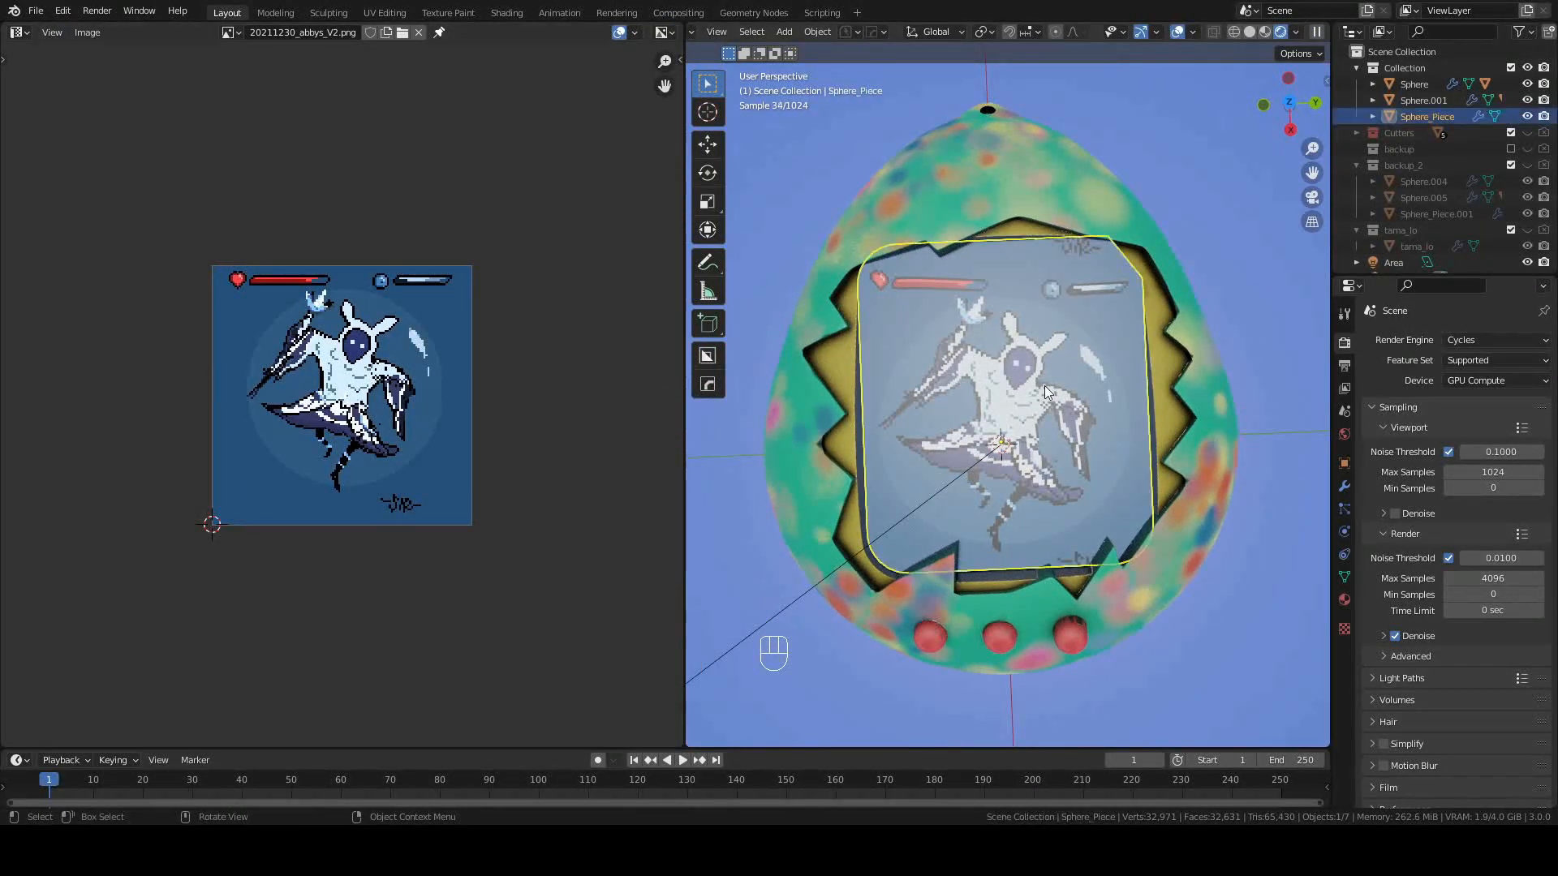
{"action": "key", "text": "g"}
{"action": "key", "text": "z"}
{"action": "right_click", "coordinate": [1089, 447]}
Switch the render engine to Eevee.
{"action": "scroll", "coordinate": [1089, 447], "scroll_direction": "down", "scroll_amount": 3}
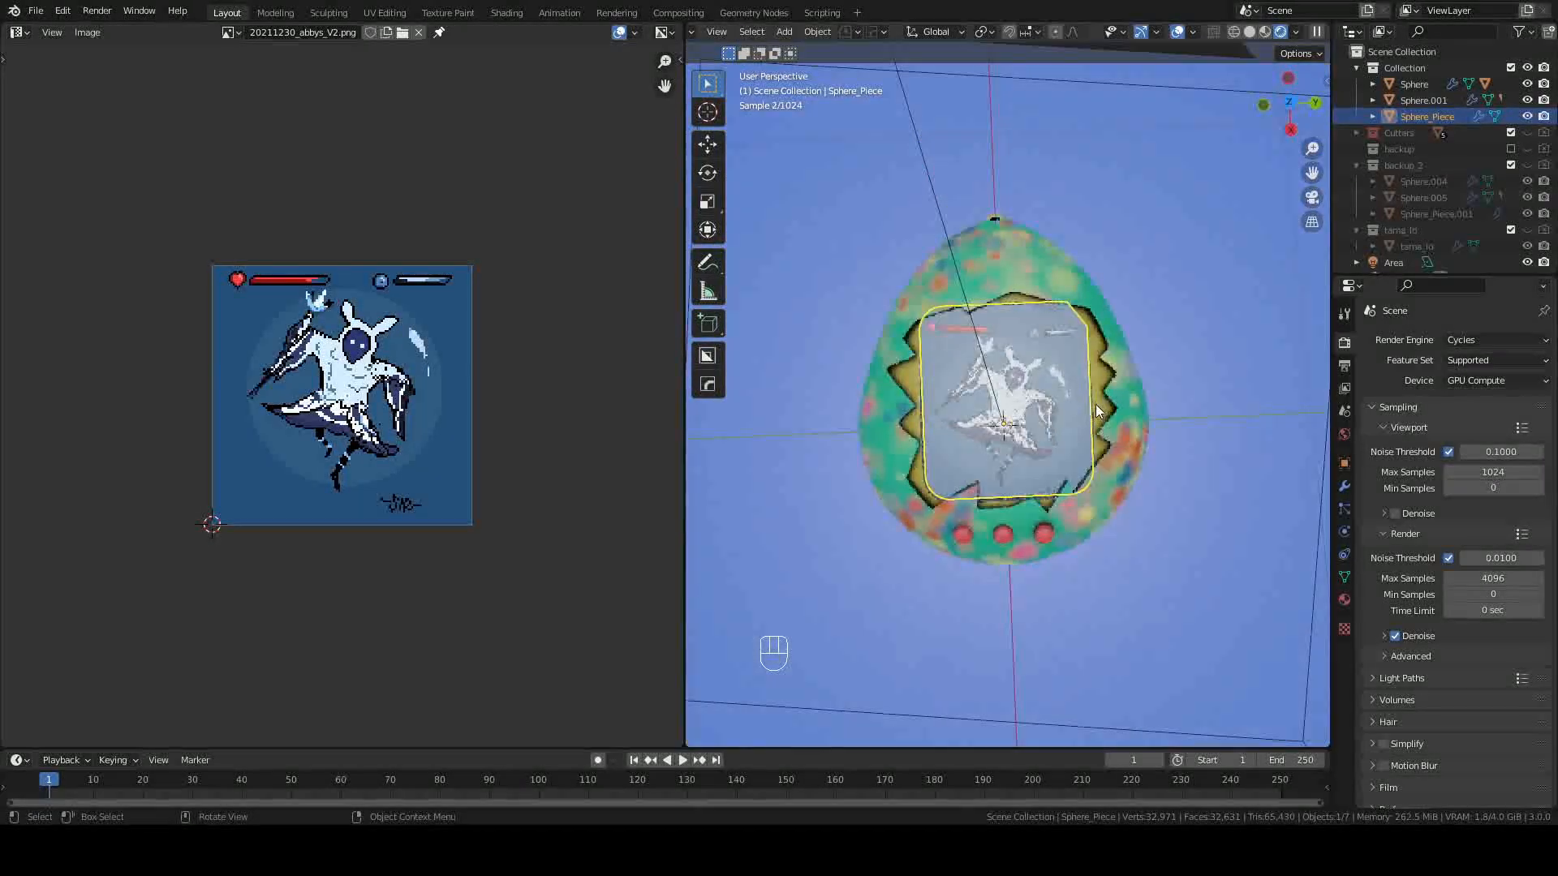
{"action": "middle_click_drag", "start_coordinate": [1097, 405], "coordinate": [1170, 380]}
{"action": "left_click", "coordinate": [1461, 340]}
{"action": "left_click", "coordinate": [1492, 358]}
{"action": "left_click", "coordinate": [1121, 324]}
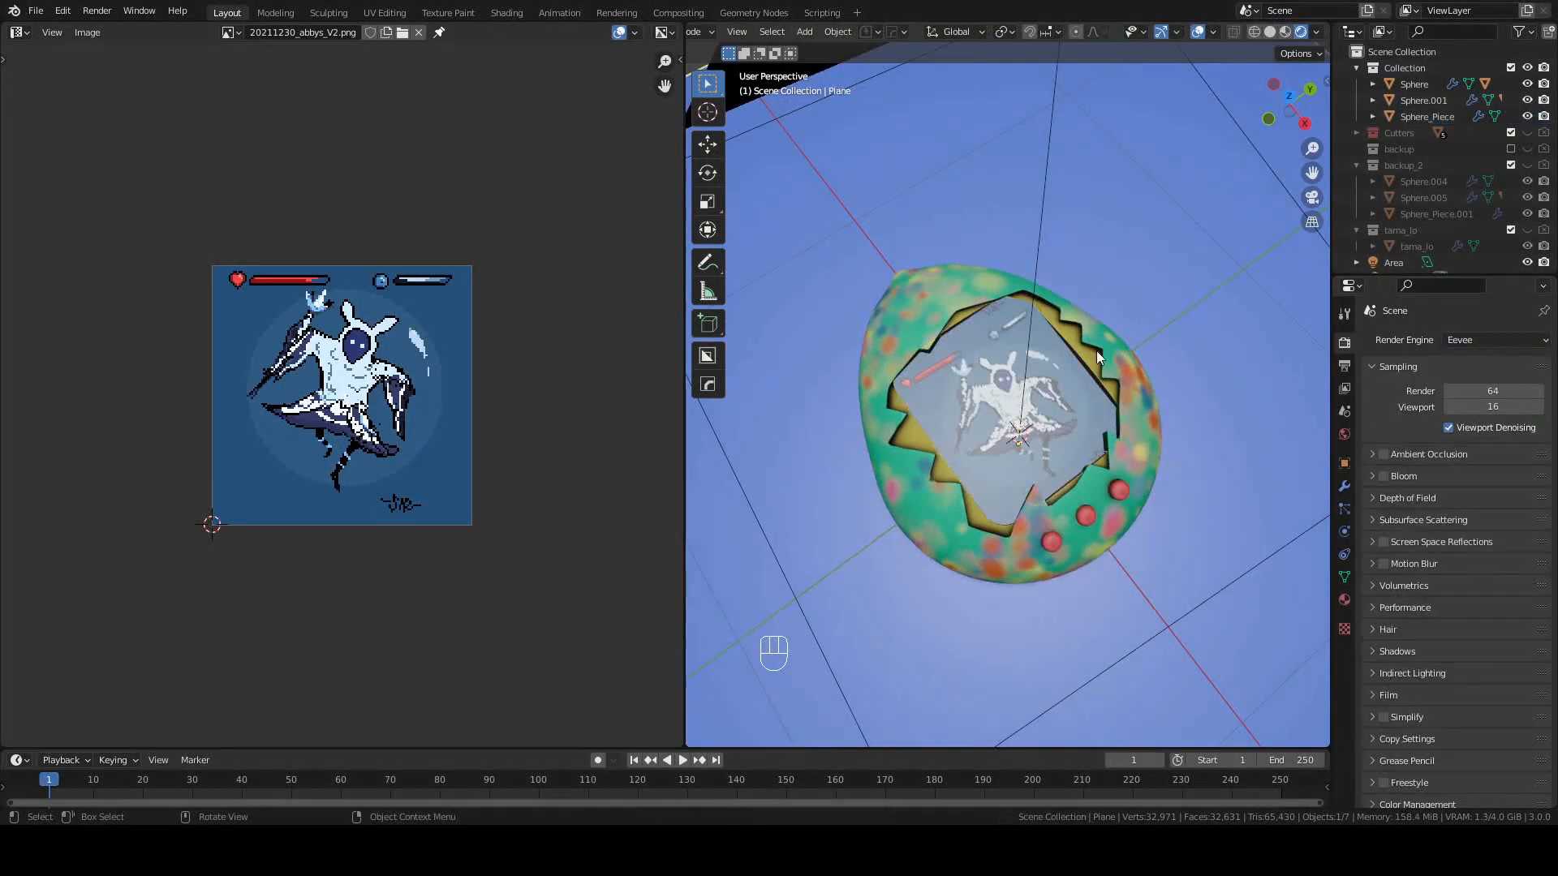
Adjust Sphere_Piece's height along Z in small moves so it sits just above the dark screen surface.
{"action": "scroll", "coordinate": [1037, 410], "scroll_direction": "up", "scroll_amount": 2}
{"action": "left_click", "coordinate": [987, 402]}
{"action": "key", "text": "g"}
{"action": "key", "text": "z"}
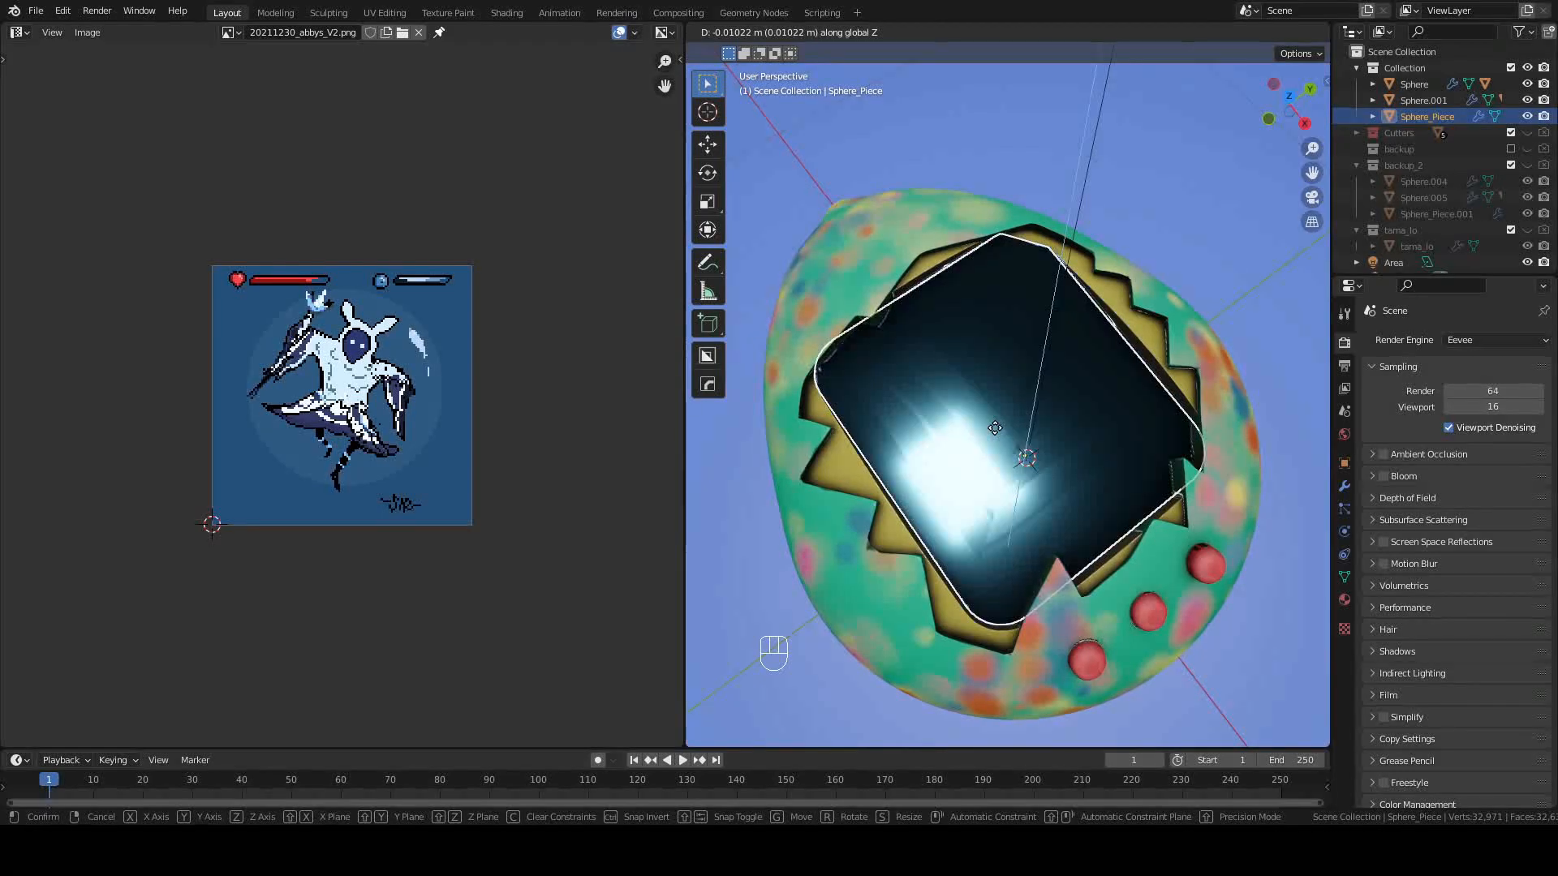
{"action": "left_click", "coordinate": [995, 426]}
{"action": "left_click", "coordinate": [1185, 222]}
{"action": "middle_click_drag", "start_coordinate": [1185, 221], "coordinate": [1065, 340]}
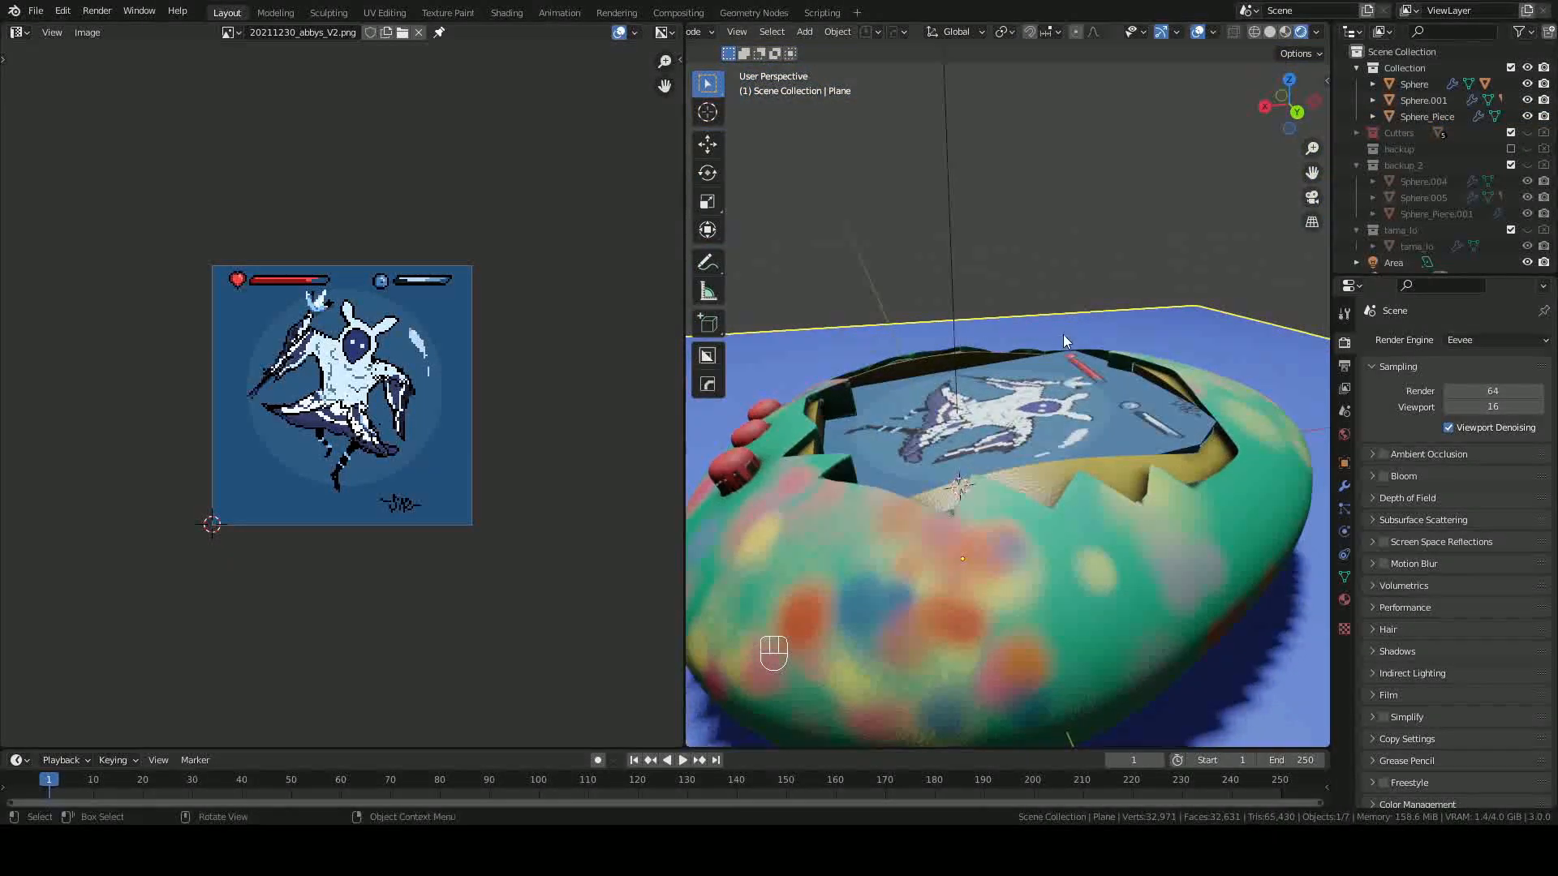
{"action": "left_click", "coordinate": [1110, 412]}
{"action": "key", "text": "g"}
{"action": "key", "text": "z"}
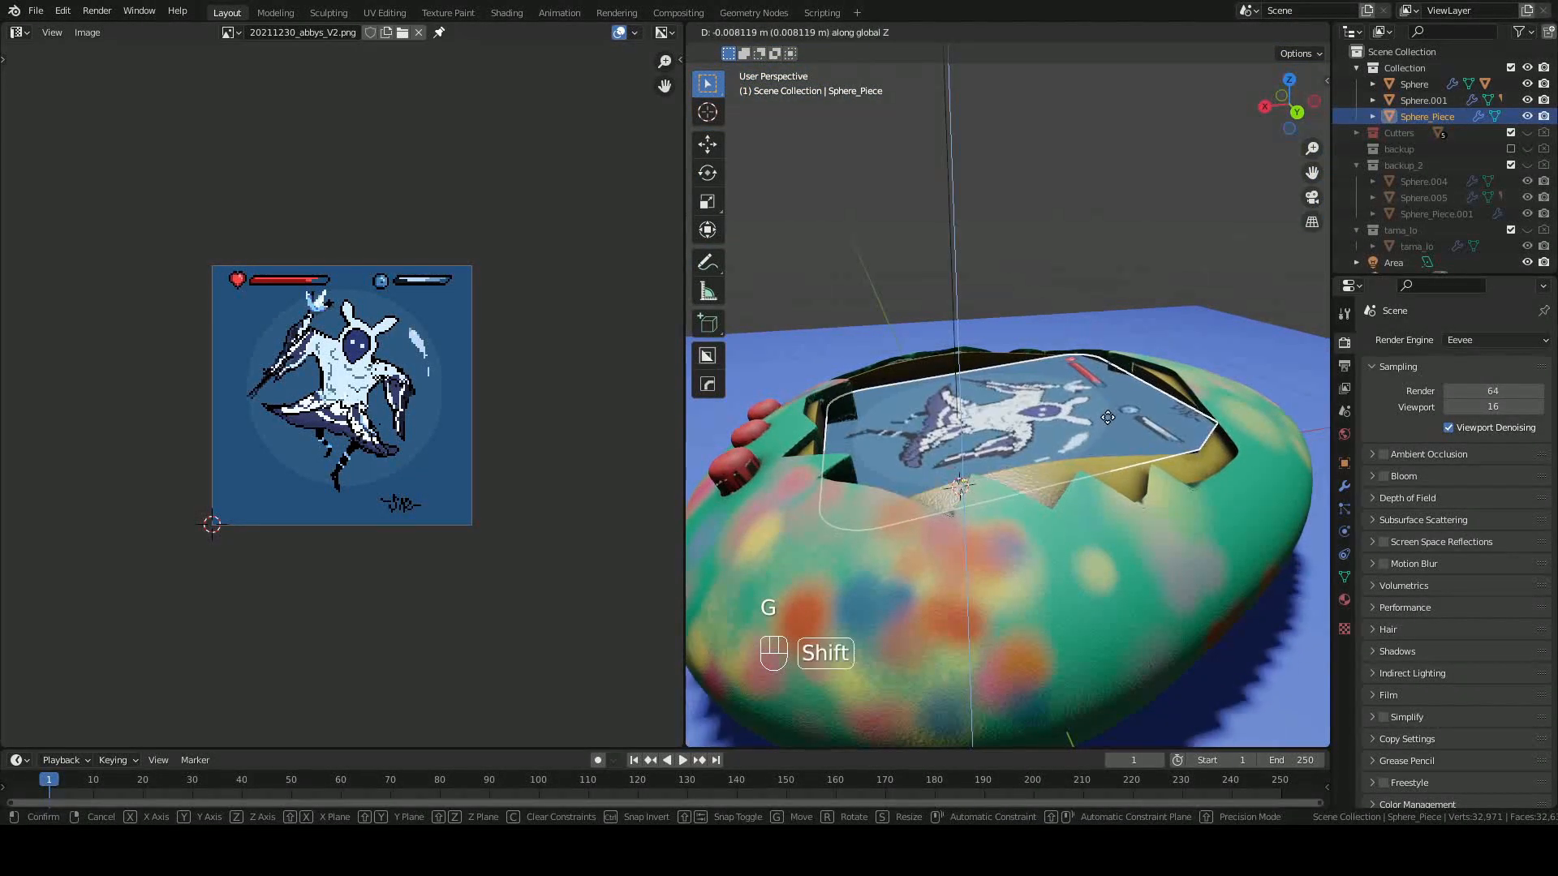
{"action": "left_click", "coordinate": [1114, 441]}
{"action": "middle_click_drag", "start_coordinate": [1114, 441], "coordinate": [1142, 323]}
{"action": "key", "text": "r"}
{"action": "key", "text": "r"}
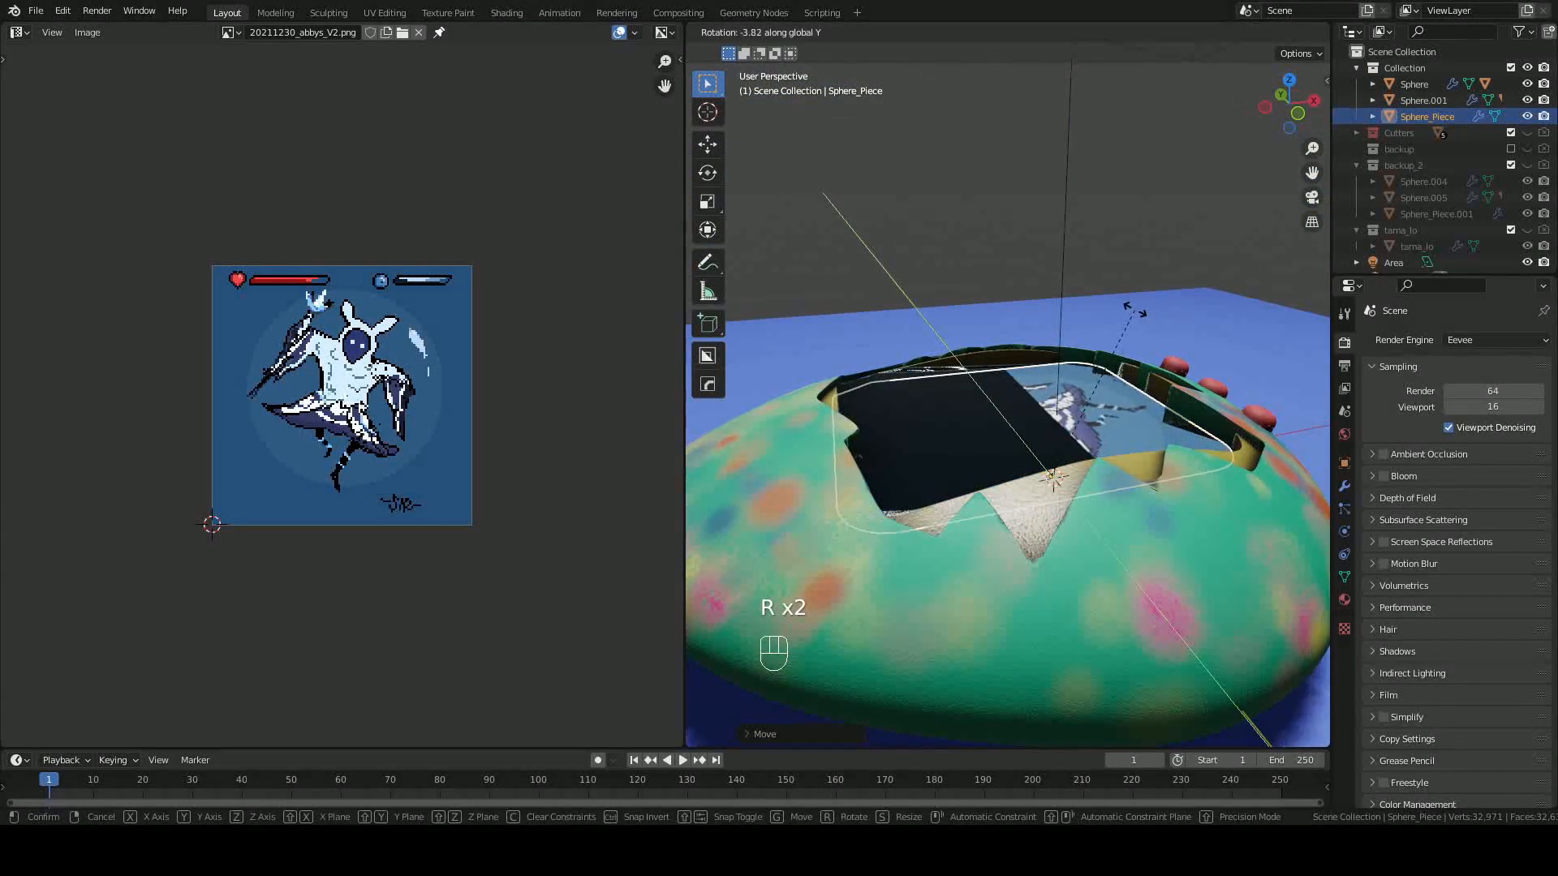
{"action": "right_click", "coordinate": [1149, 311]}
{"action": "scroll", "coordinate": [1146, 308], "scroll_direction": "down", "scroll_amount": 2}
{"action": "middle_click_drag", "start_coordinate": [1147, 308], "coordinate": [1006, 424]}
Rotate Sphere_Piece slightly around its local Y axis to match the tilt of the dark screen surface.
{"action": "left_click", "coordinate": [1165, 249]}
{"action": "middle_click_drag", "start_coordinate": [1166, 246], "coordinate": [1093, 299]}
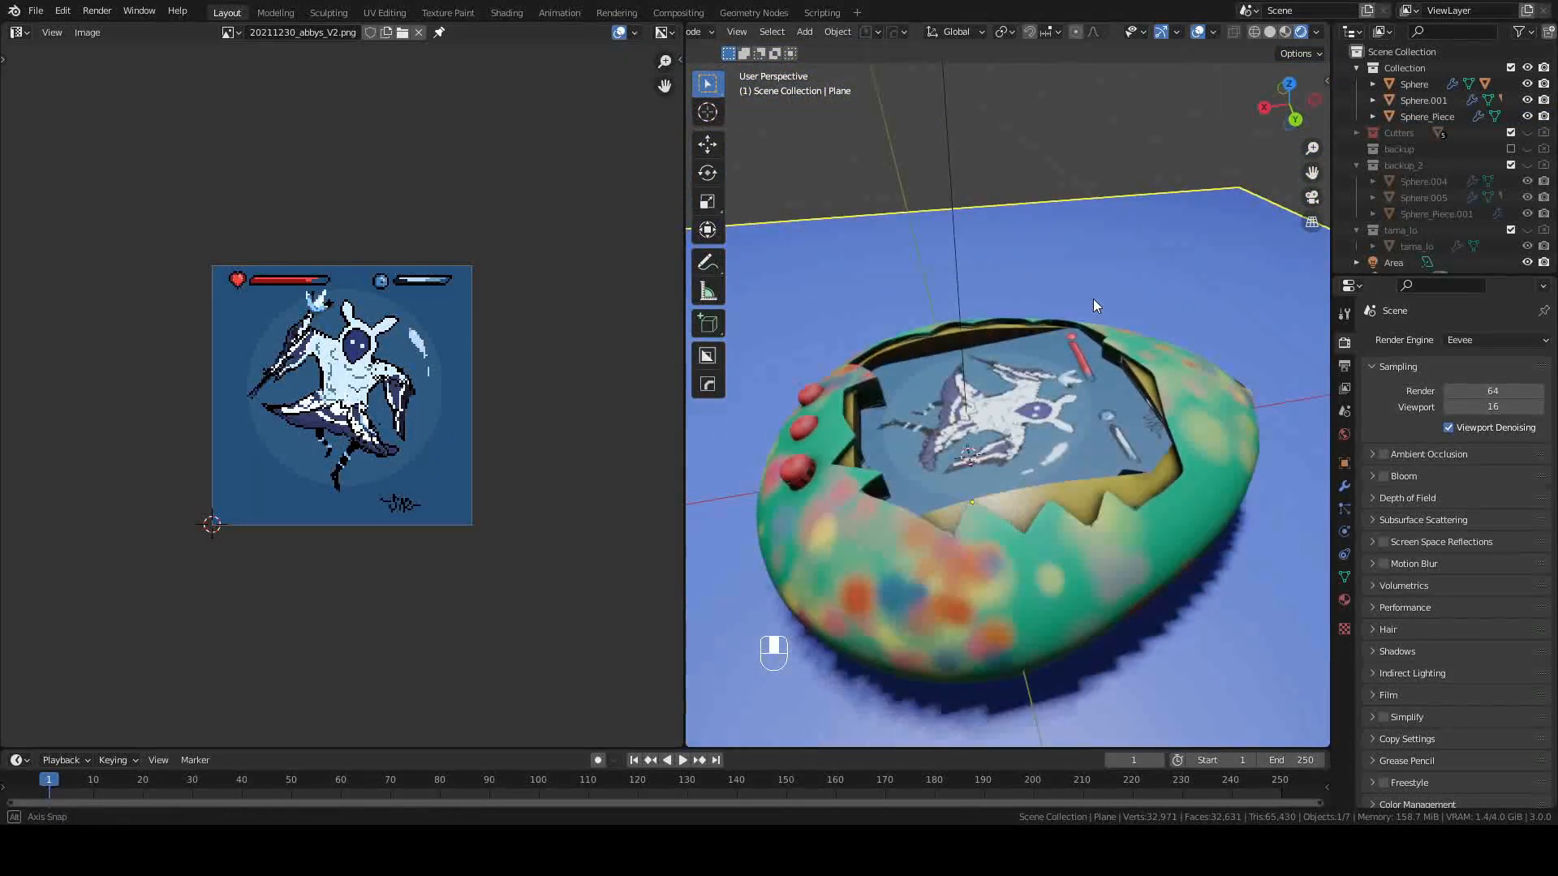
{"action": "left_click", "coordinate": [1055, 412]}
{"action": "key", "text": "r"}
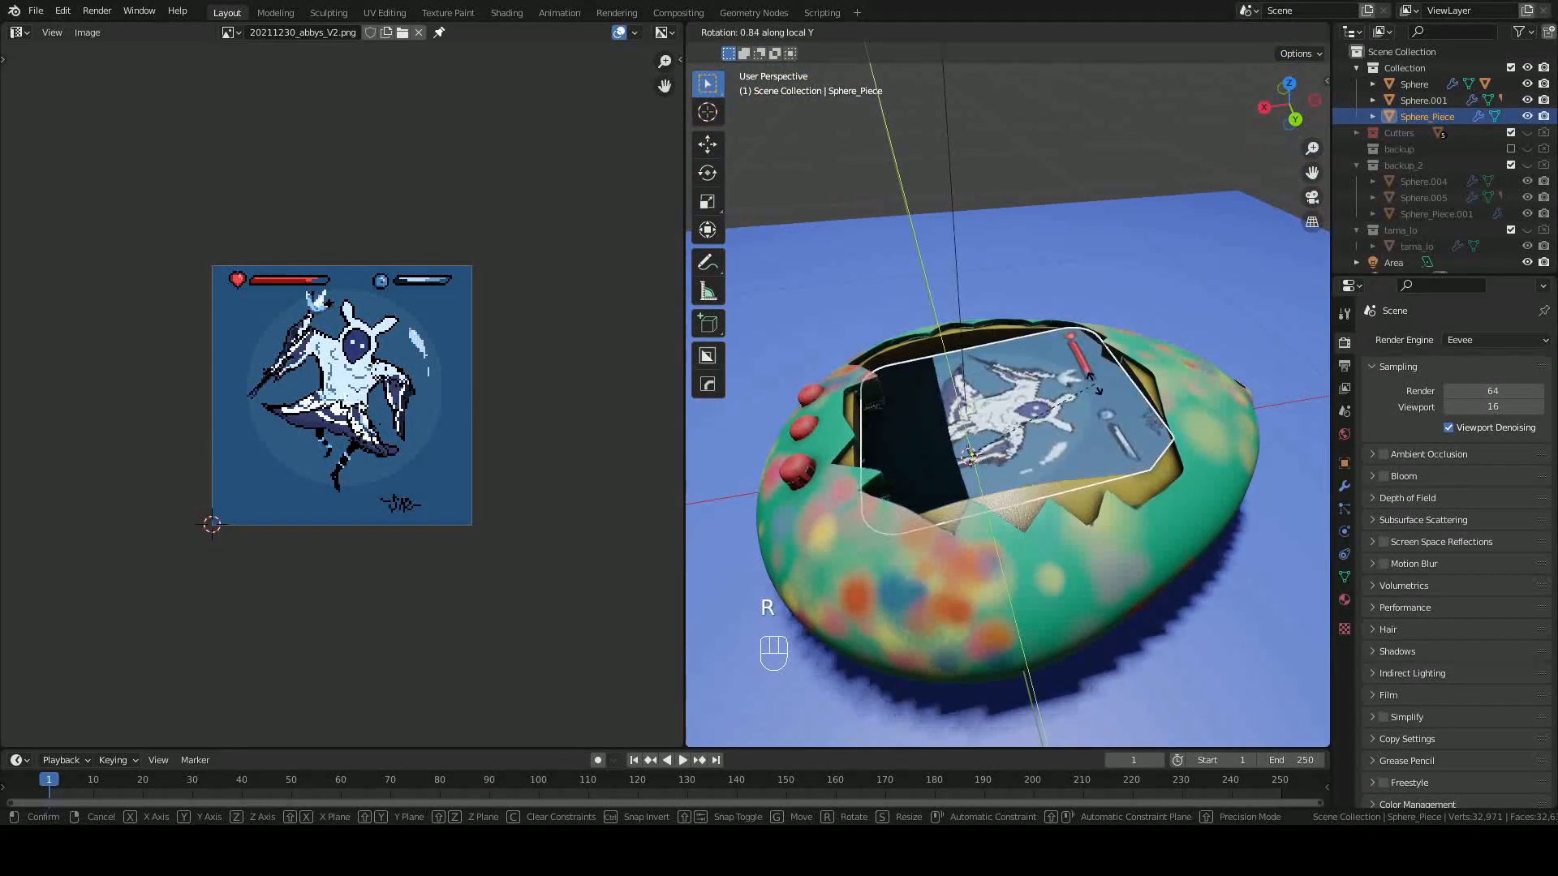
{"action": "left_click", "coordinate": [1110, 375]}
{"action": "middle_click_drag", "start_coordinate": [1110, 374], "coordinate": [852, 304]}
Nudge Sphere_Piece within the egg's jagged opening to line it up with the screen from above.
{"action": "left_click", "coordinate": [754, 308]}
{"action": "middle_click_drag", "start_coordinate": [755, 308], "coordinate": [1001, 388]}
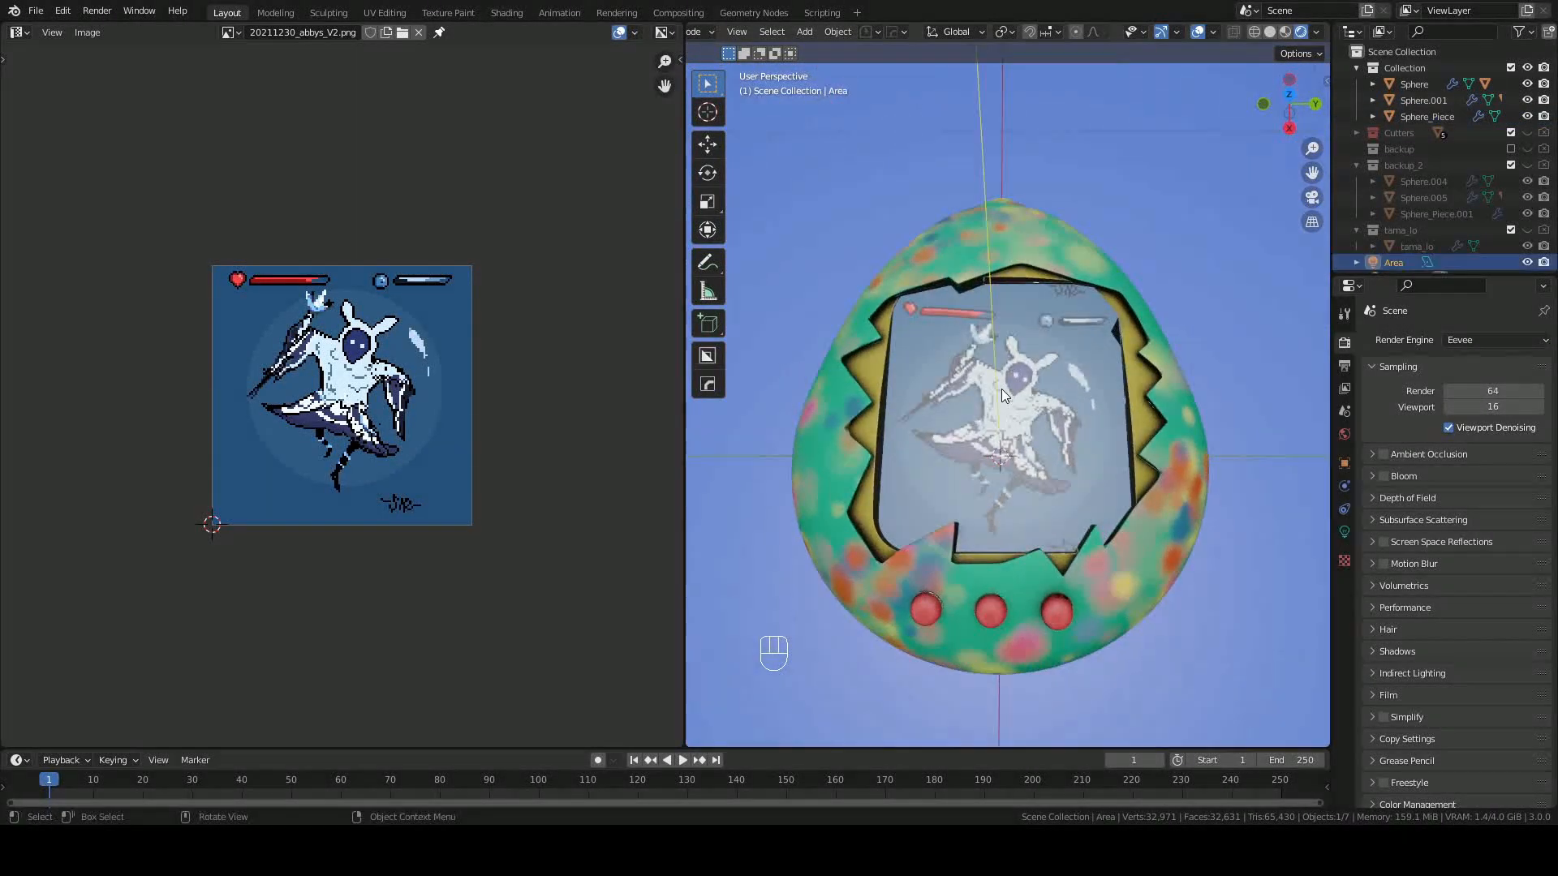
{"action": "left_click", "coordinate": [1047, 402]}
{"action": "key", "text": "g"}
{"action": "key", "text": "shift"}
{"action": "left_click", "coordinate": [1039, 409]}
{"action": "left_click", "coordinate": [1180, 279]}
{"action": "middle_click_drag", "start_coordinate": [1179, 280], "coordinate": [1189, 333]}
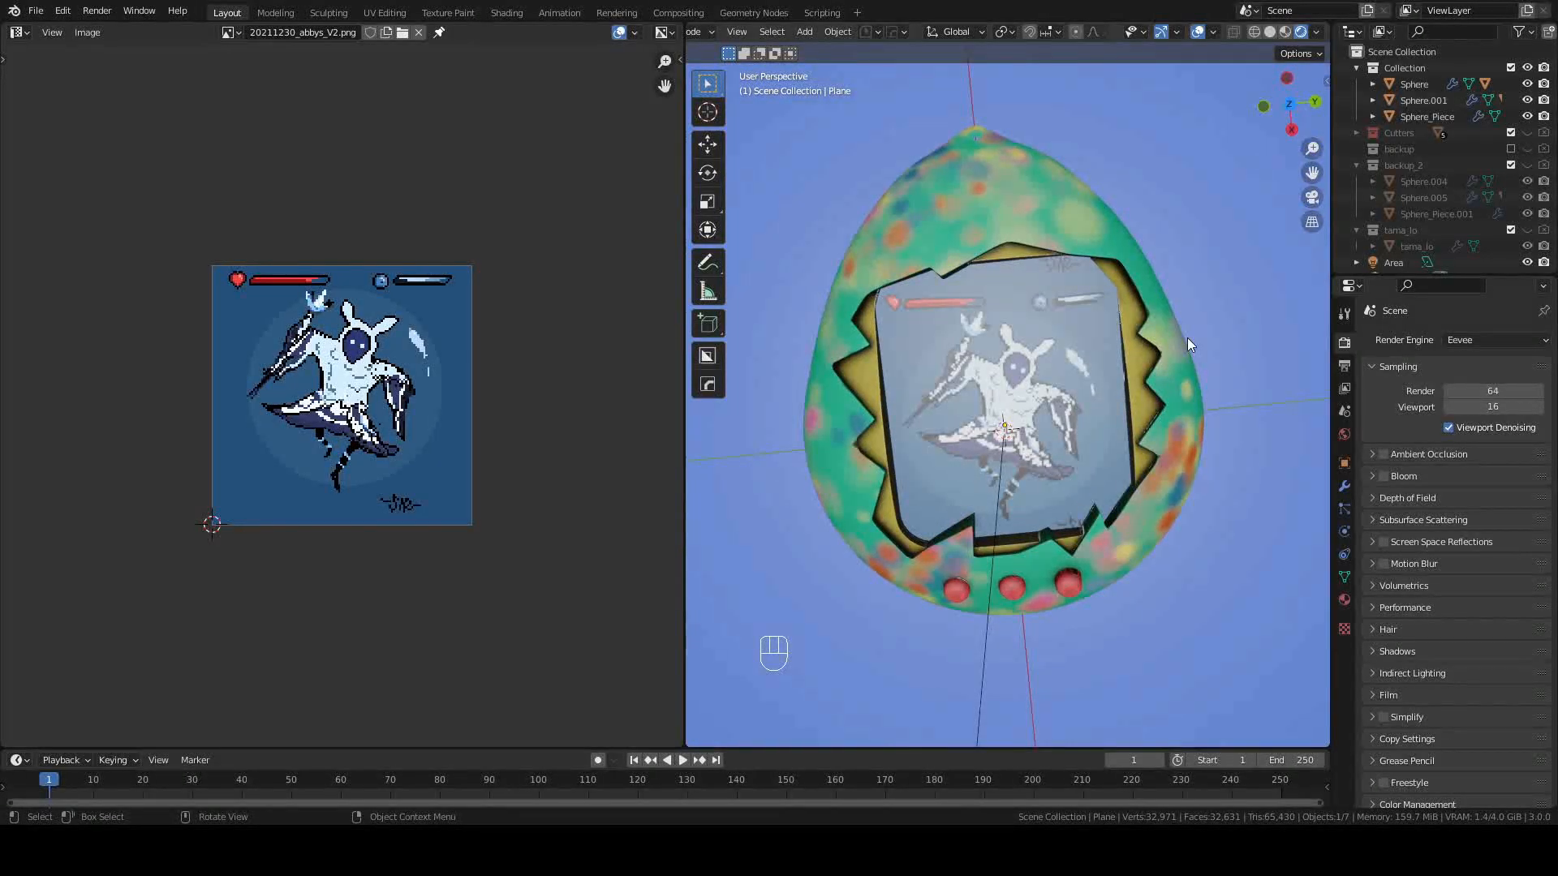